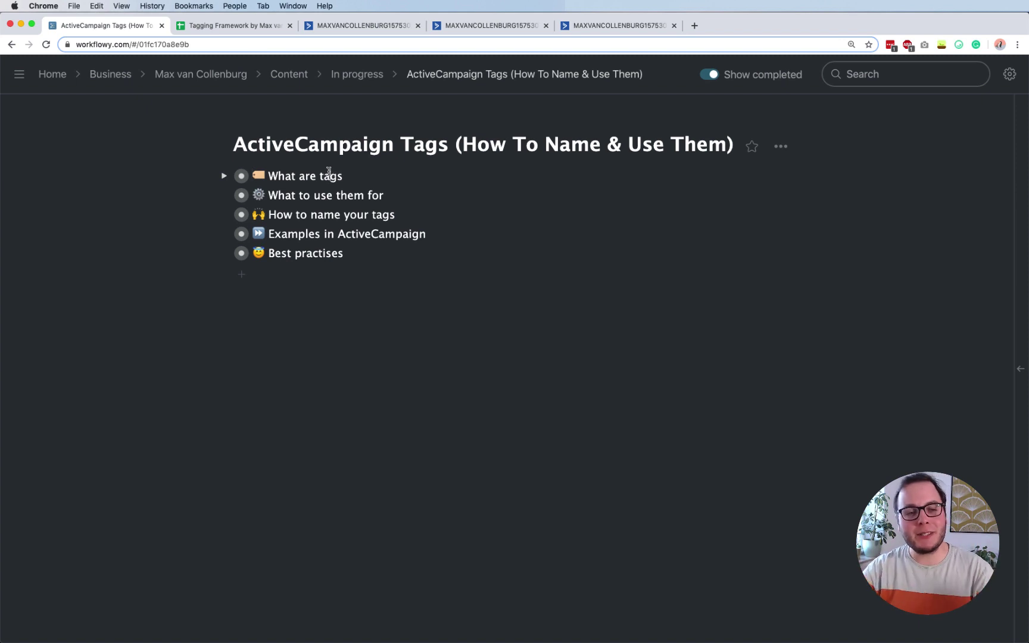
- Reveal the definition under 'What are tags' and bring up the ActiveCampaign contact showing its four tags
{"action": "left_click", "coordinate": [225, 175]}
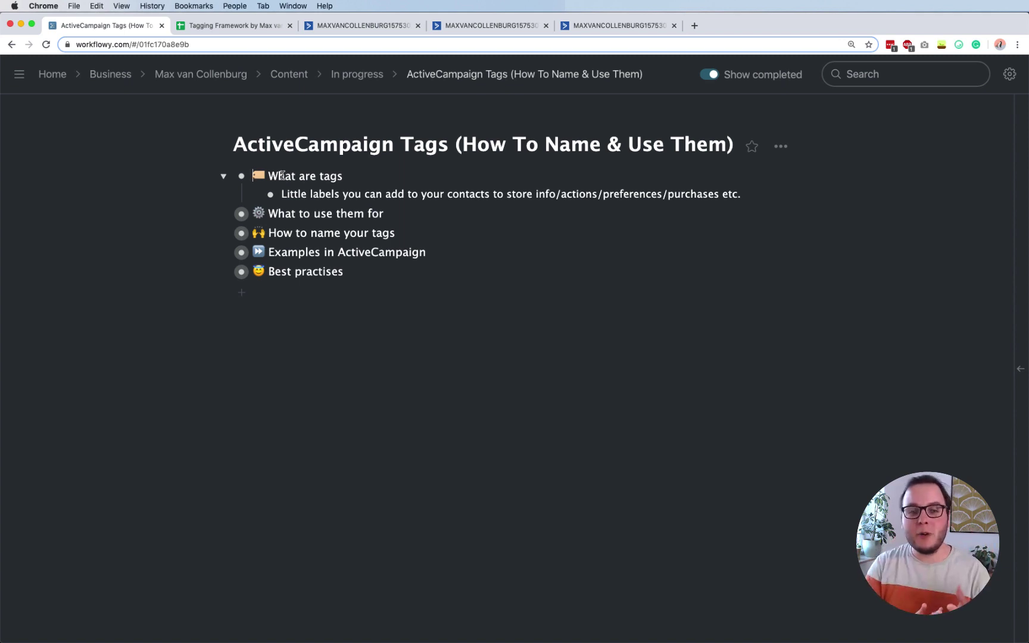
{"action": "left_click", "coordinate": [580, 27]}
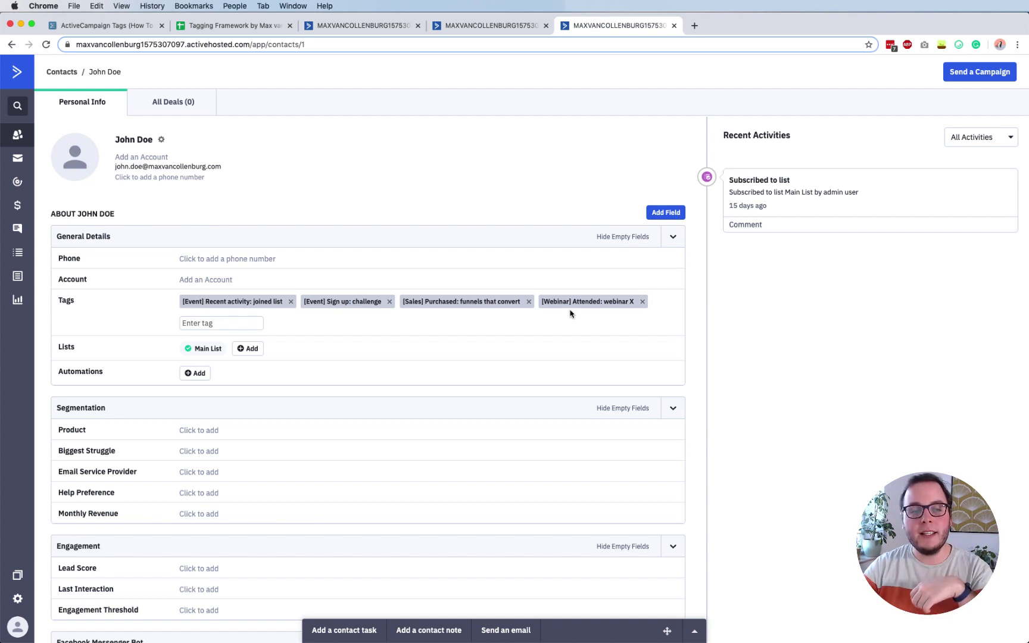
- Go from the ActiveCampaign contact page back to the Workflowy tags outline
{"action": "left_click", "coordinate": [152, 24]}
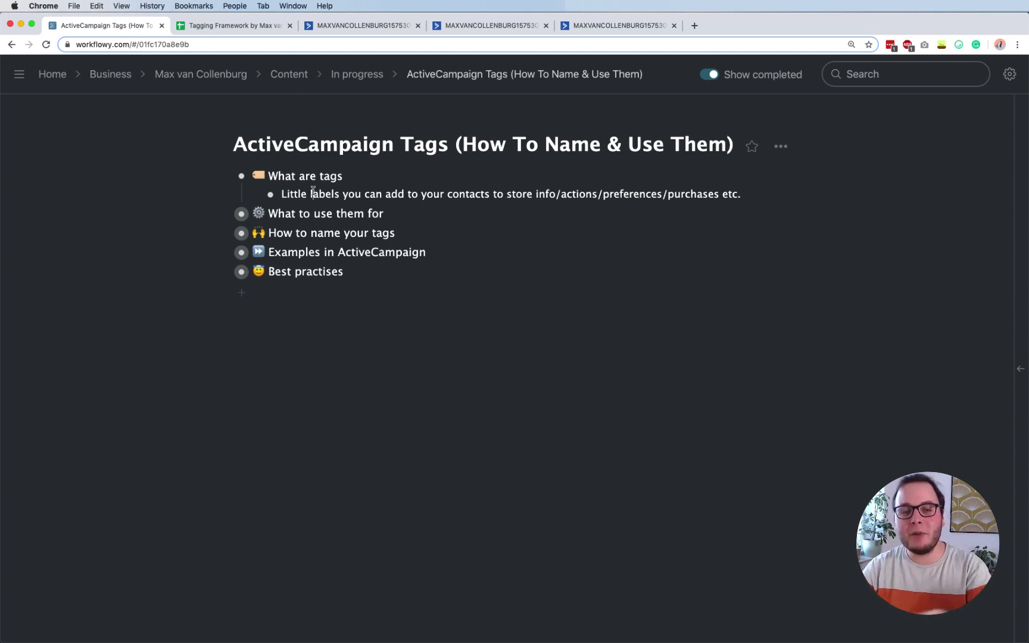
- Expand 'What to use them for' and highlight the triggering-automations and conditional-email-content uses
{"action": "left_click", "coordinate": [222, 213]}
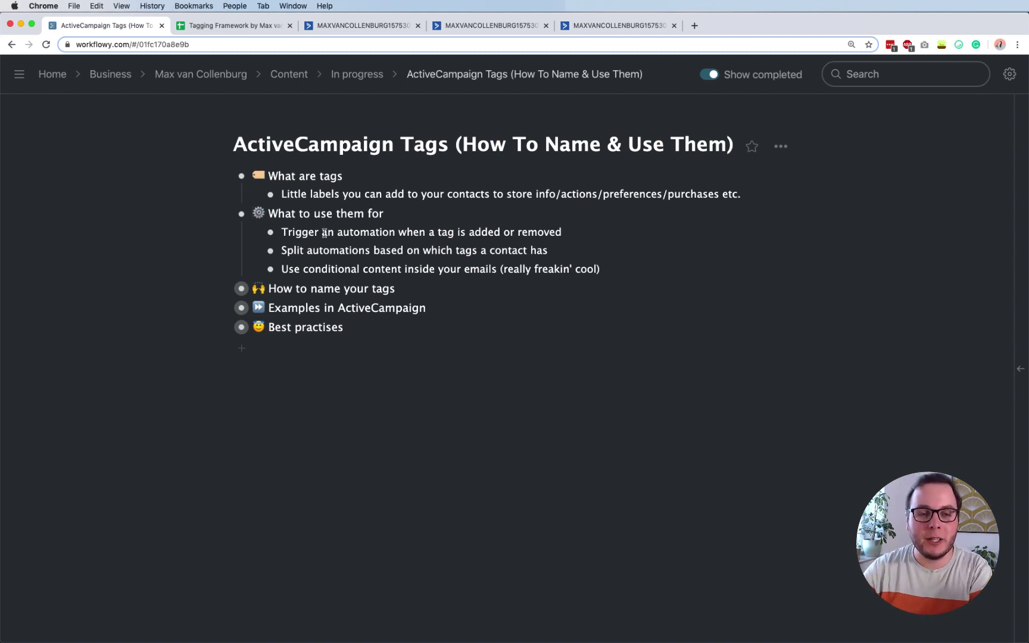
{"action": "triple_click", "coordinate": [302, 233]}
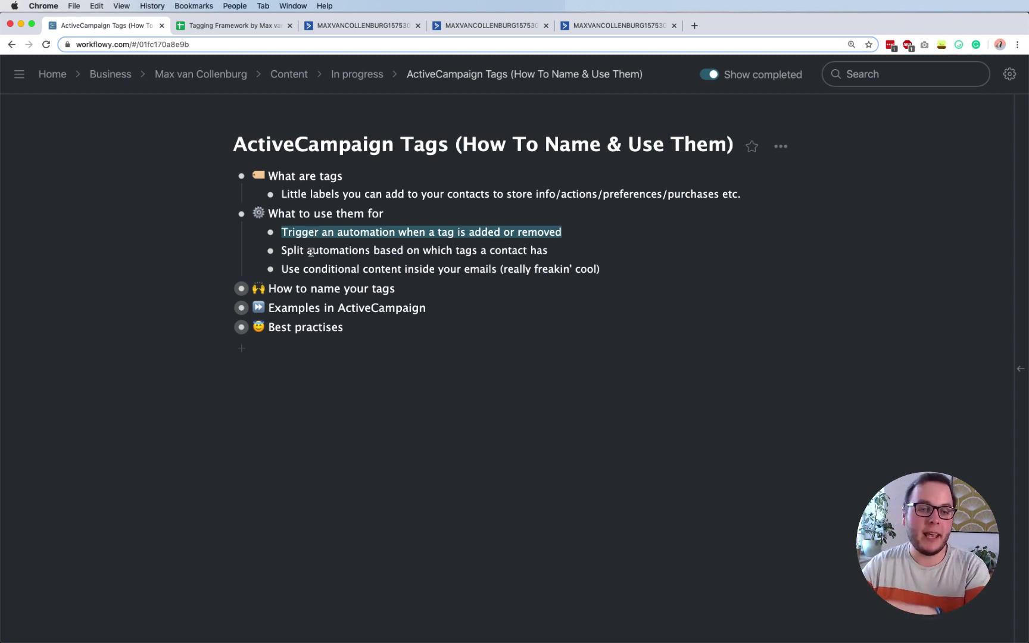
{"action": "left_click", "coordinate": [311, 251]}
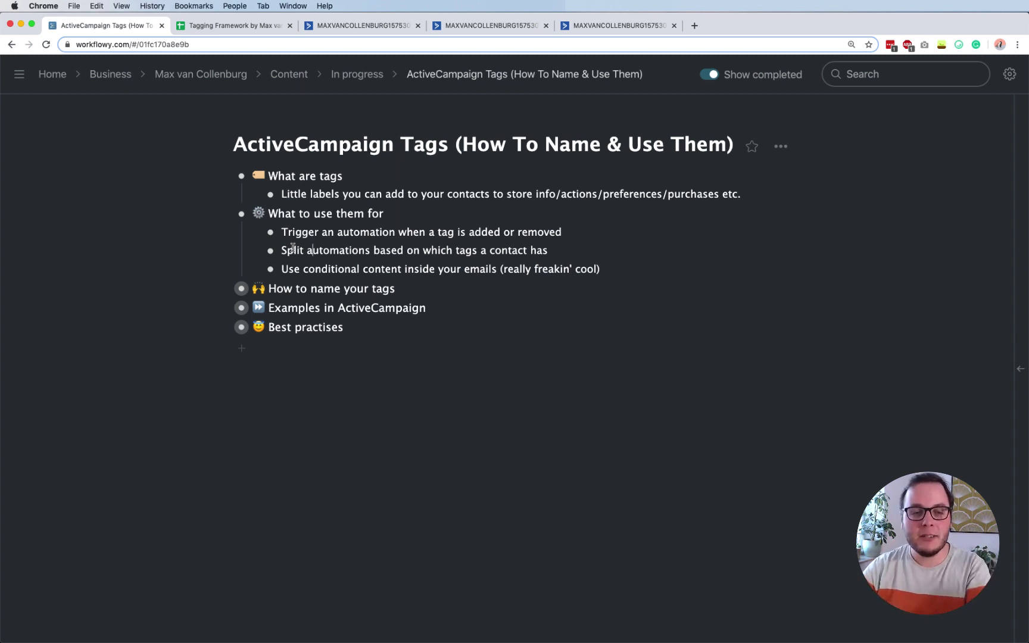
{"action": "left_click_drag", "start_coordinate": [283, 269], "coordinate": [471, 269]}
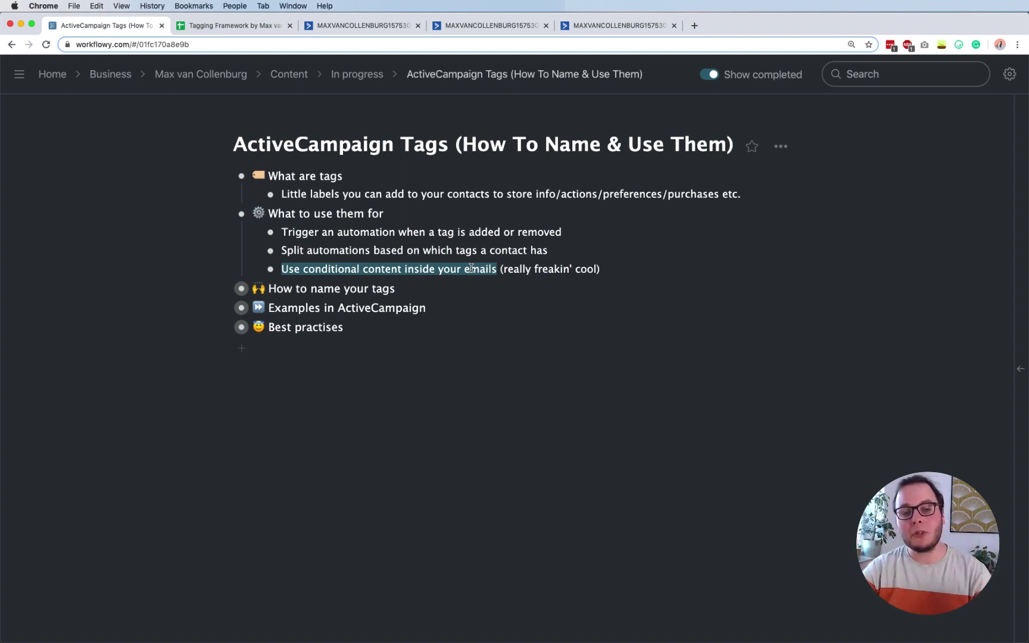
{"action": "left_click", "coordinate": [471, 268]}
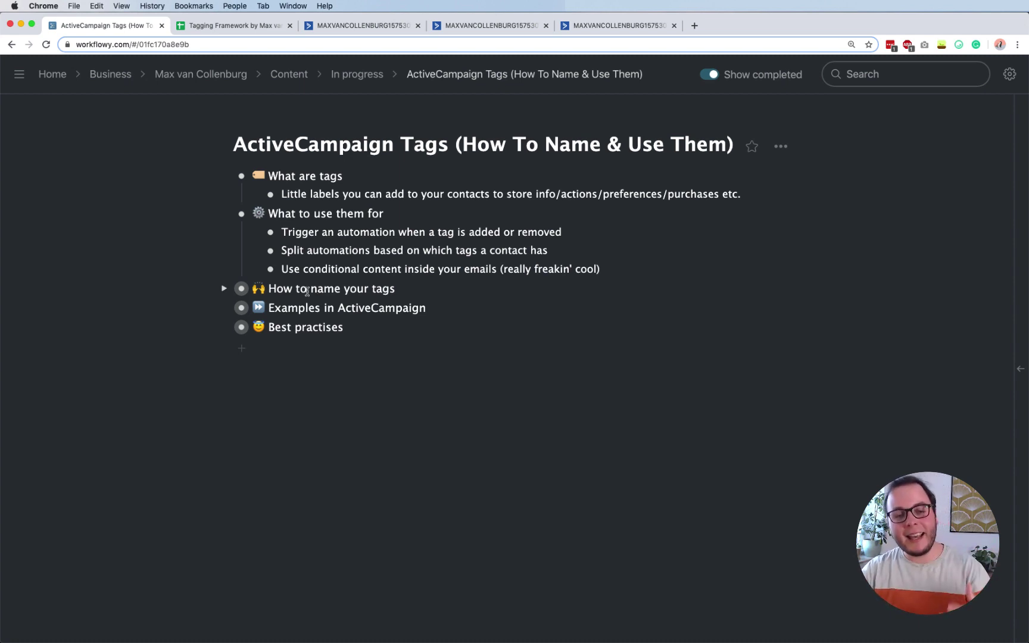
- Expand 'How to name your tags' and highlight the '[Category] Subcategory: specific thing' pattern
{"action": "left_click", "coordinate": [228, 289]}
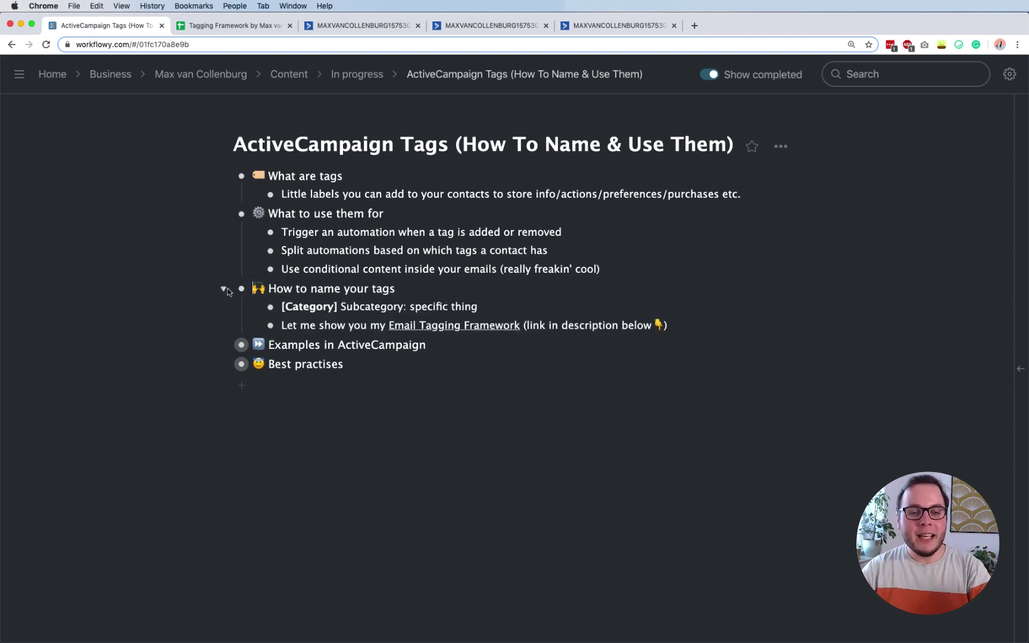
{"action": "triple_click", "coordinate": [305, 305]}
{"action": "left_click", "coordinate": [331, 304]}
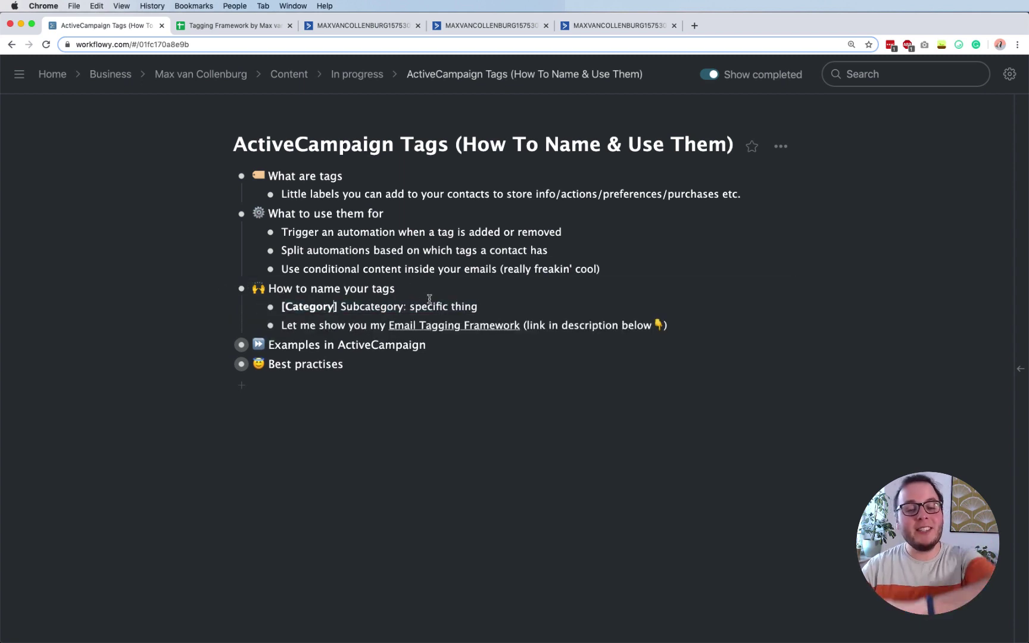
{"action": "double_click", "coordinate": [311, 306]}
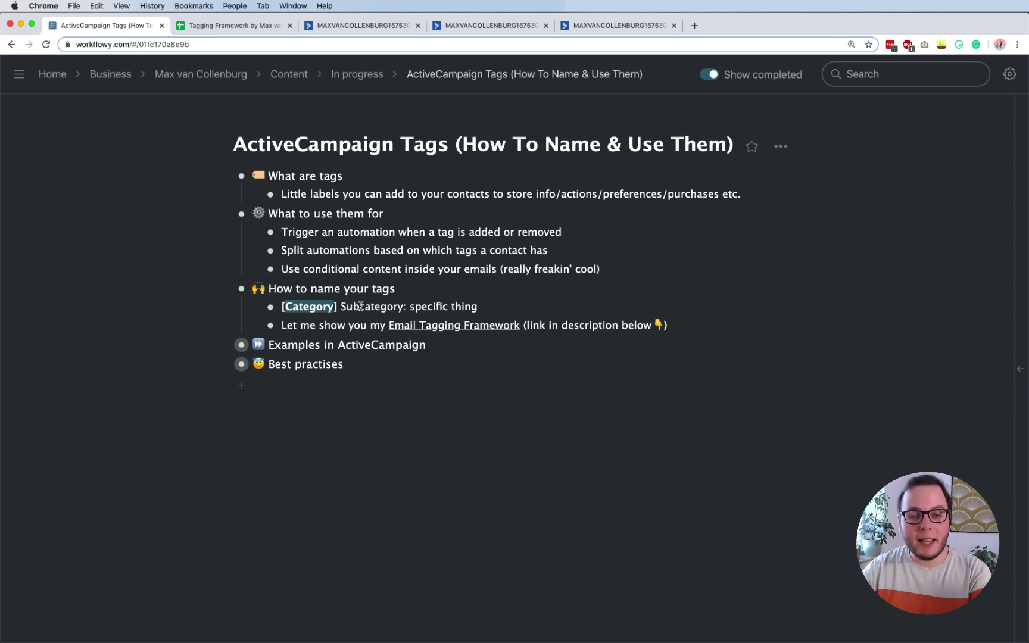
{"action": "left_click_drag", "start_coordinate": [426, 306], "coordinate": [461, 304]}
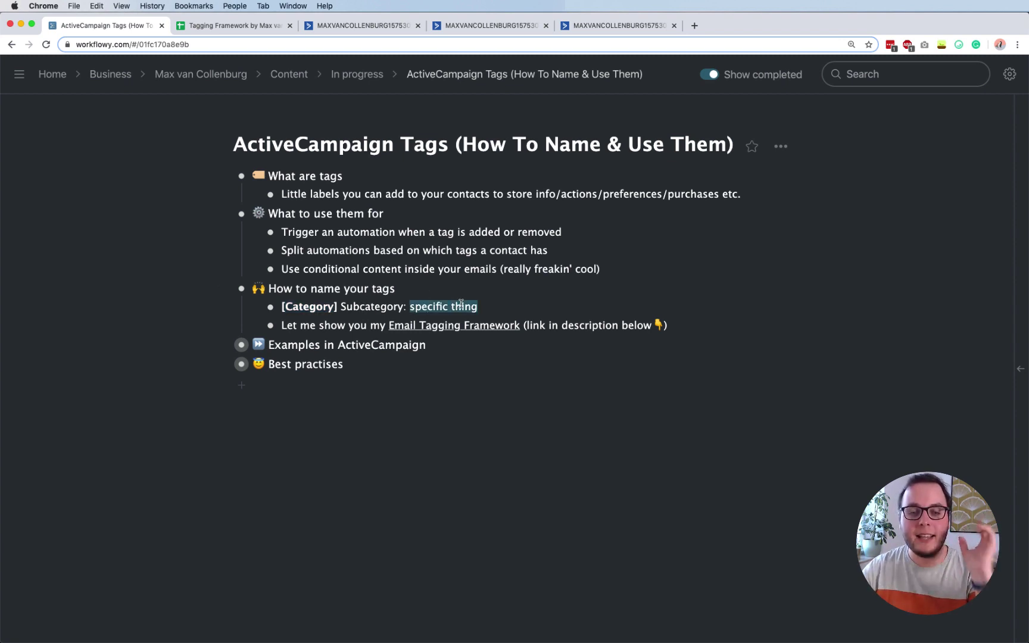
{"action": "left_click", "coordinate": [461, 304]}
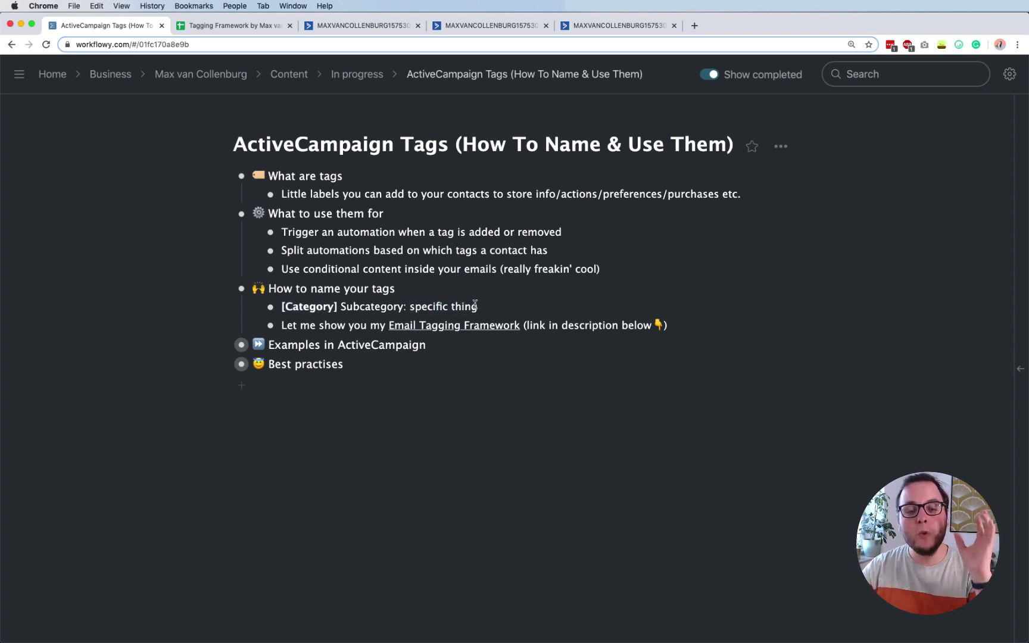
- Point out the Email Tagging Framework link and switch to that spreadsheet
{"action": "left_click_drag", "start_coordinate": [410, 322], "coordinate": [497, 322]}
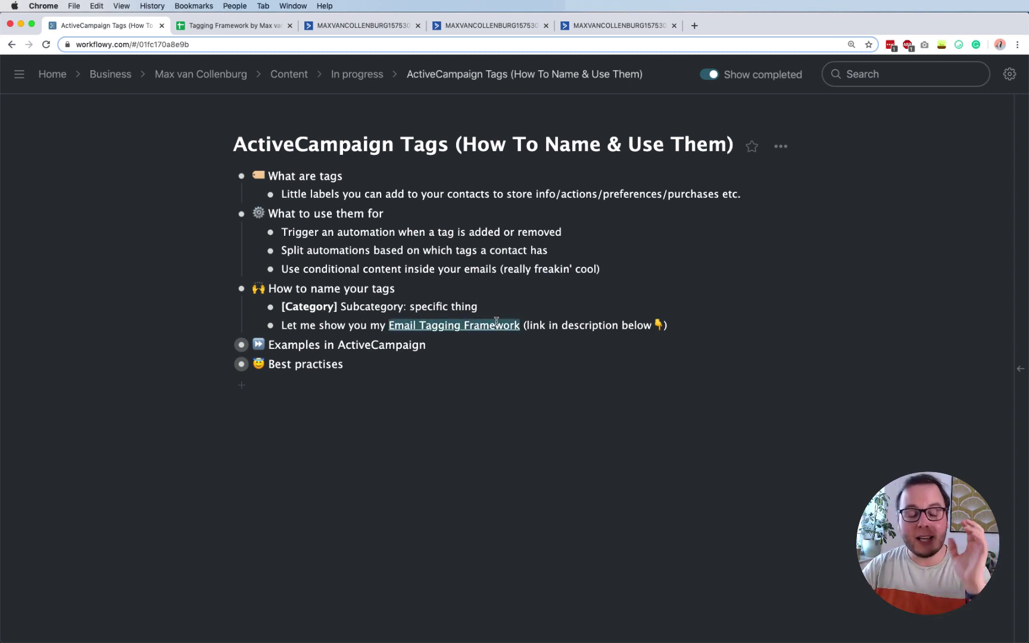
{"action": "left_click", "coordinate": [497, 321]}
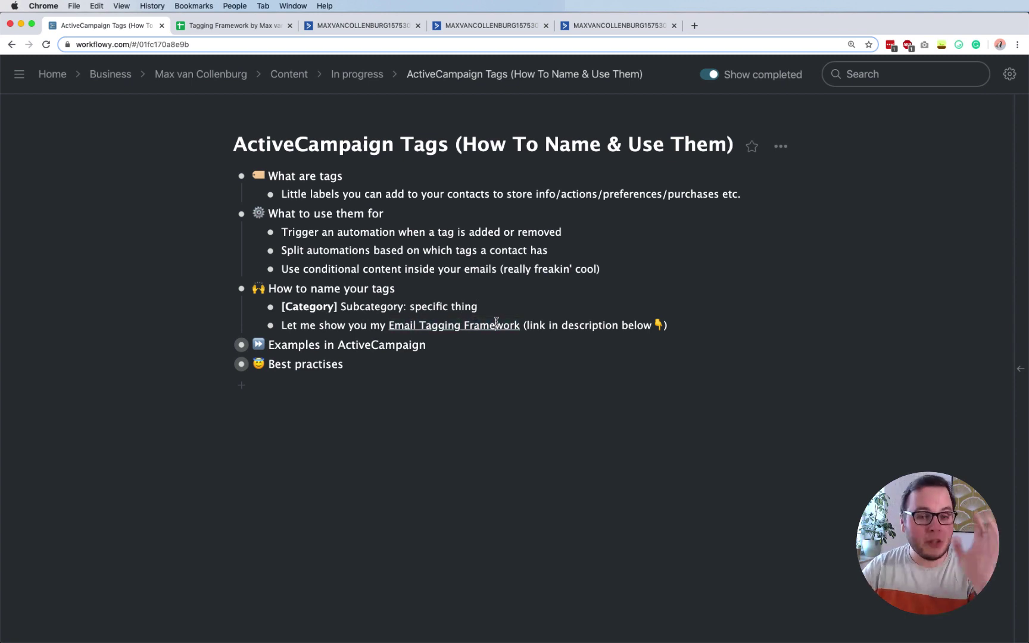
{"action": "left_click", "coordinate": [221, 28]}
{"action": "left_click", "coordinate": [495, 316]}
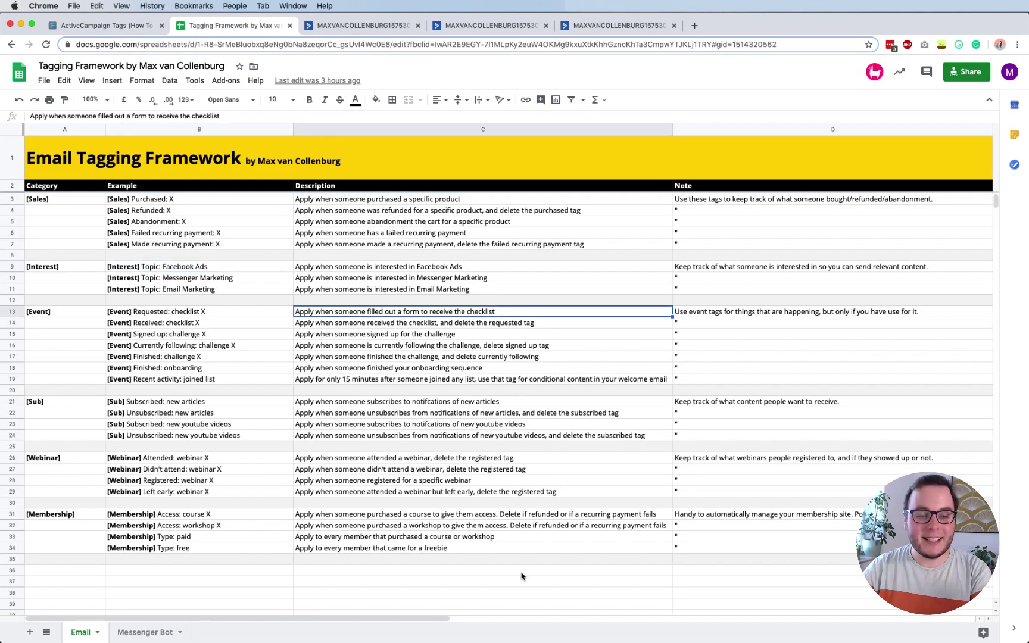
{"action": "left_click", "coordinate": [505, 571]}
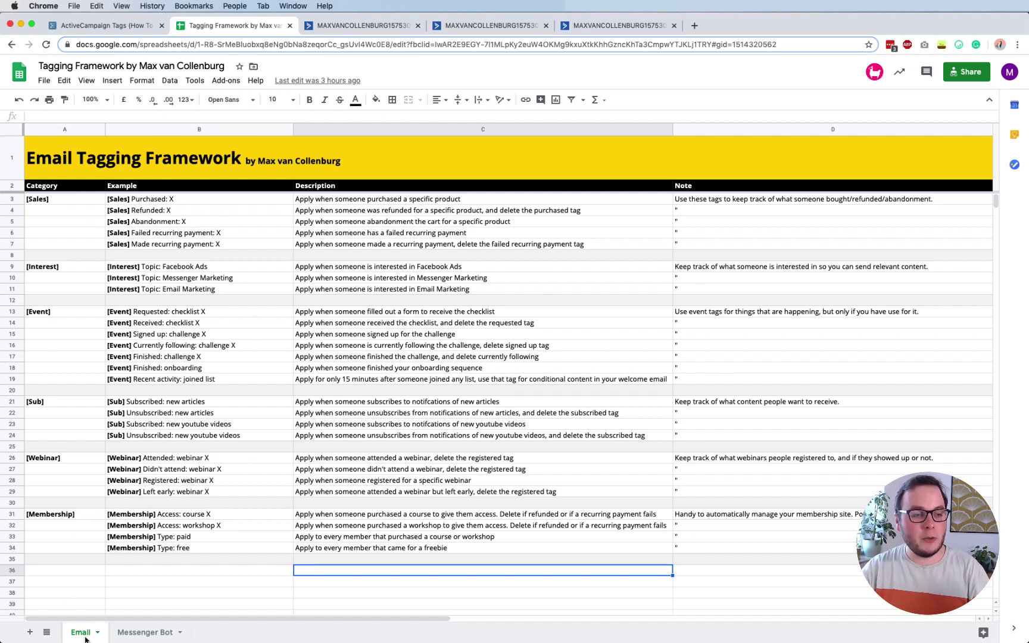
{"action": "left_click", "coordinate": [50, 516]}
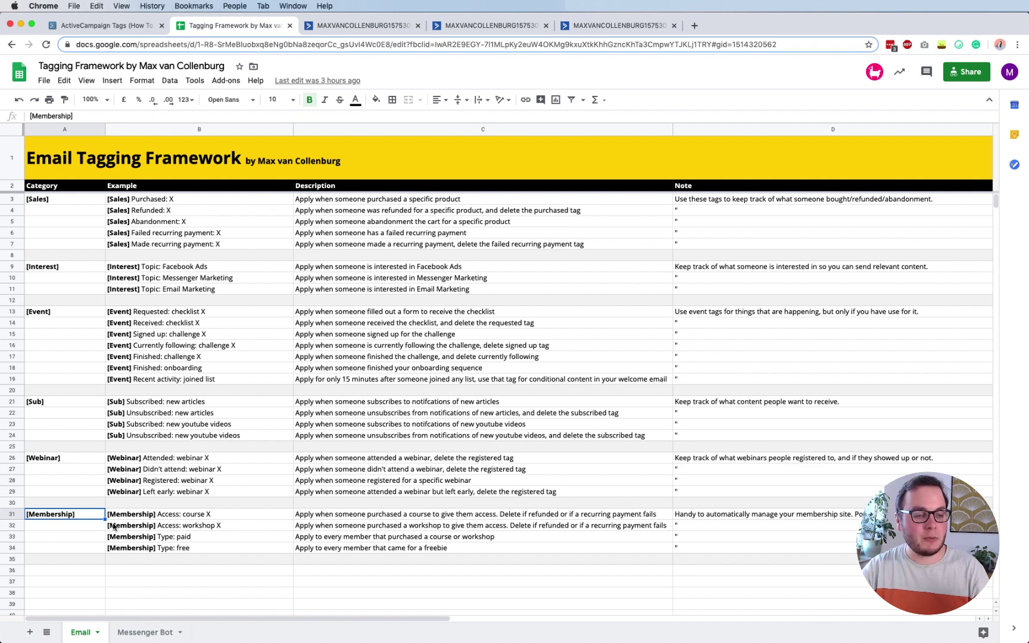
{"action": "left_click", "coordinate": [190, 222]}
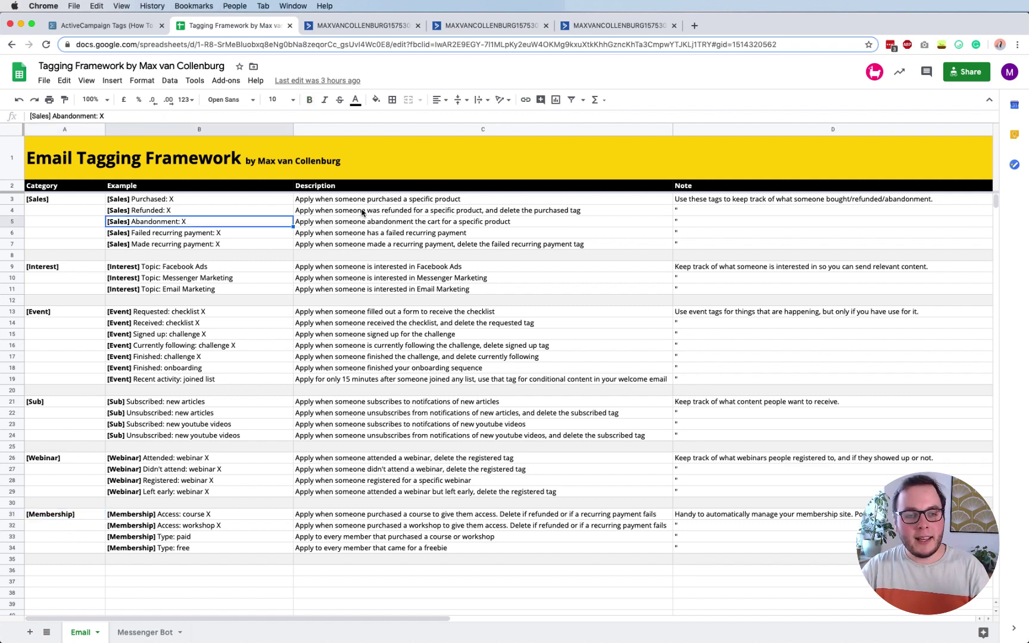
{"action": "left_click", "coordinate": [375, 212]}
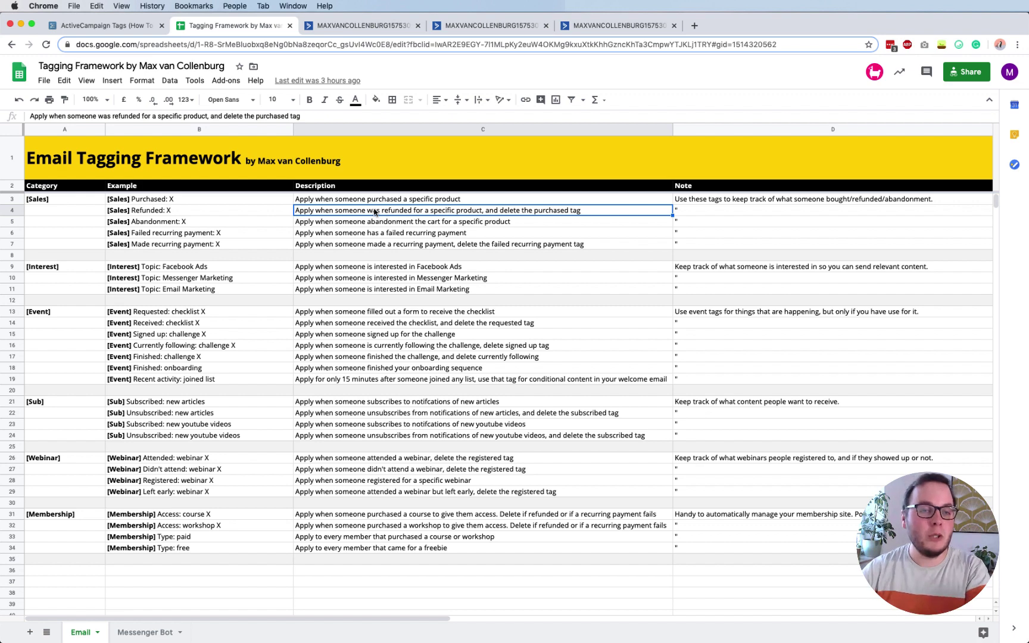
{"action": "left_click", "coordinate": [223, 212]}
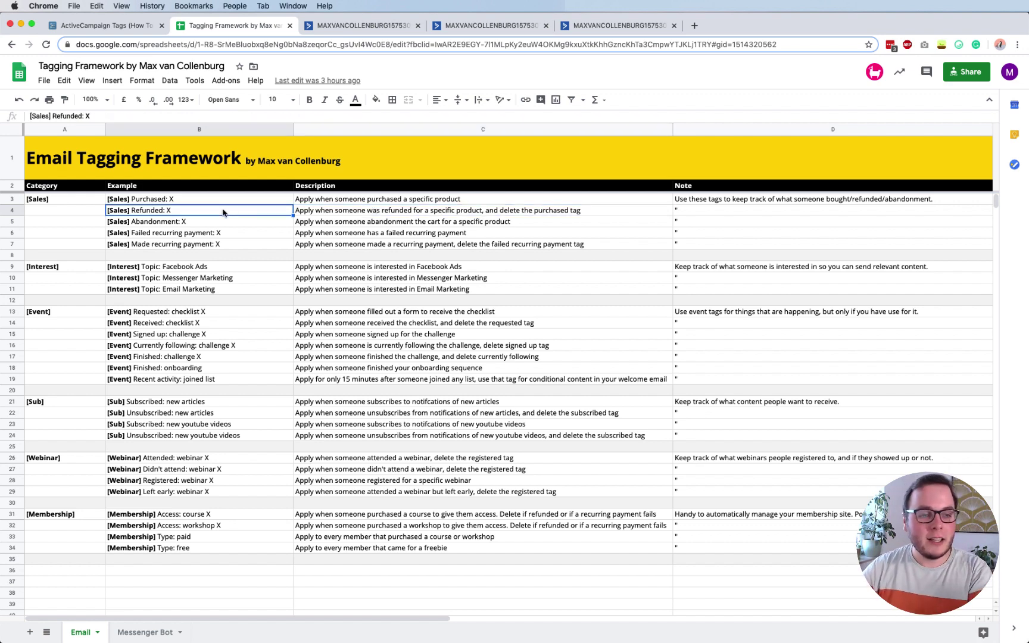
{"action": "left_click", "coordinate": [238, 380]}
{"action": "left_click", "coordinate": [119, 201]}
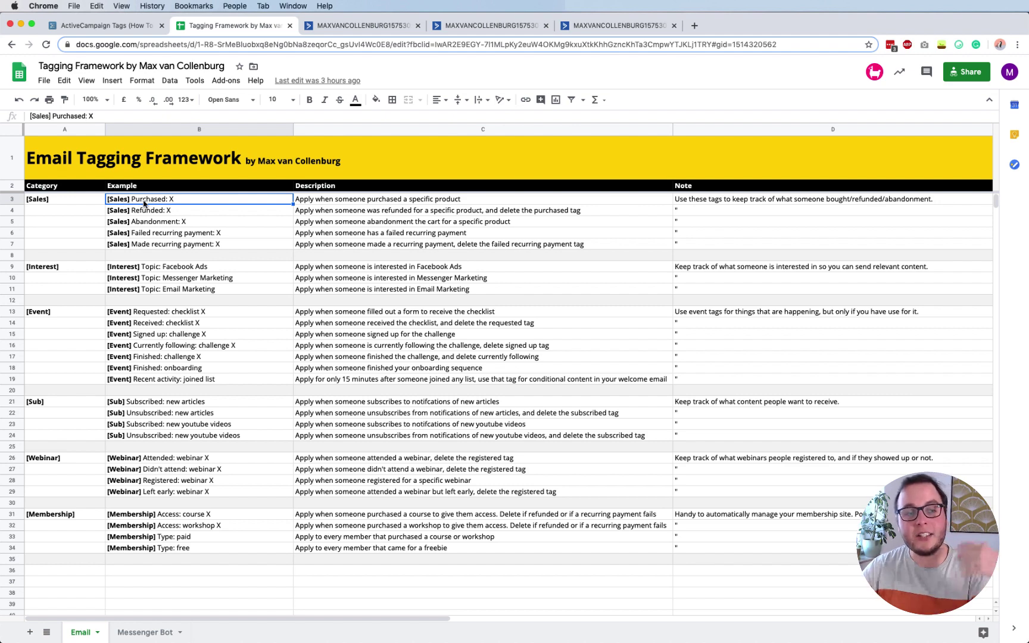
{"action": "double_click", "coordinate": [120, 201]}
{"action": "double_click", "coordinate": [119, 198]}
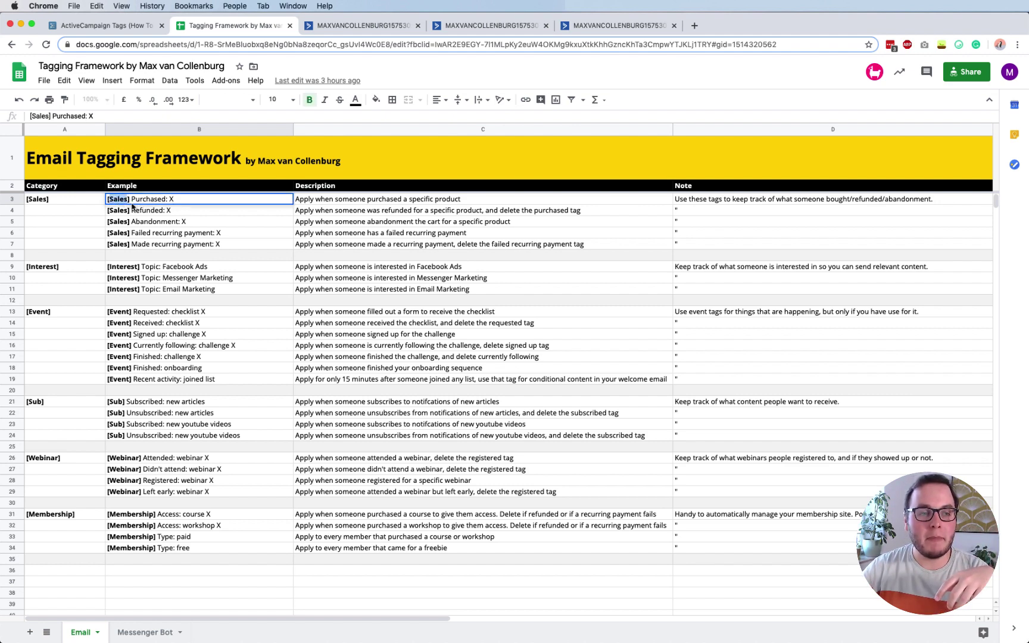
{"action": "left_click", "coordinate": [120, 198]}
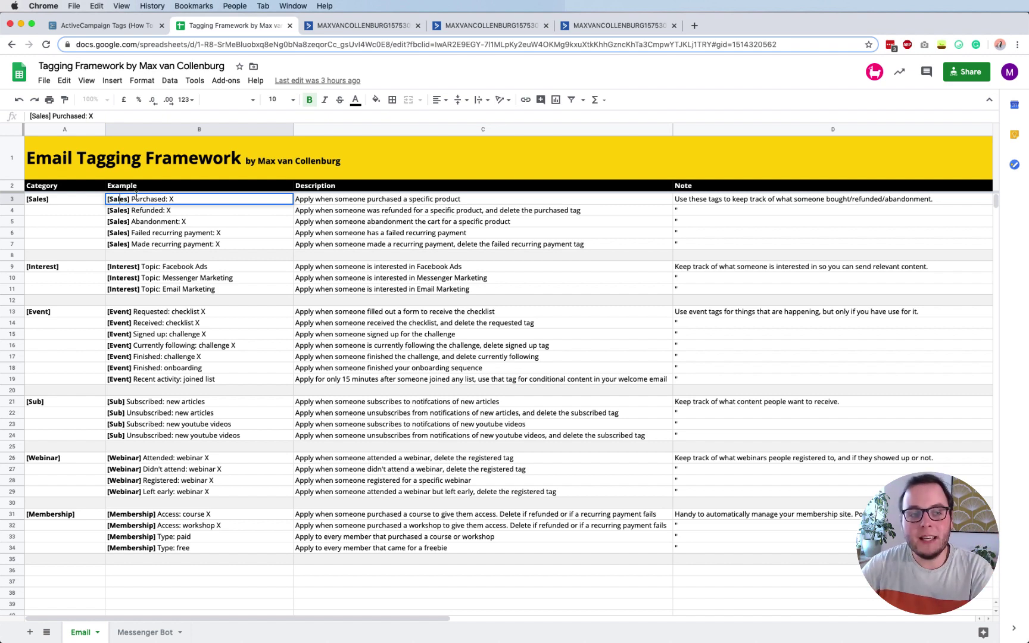
{"action": "double_click", "coordinate": [136, 198]}
{"action": "left_click", "coordinate": [144, 198]}
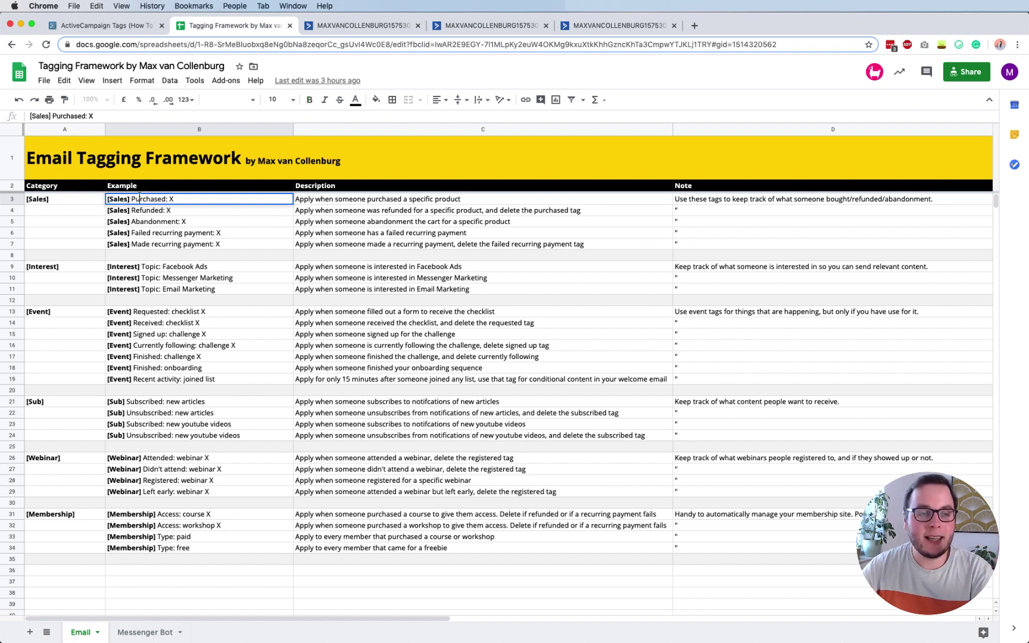
{"action": "double_click", "coordinate": [139, 198]}
{"action": "double_click", "coordinate": [171, 199]}
{"action": "left_click", "coordinate": [171, 198]}
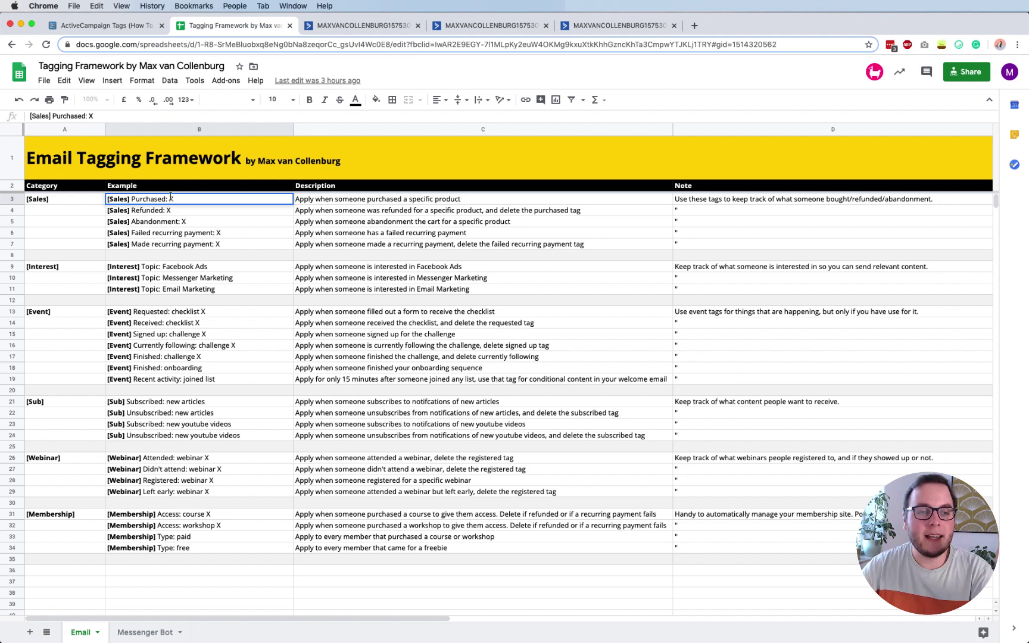
{"action": "double_click", "coordinate": [171, 198]}
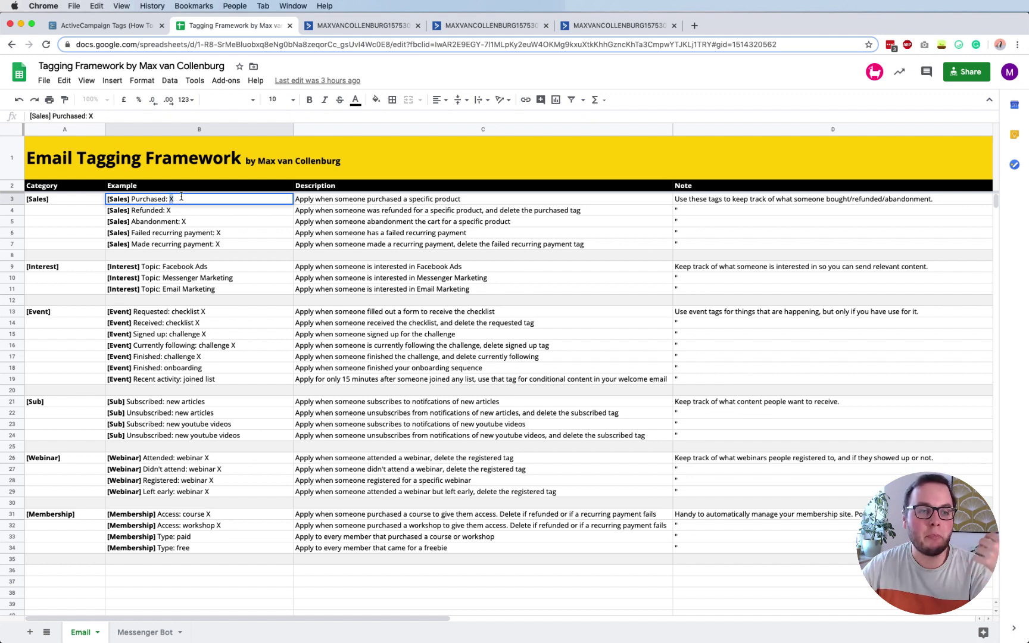
{"action": "left_click", "coordinate": [184, 212]}
- Highlight the Sales, Purchased and product-name parts of the contact's sales tag, then return to the spreadsheet
{"action": "left_click", "coordinate": [608, 26]}
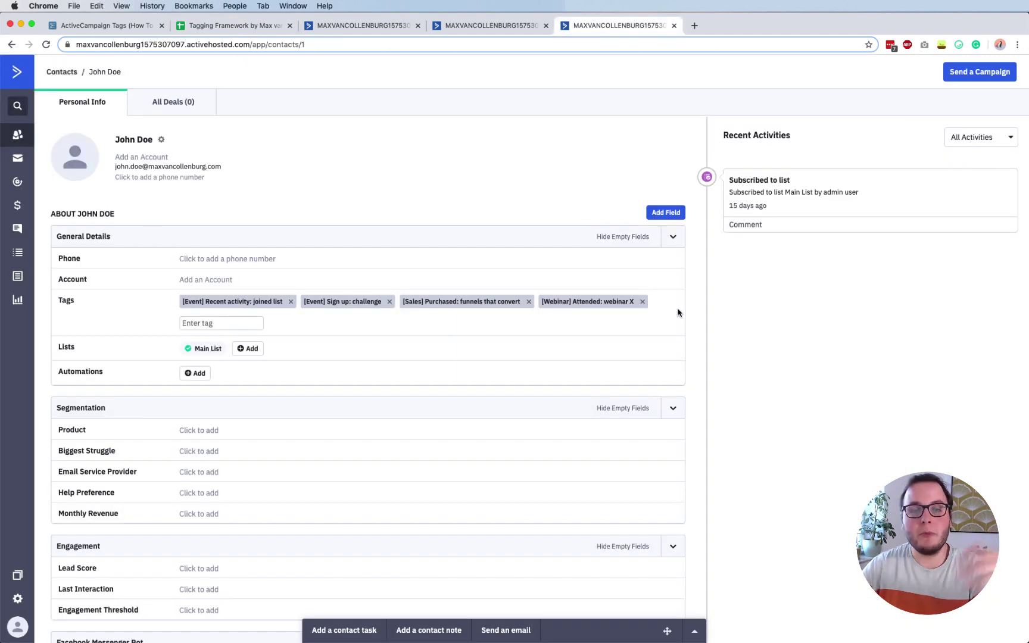
{"action": "double_click", "coordinate": [412, 301]}
{"action": "double_click", "coordinate": [441, 302]}
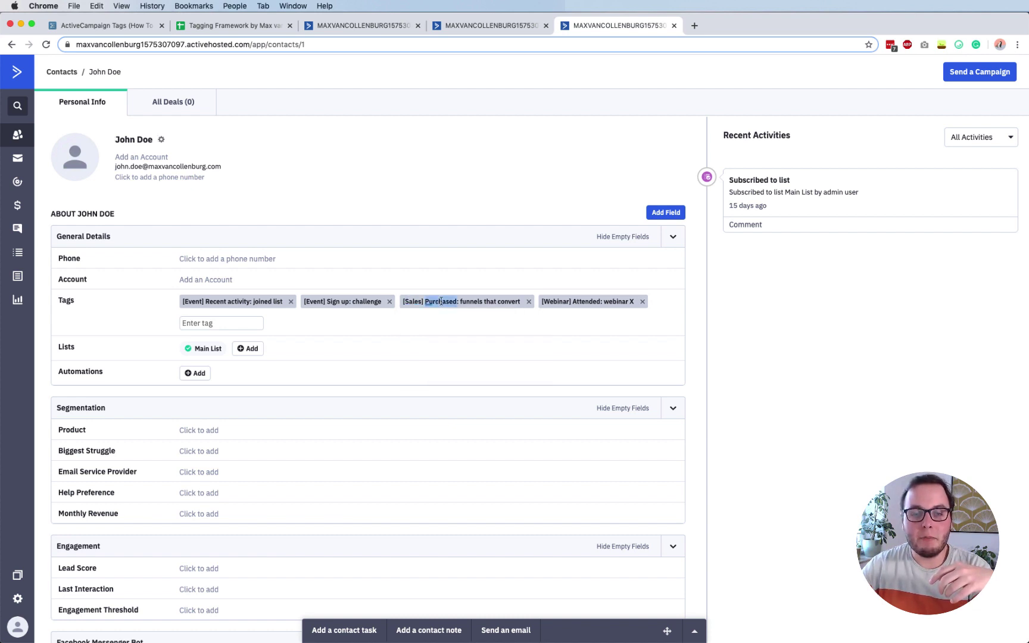
{"action": "left_click_drag", "start_coordinate": [460, 302], "coordinate": [499, 302]}
{"action": "left_click", "coordinate": [499, 302]}
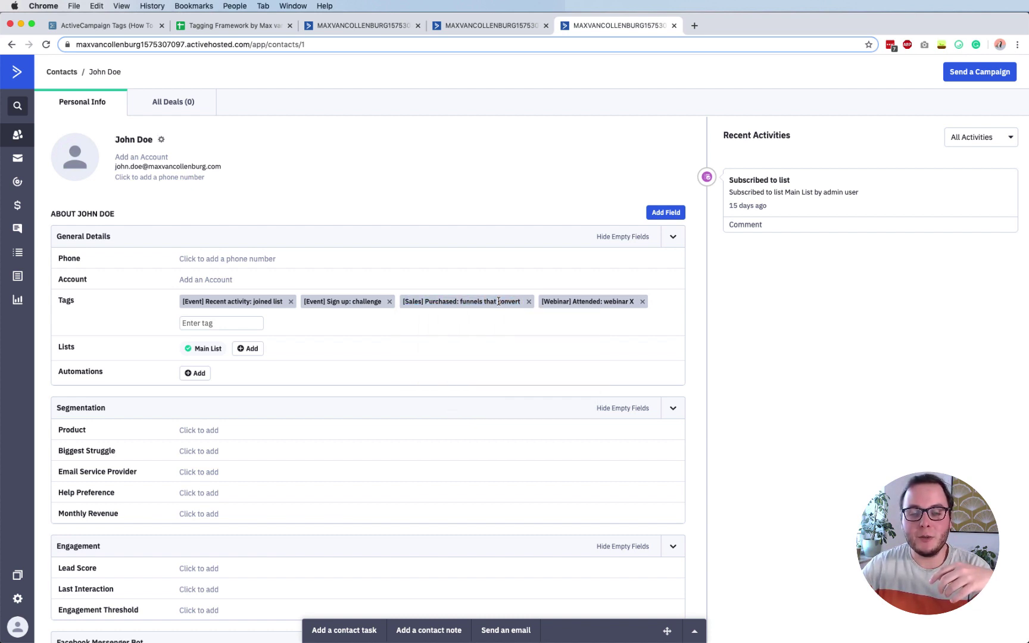
{"action": "left_click", "coordinate": [235, 26]}
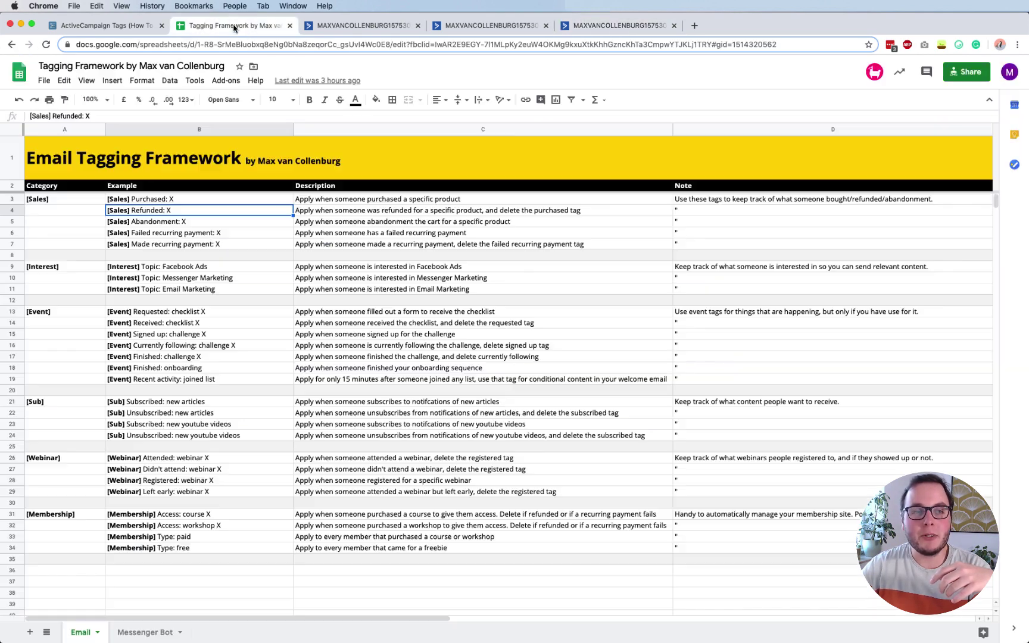
- Walk through the Sales example tags: Refunded: X, Abandonment, Failed recurring payment and Purchased
{"action": "double_click", "coordinate": [123, 212]}
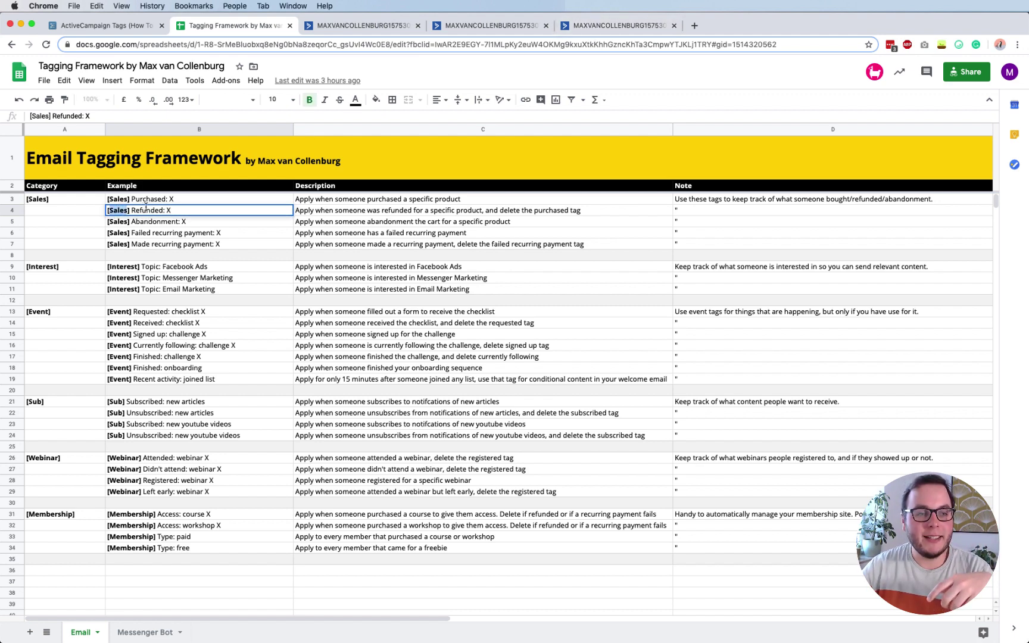
{"action": "double_click", "coordinate": [148, 210]}
{"action": "double_click", "coordinate": [168, 210]}
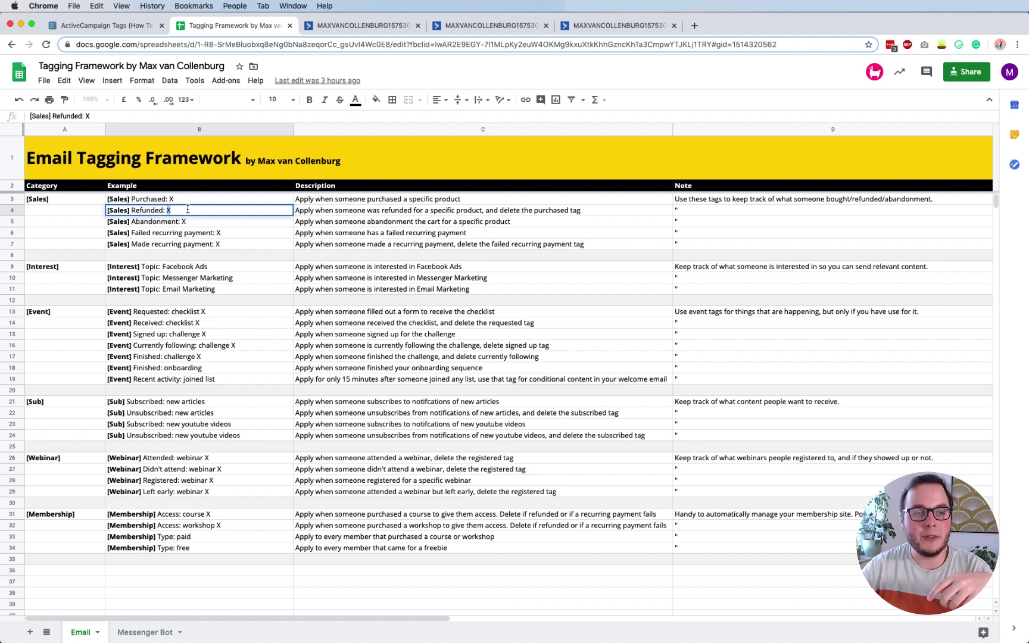
{"action": "left_click", "coordinate": [170, 227]}
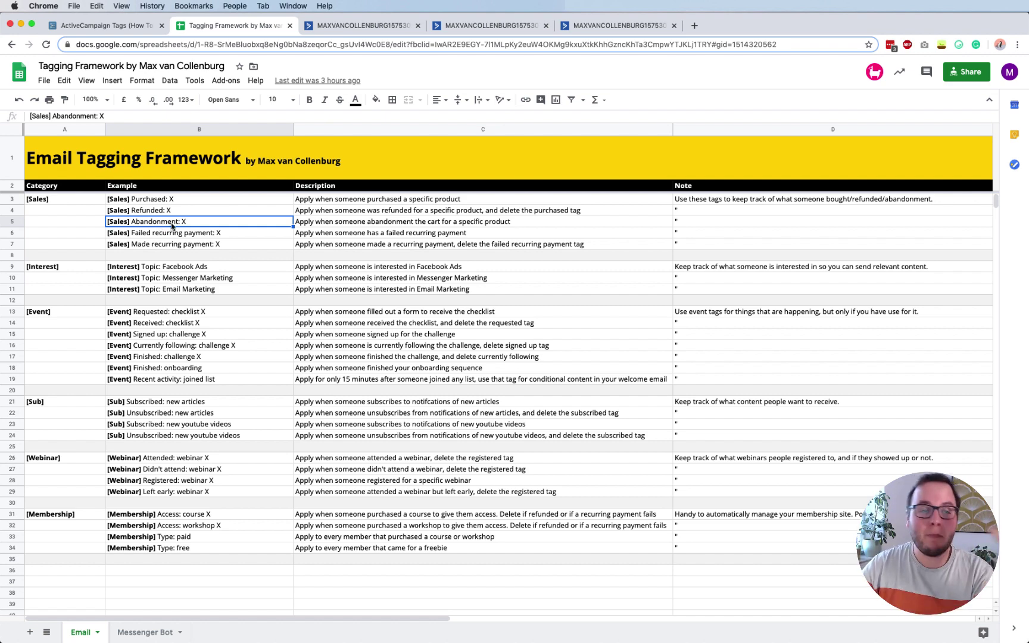
{"action": "double_click", "coordinate": [191, 220]}
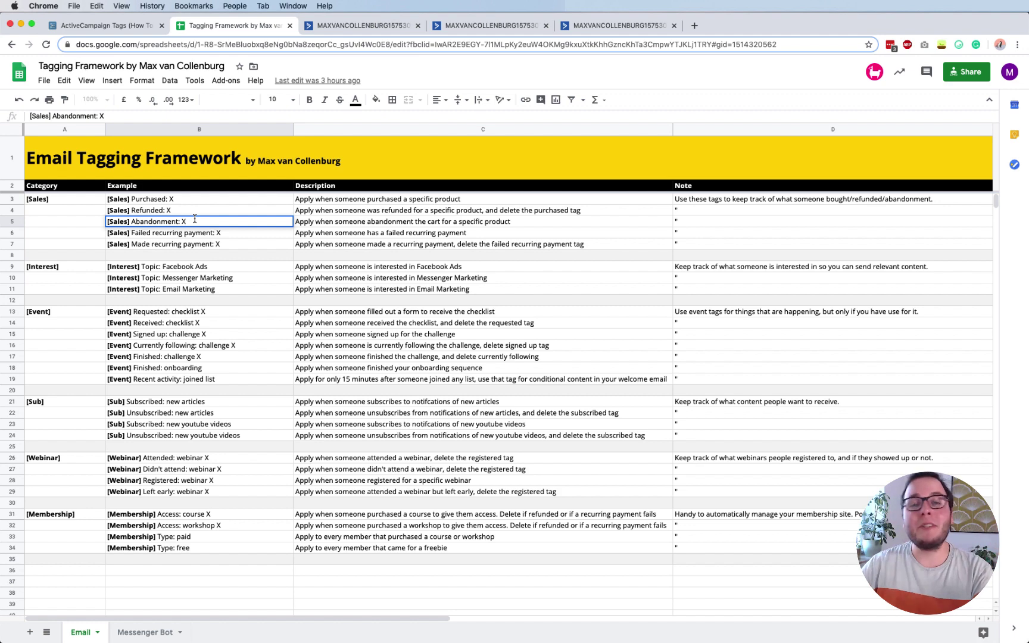
{"action": "left_click", "coordinate": [182, 233]}
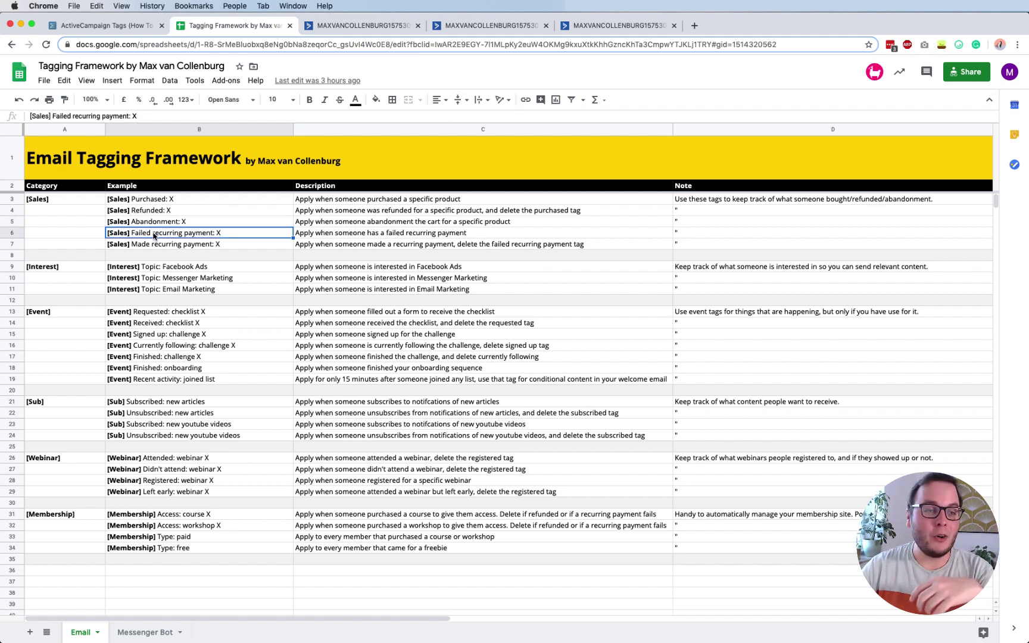
{"action": "left_click", "coordinate": [193, 215]}
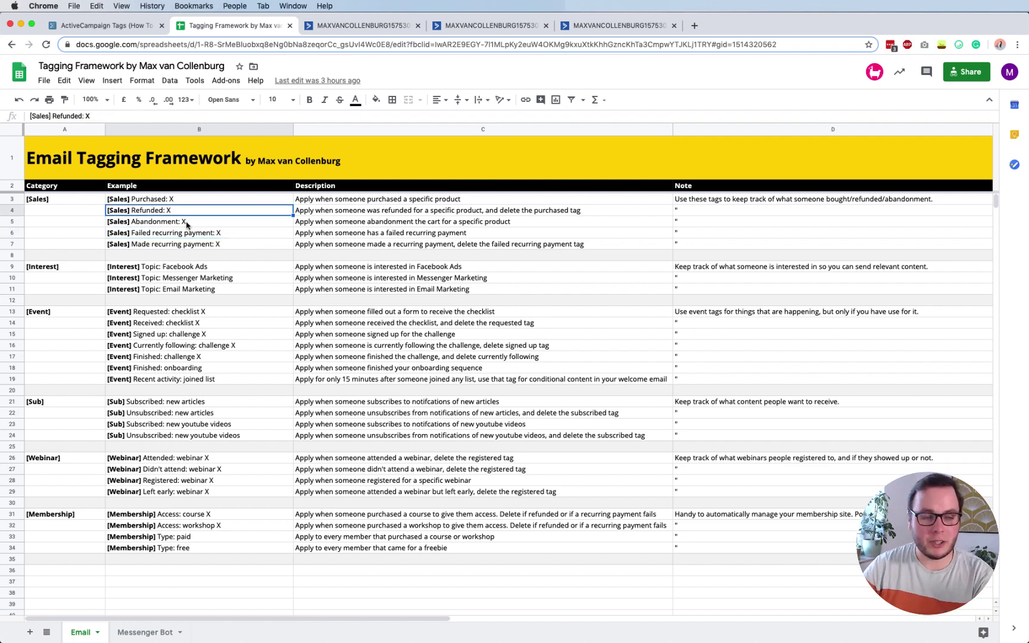
{"action": "left_click", "coordinate": [187, 224]}
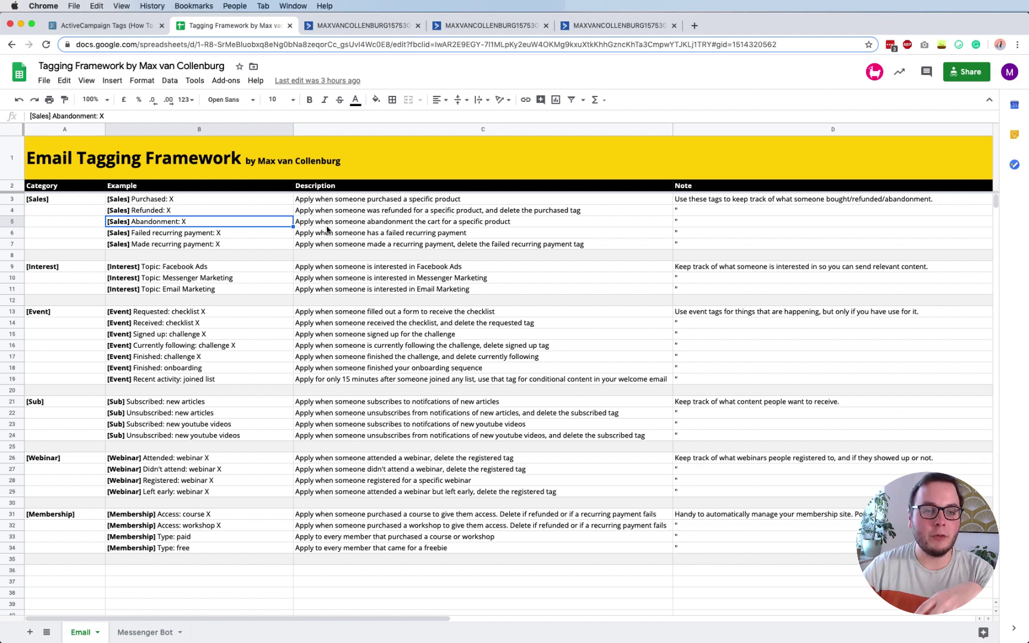
{"action": "left_click", "coordinate": [144, 212]}
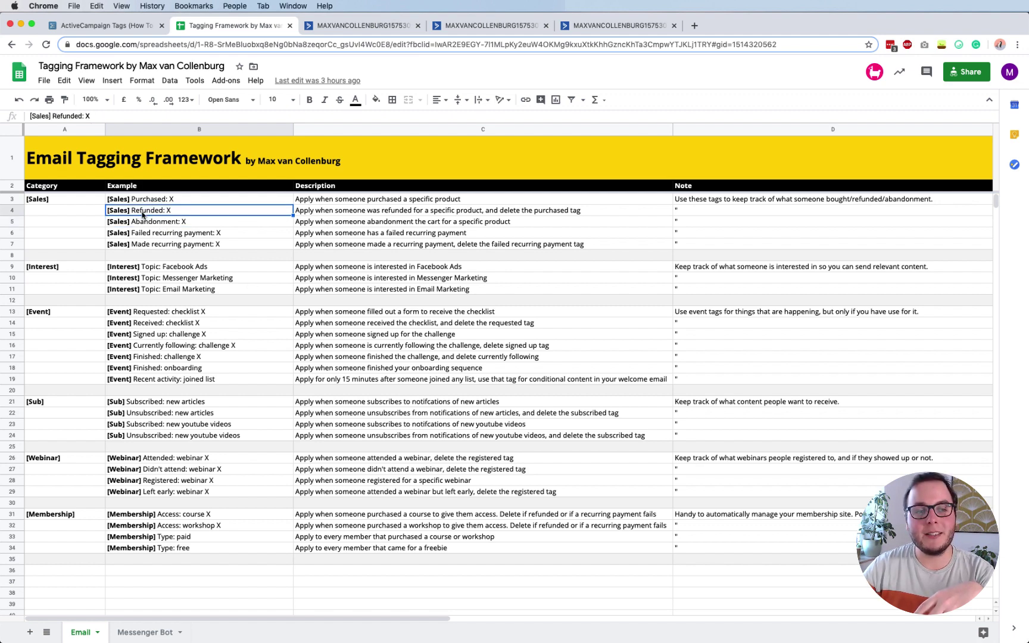
{"action": "left_click", "coordinate": [145, 201]}
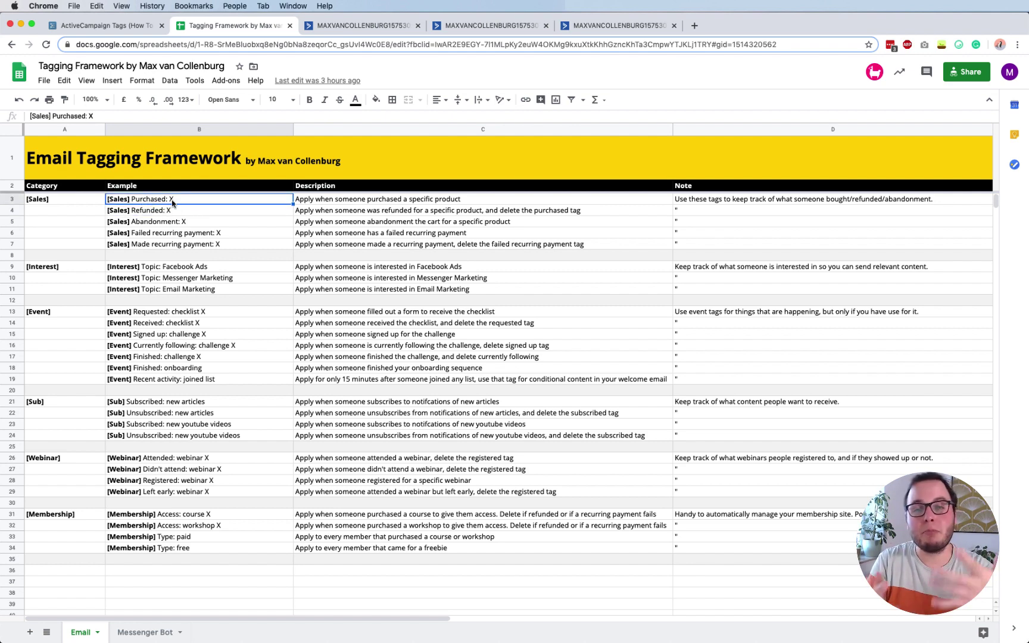
{"action": "left_click", "coordinate": [148, 256]}
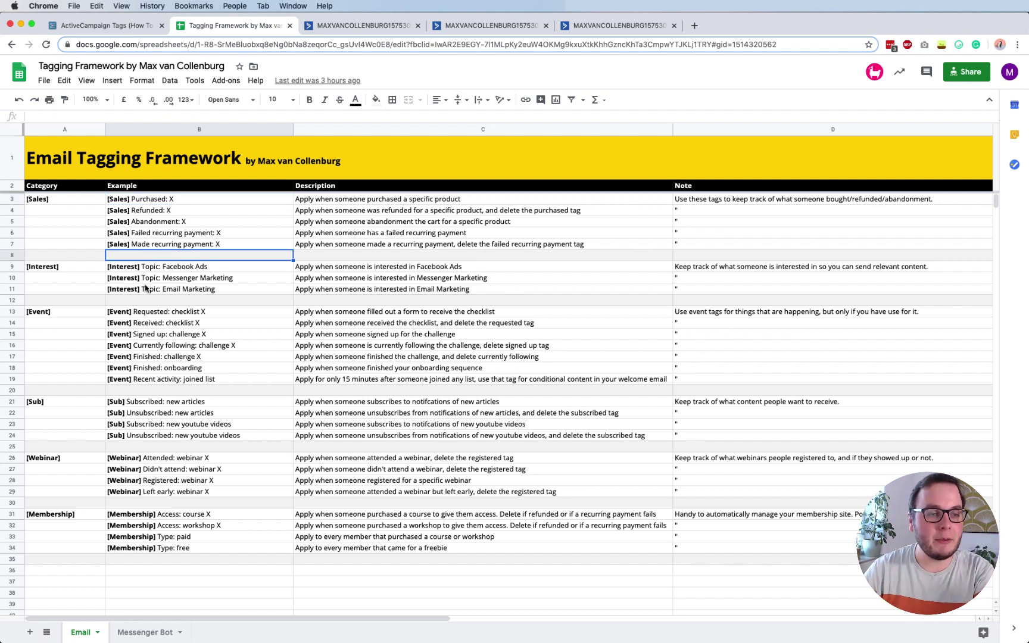
- Point out the Interest example tags for Messenger Marketing, Facebook Ads and Email Marketing
{"action": "left_click", "coordinate": [138, 278]}
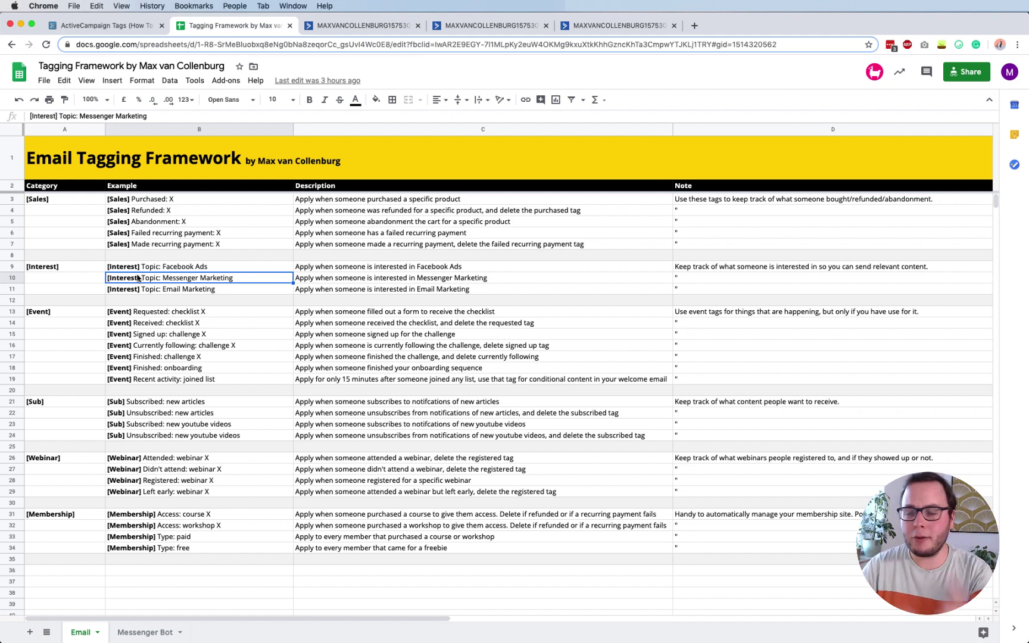
{"action": "left_click", "coordinate": [191, 269]}
{"action": "left_click", "coordinate": [185, 280]}
{"action": "left_click", "coordinate": [174, 291]}
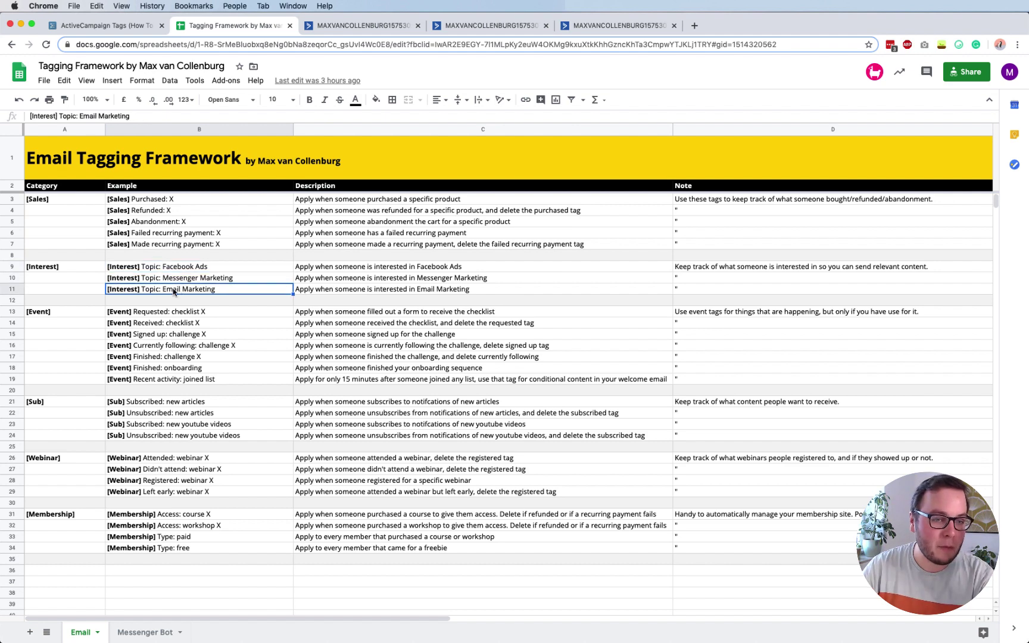
{"action": "double_click", "coordinate": [173, 292]}
{"action": "left_click_drag", "start_coordinate": [163, 289], "coordinate": [219, 289]}
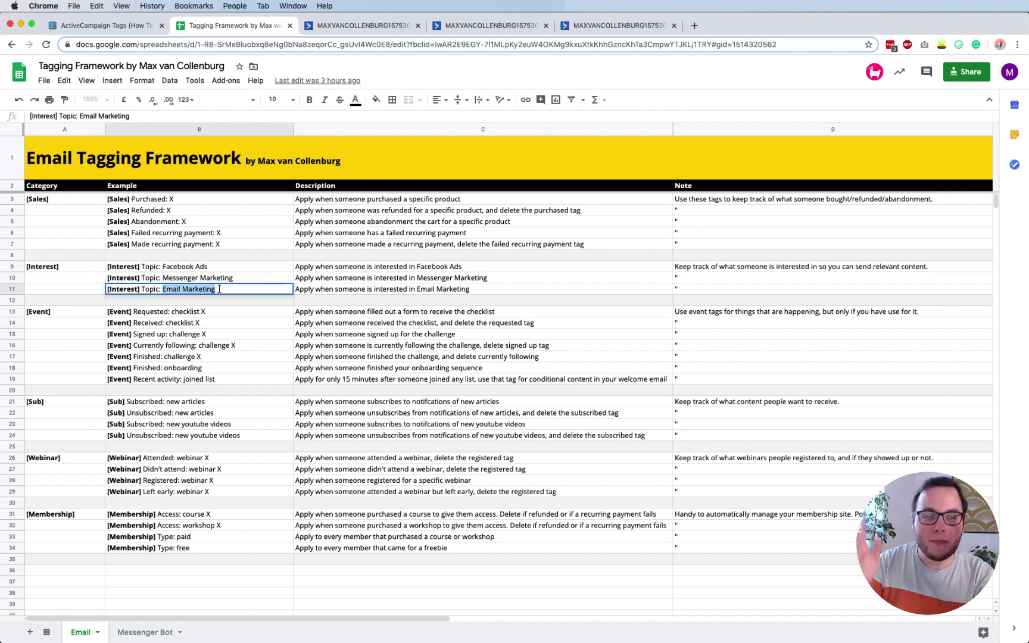
{"action": "left_click", "coordinate": [208, 271]}
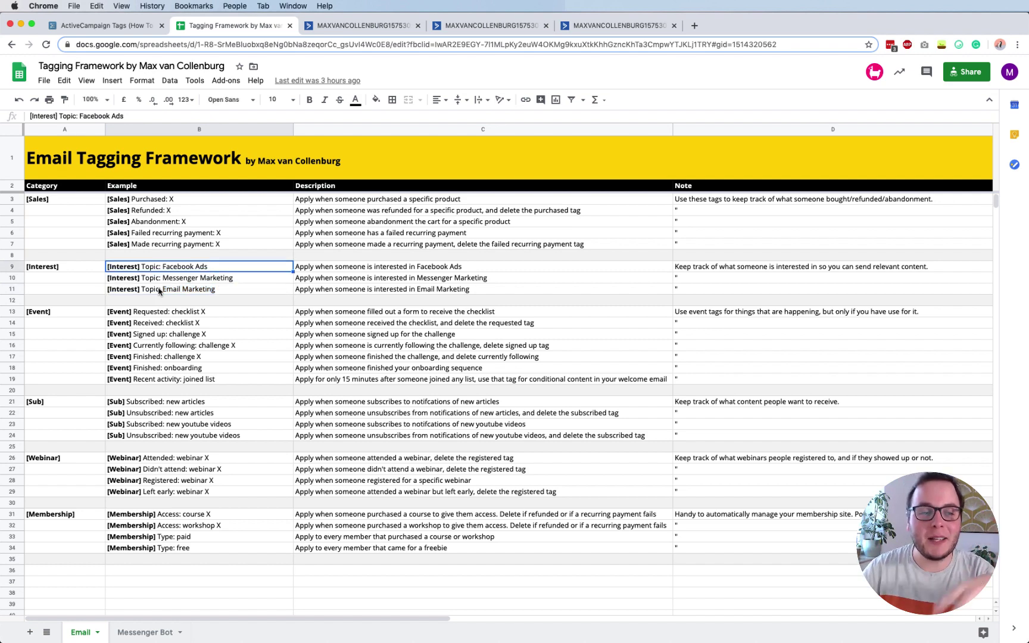
{"action": "left_click", "coordinate": [160, 290]}
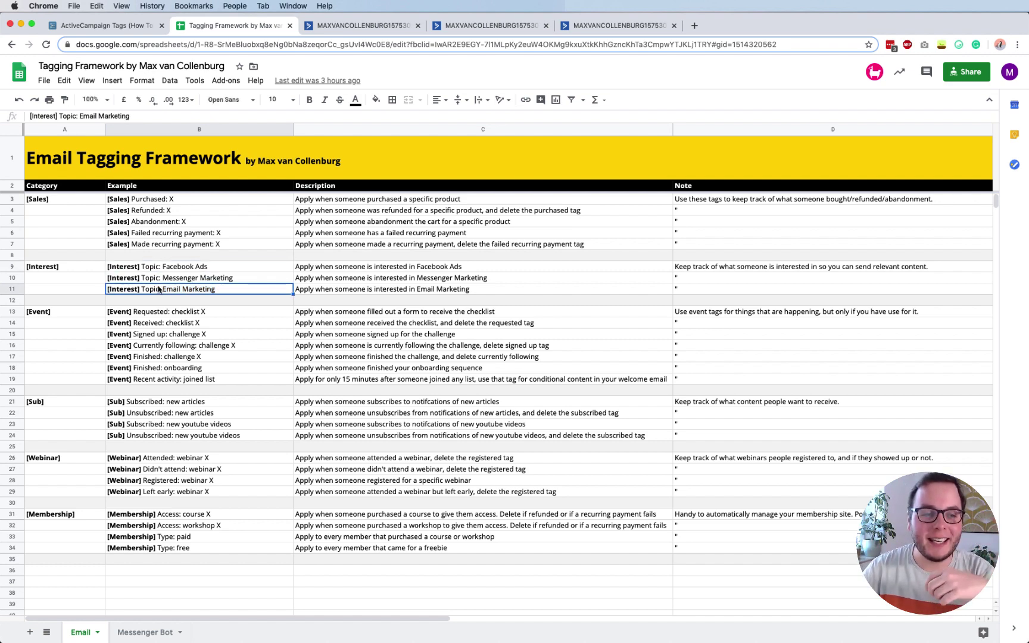
- Compare the Event tags 'Requested: checklist X', 'Received: checklist X' and 'Signed up: challenge X'
{"action": "left_click", "coordinate": [159, 325]}
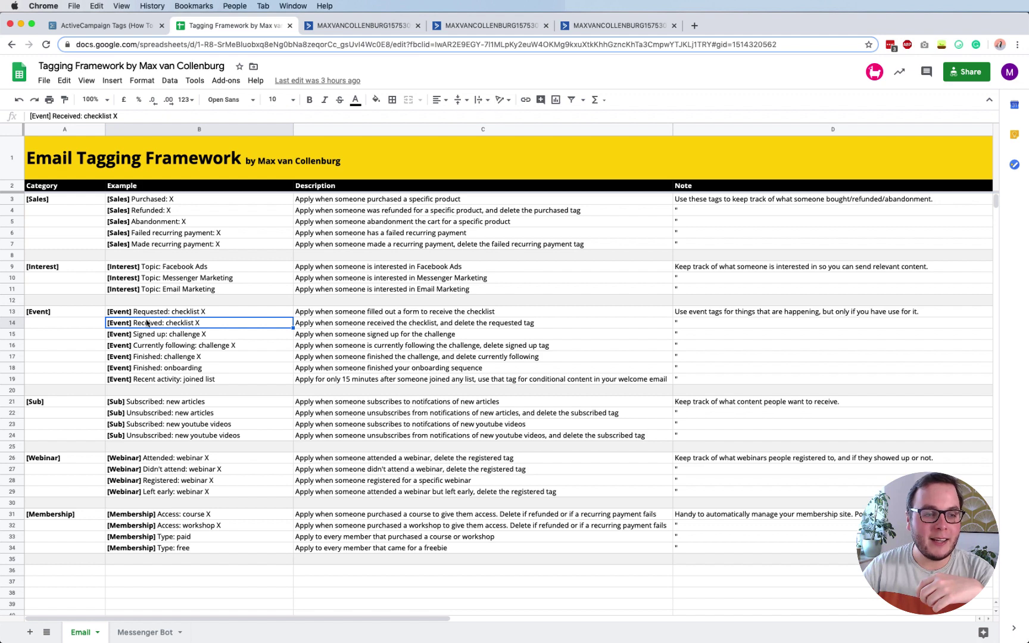
{"action": "left_click", "coordinate": [188, 338]}
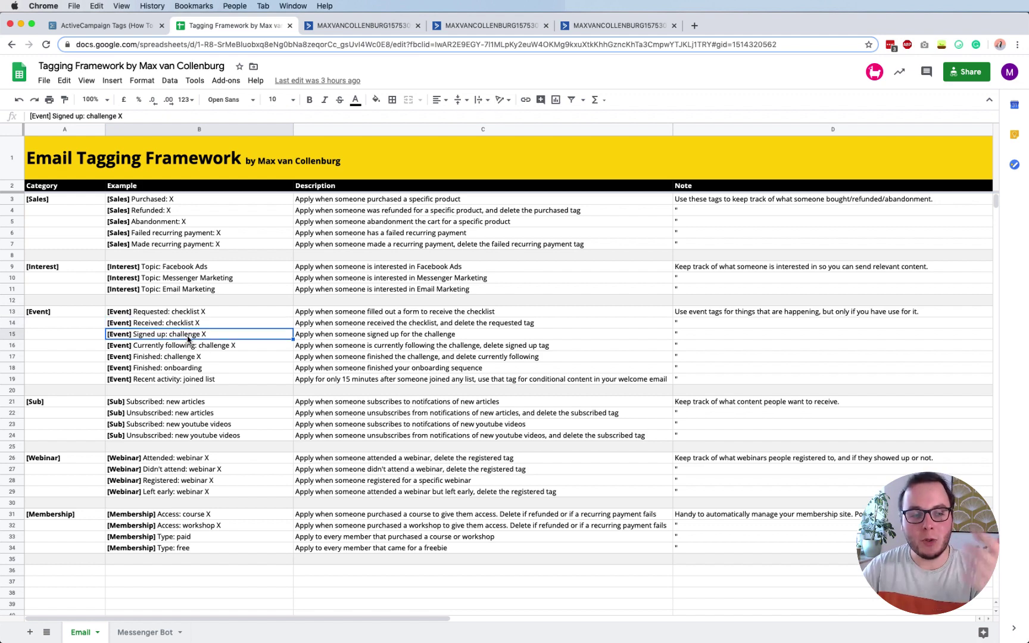
{"action": "left_click", "coordinate": [153, 317]}
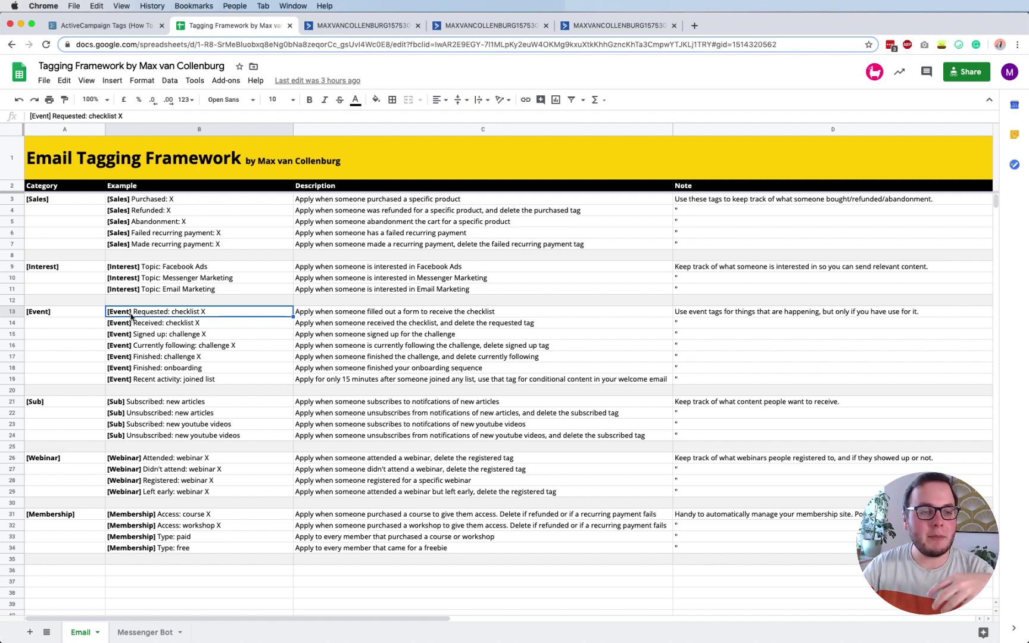
{"action": "double_click", "coordinate": [128, 312]}
{"action": "left_click_drag", "start_coordinate": [108, 311], "coordinate": [127, 312]}
{"action": "double_click", "coordinate": [144, 312]}
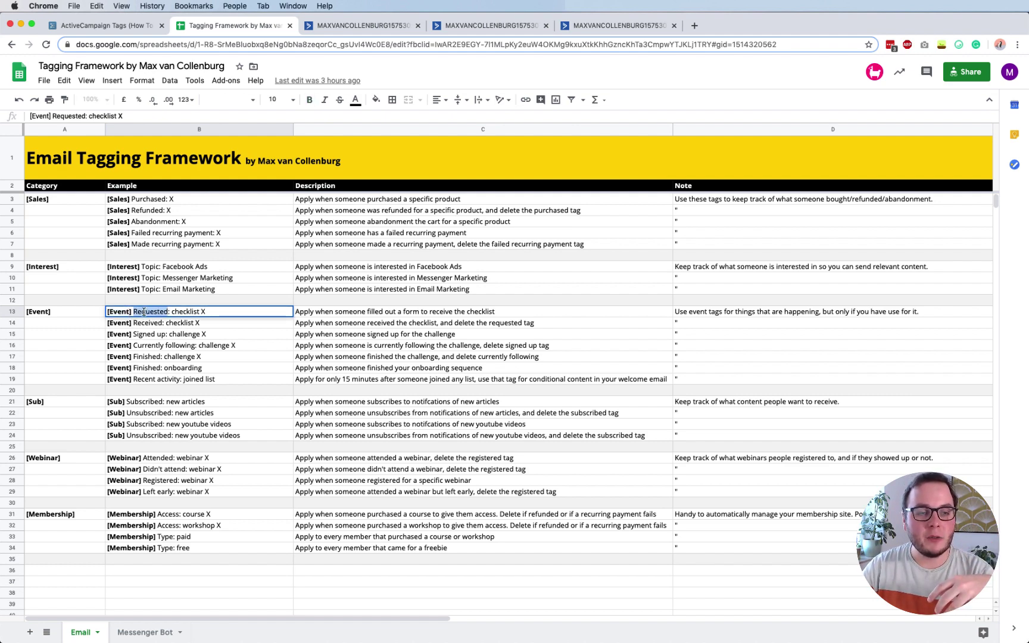
{"action": "double_click", "coordinate": [196, 311]}
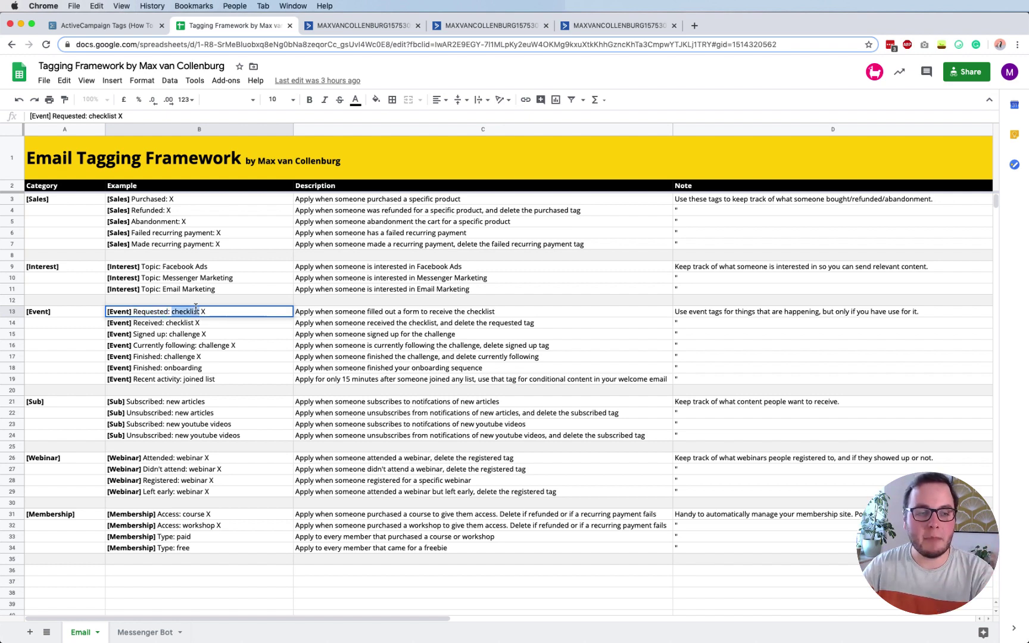
{"action": "left_click", "coordinate": [142, 325]}
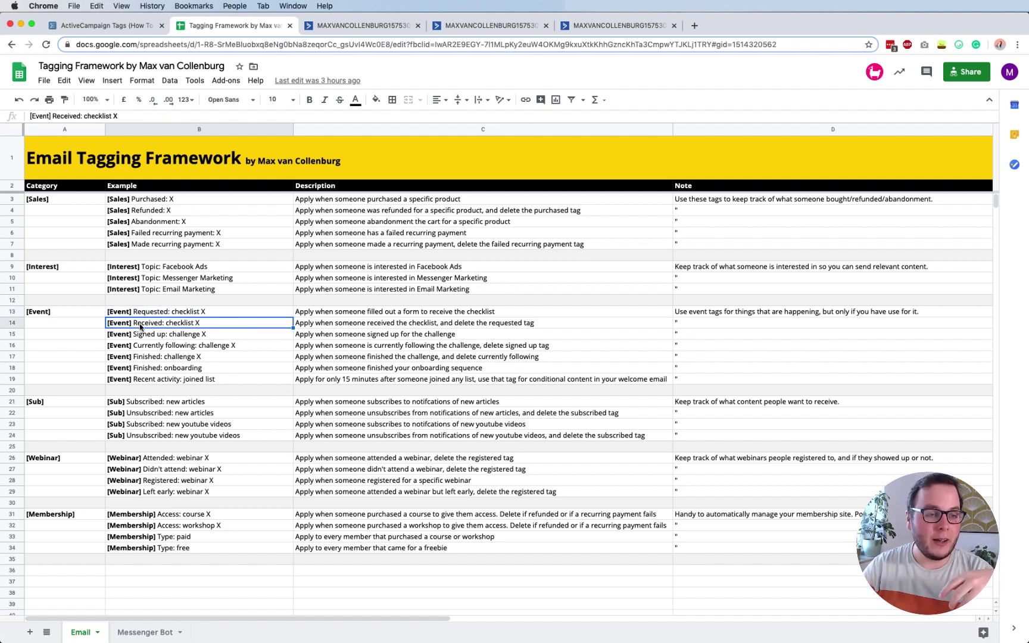
{"action": "double_click", "coordinate": [142, 326]}
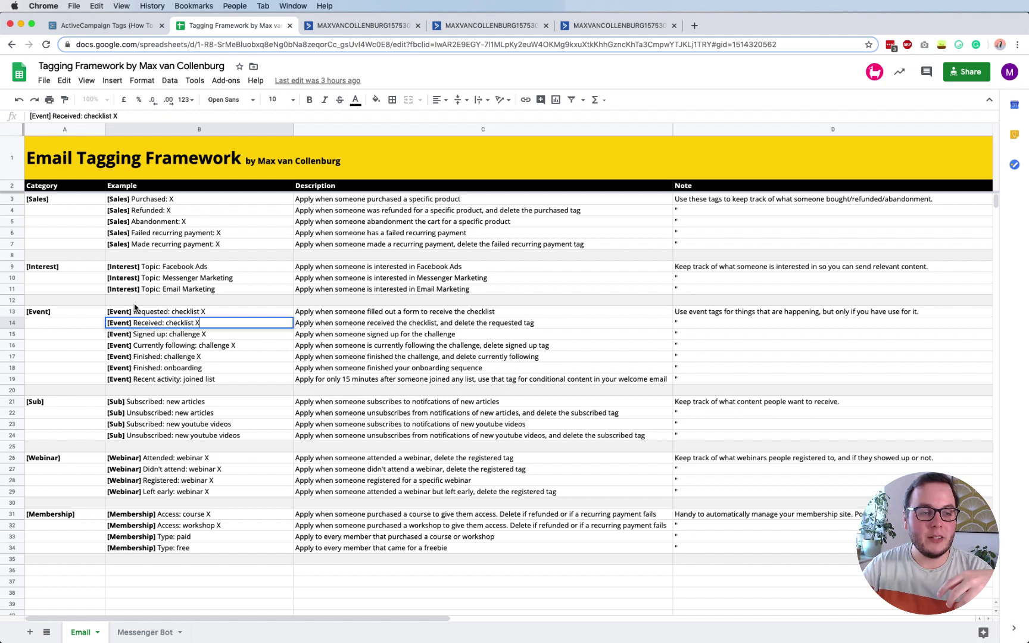
{"action": "left_click", "coordinate": [139, 314]}
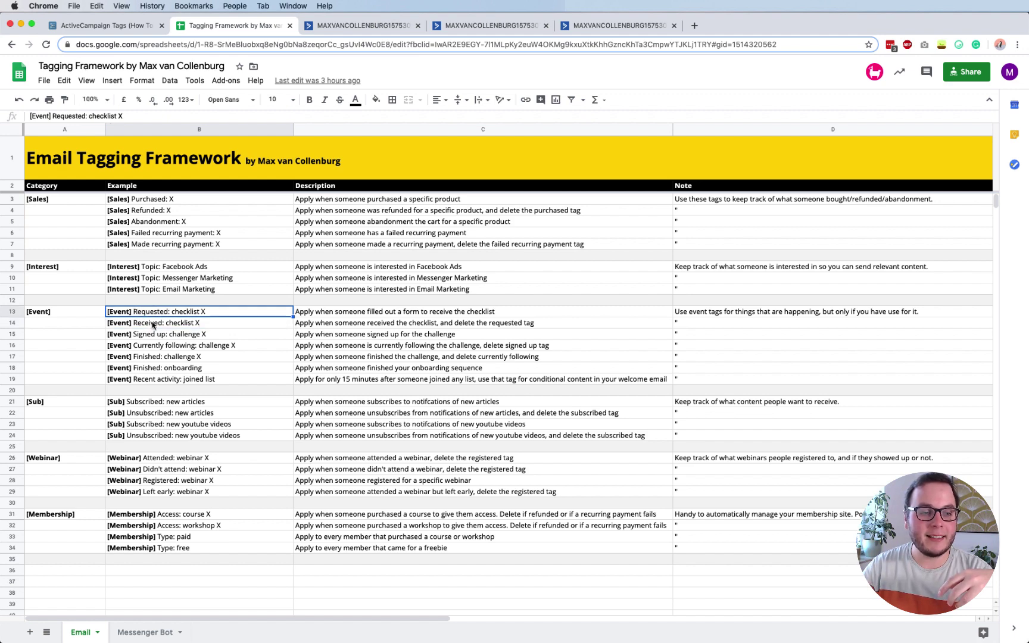
{"action": "left_click", "coordinate": [153, 325]}
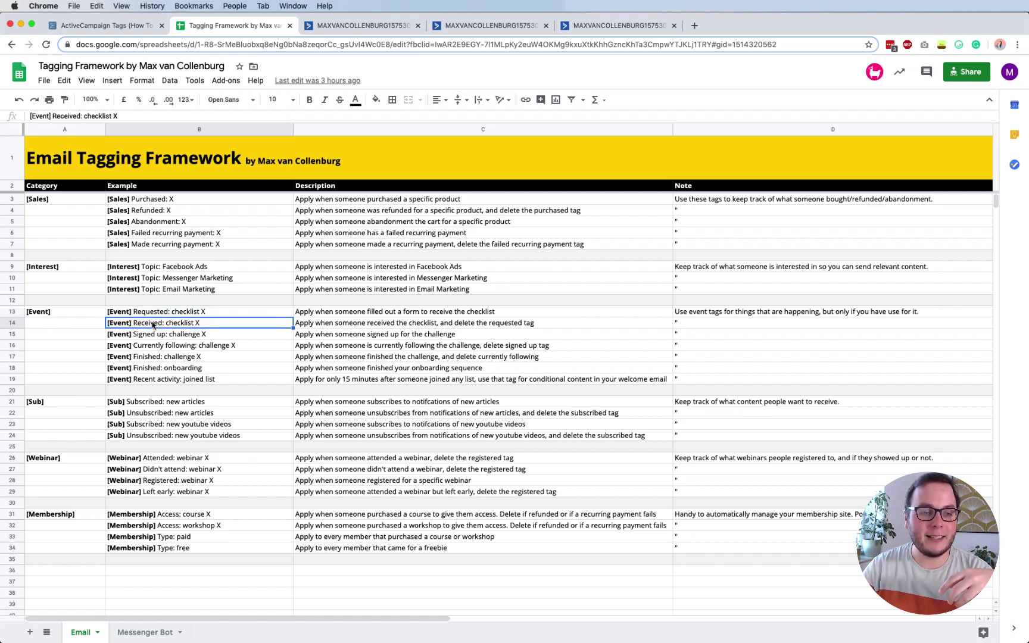
{"action": "left_click", "coordinate": [183, 313]}
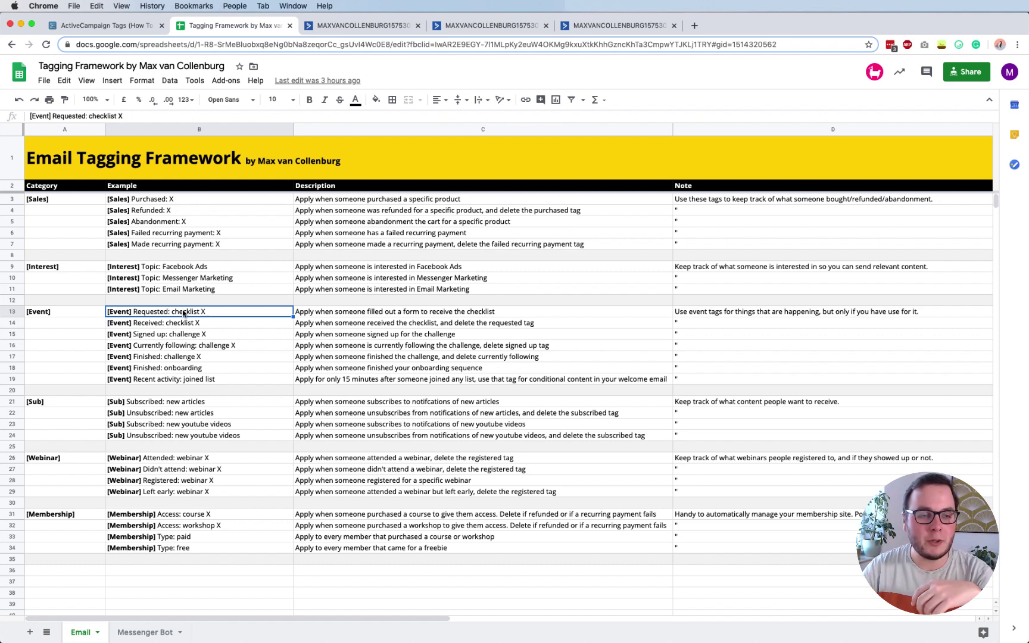
- Leave the example rows and return to the Workflowy 'ActiveCampaign Tags' outline
{"action": "left_click", "coordinate": [242, 506]}
{"action": "left_click", "coordinate": [255, 554]}
{"action": "left_click", "coordinate": [315, 576]}
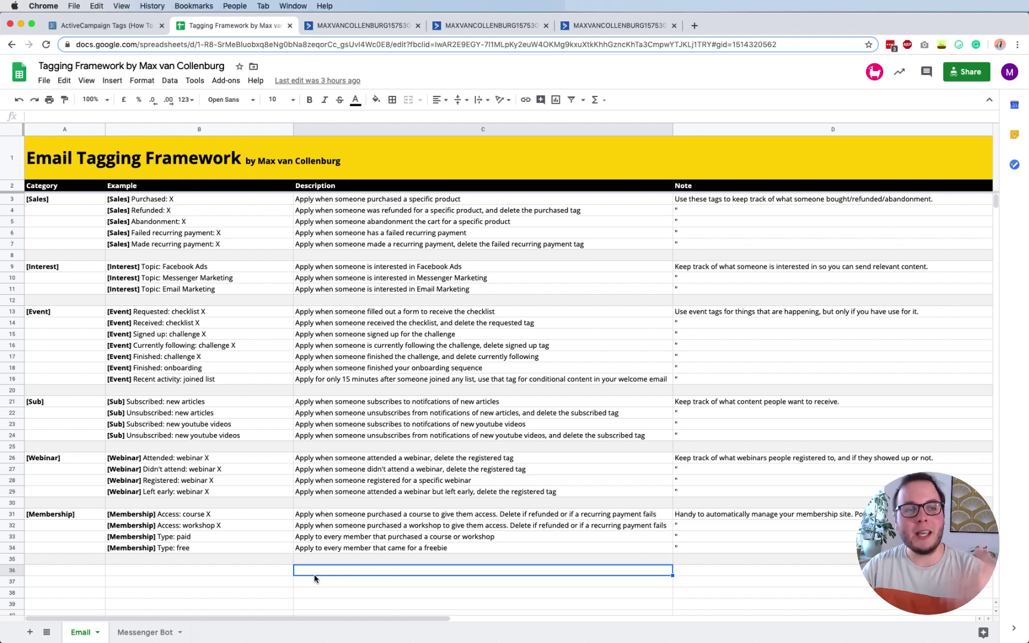
{"action": "left_click", "coordinate": [127, 29]}
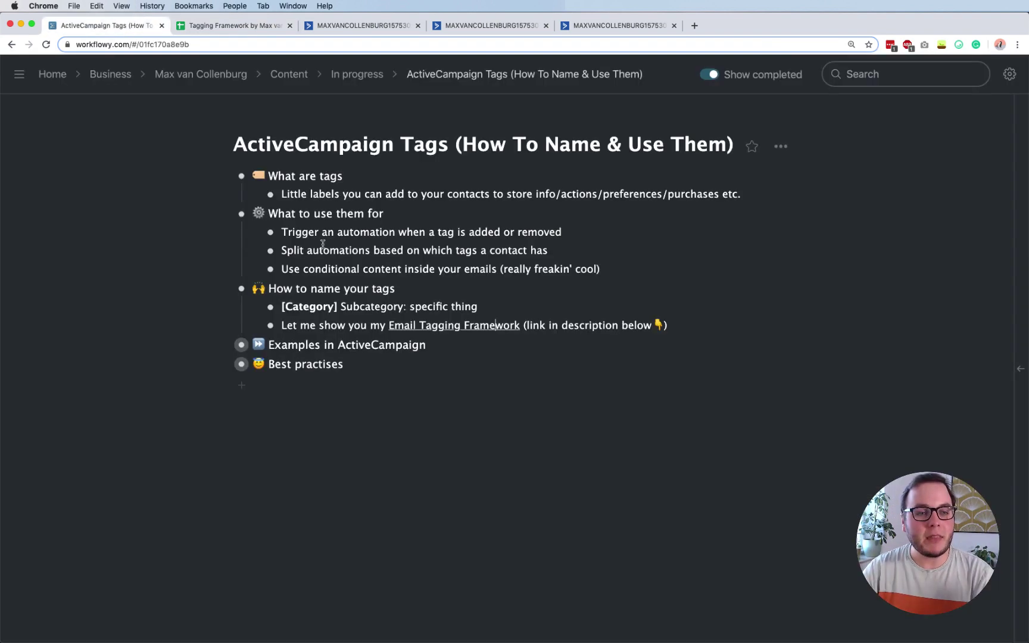
- Highlight the '[Category] Subcategory: specific thing' naming pattern line again
{"action": "triple_click", "coordinate": [372, 305]}
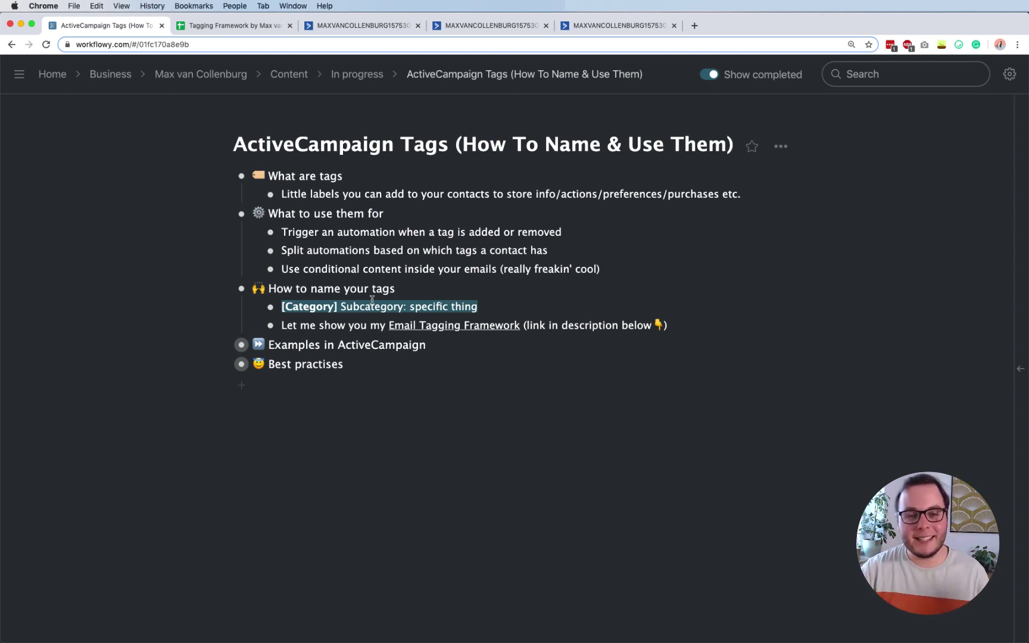
{"action": "left_click", "coordinate": [371, 302]}
{"action": "triple_click", "coordinate": [372, 303]}
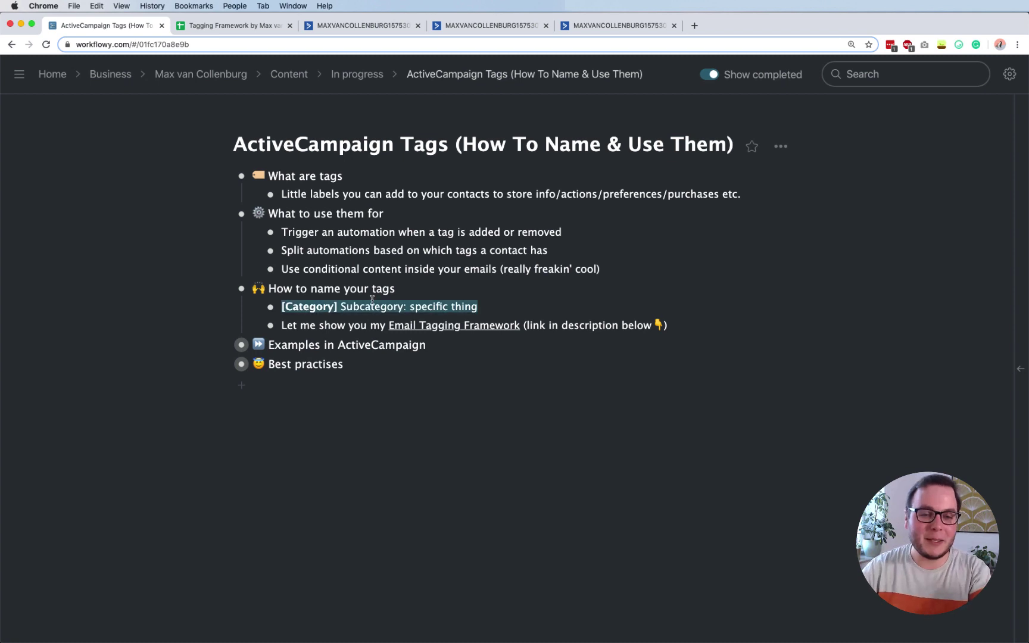
{"action": "left_click", "coordinate": [334, 337]}
- Expand 'Examples in ActiveCampaign', highlight its form, automation and split examples, then go to ActiveCampaign
{"action": "left_click", "coordinate": [224, 342]}
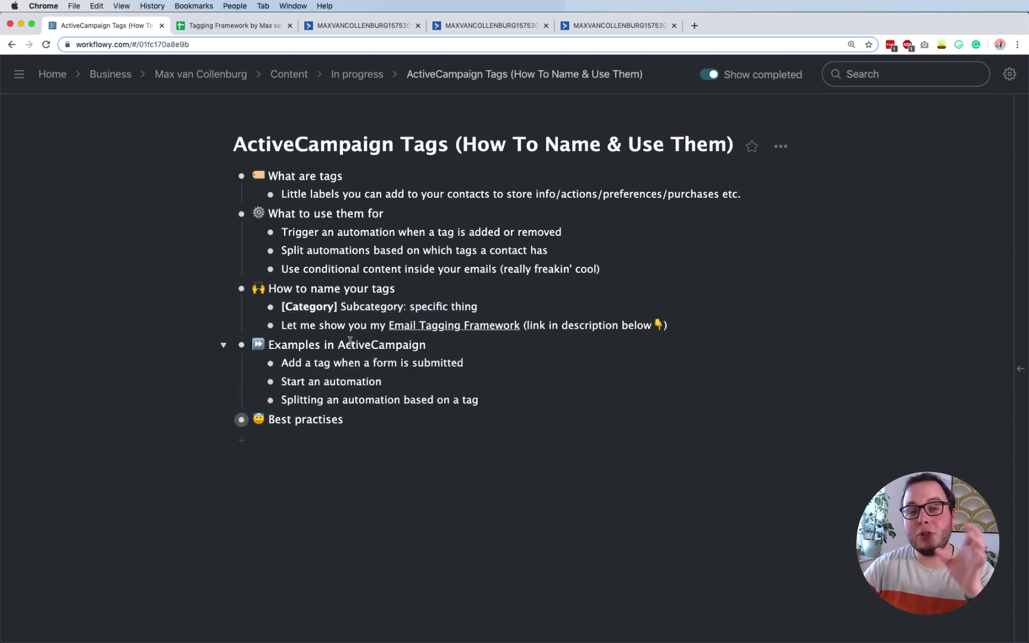
{"action": "triple_click", "coordinate": [303, 362]}
{"action": "left_click", "coordinate": [325, 363]}
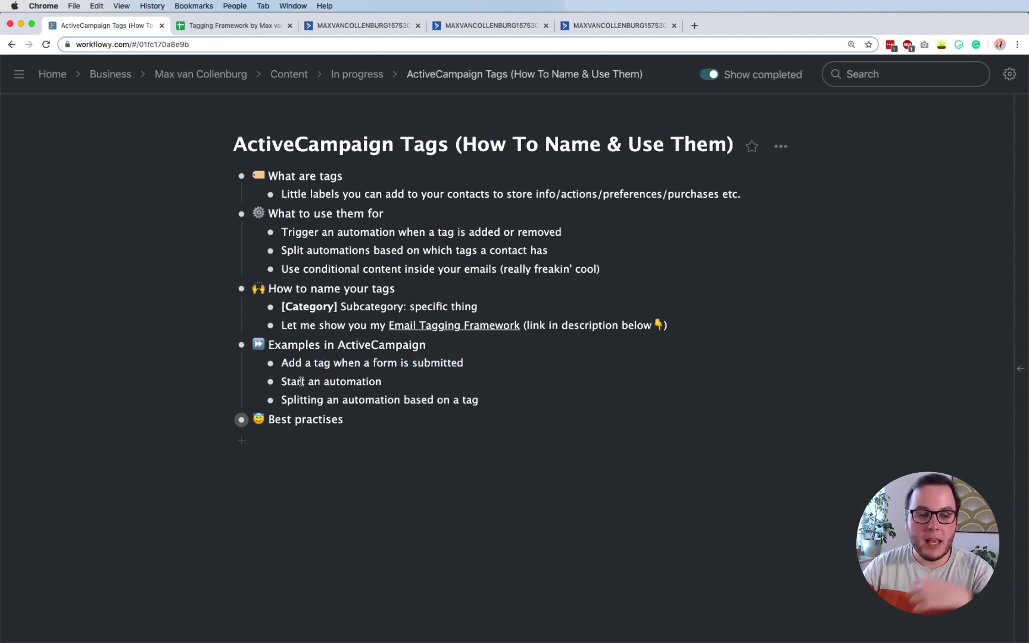
{"action": "left_click_drag", "start_coordinate": [282, 381], "coordinate": [385, 376]}
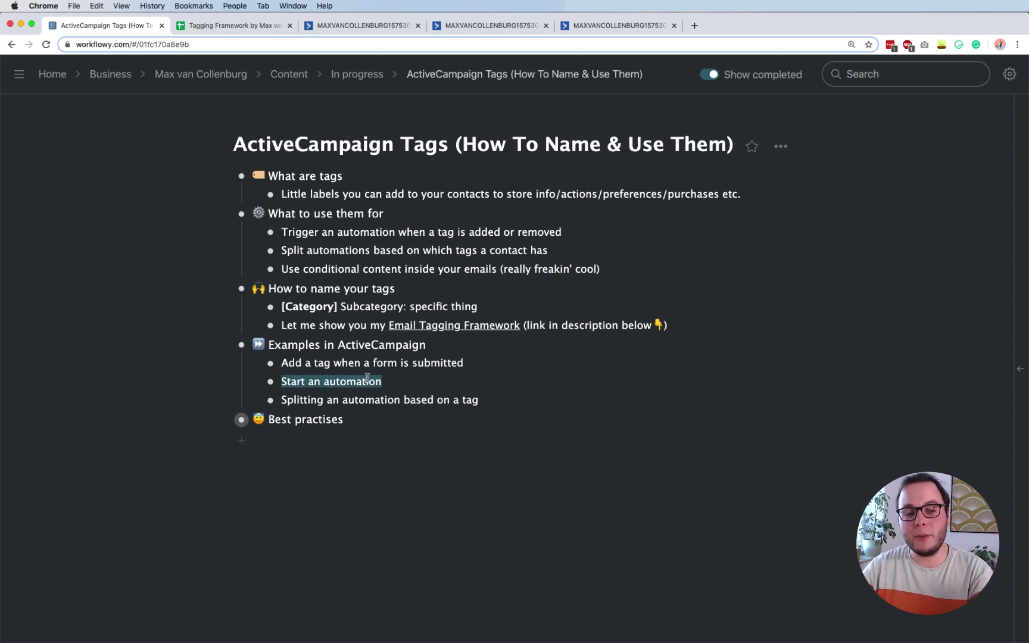
{"action": "left_click", "coordinate": [367, 379]}
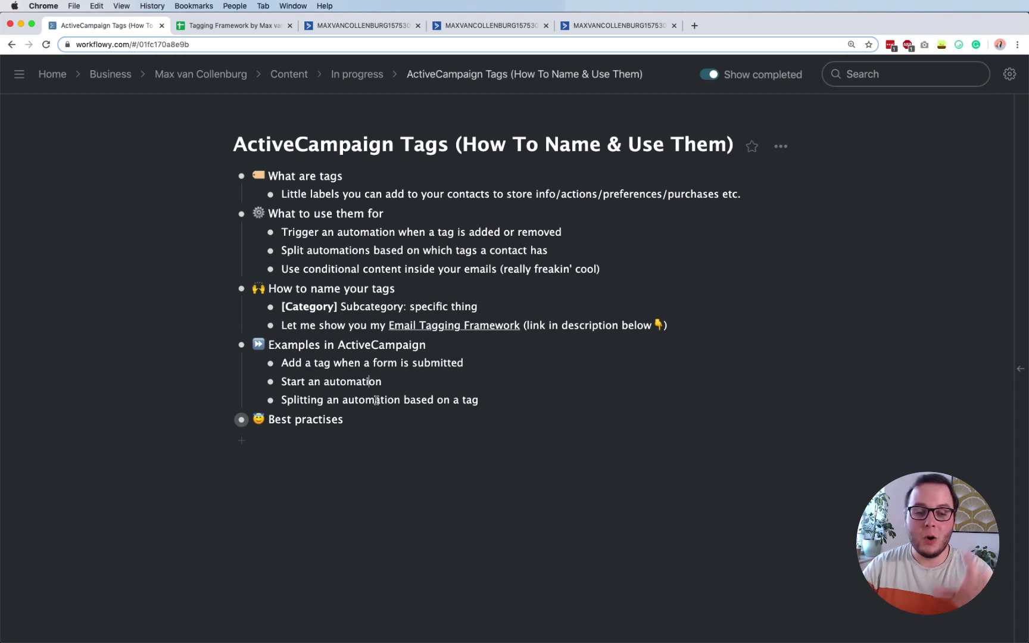
{"action": "left_click", "coordinate": [488, 400]}
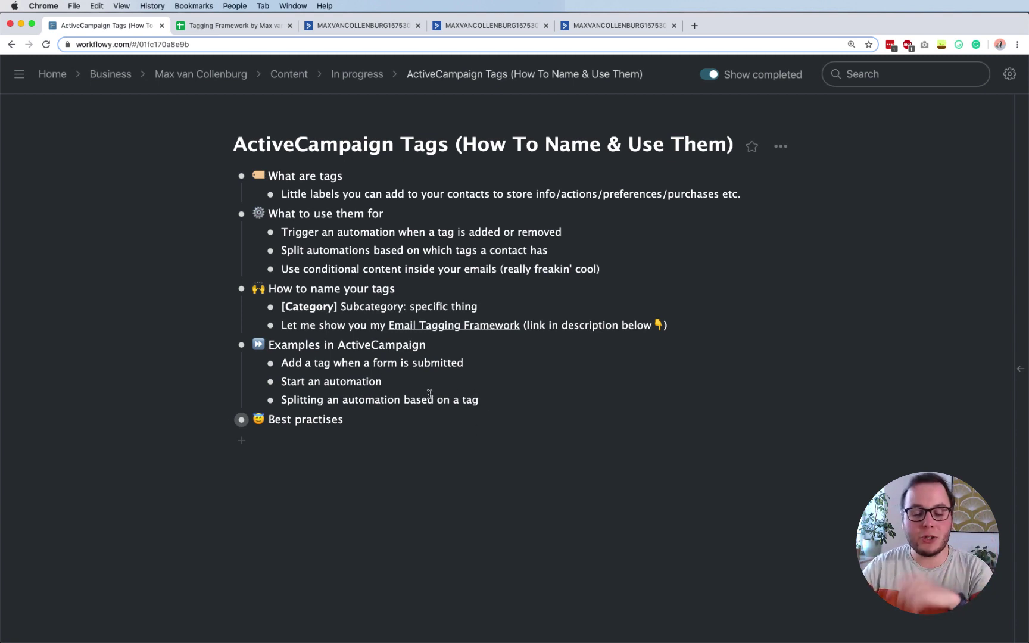
{"action": "double_click", "coordinate": [347, 363]}
{"action": "triple_click", "coordinate": [313, 364]}
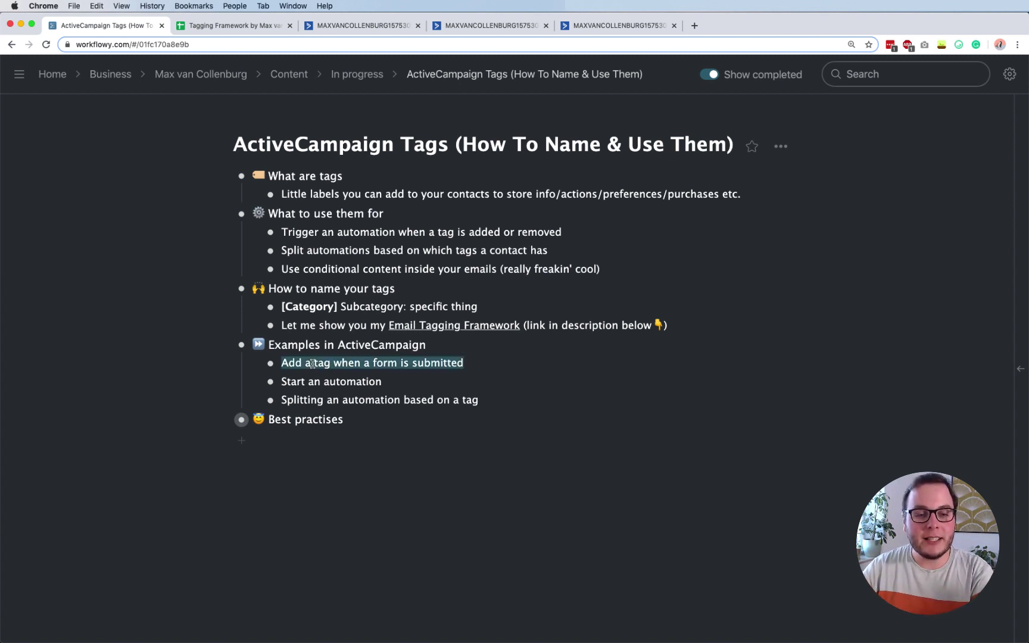
{"action": "left_click", "coordinate": [342, 26]}
- Open the 'Get cheat sheet' form from Forms and show its submit Options settings
{"action": "left_click", "coordinate": [17, 182]}
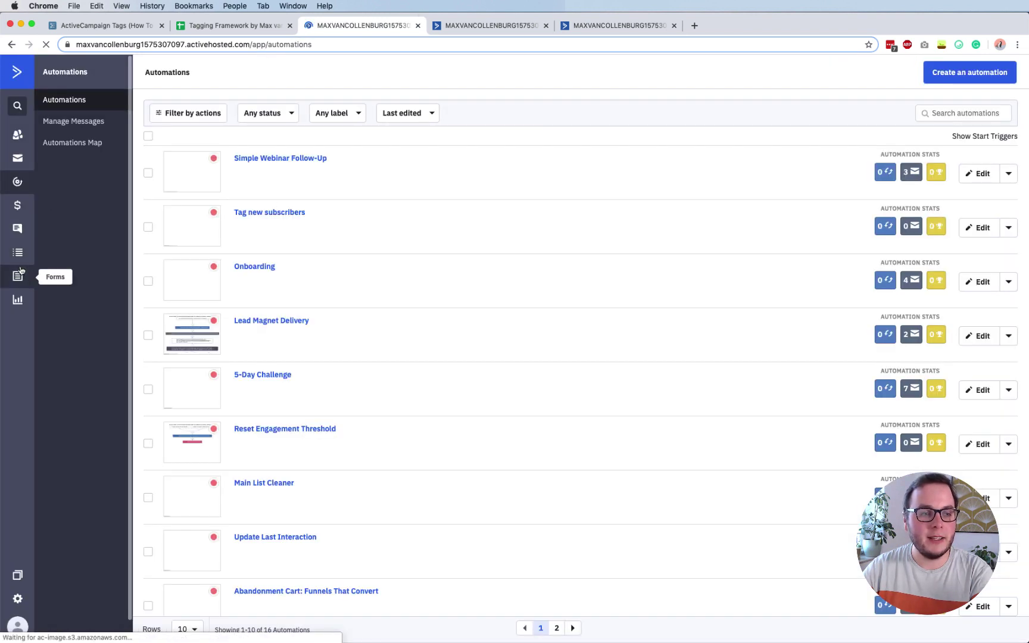
{"action": "left_click", "coordinate": [20, 270]}
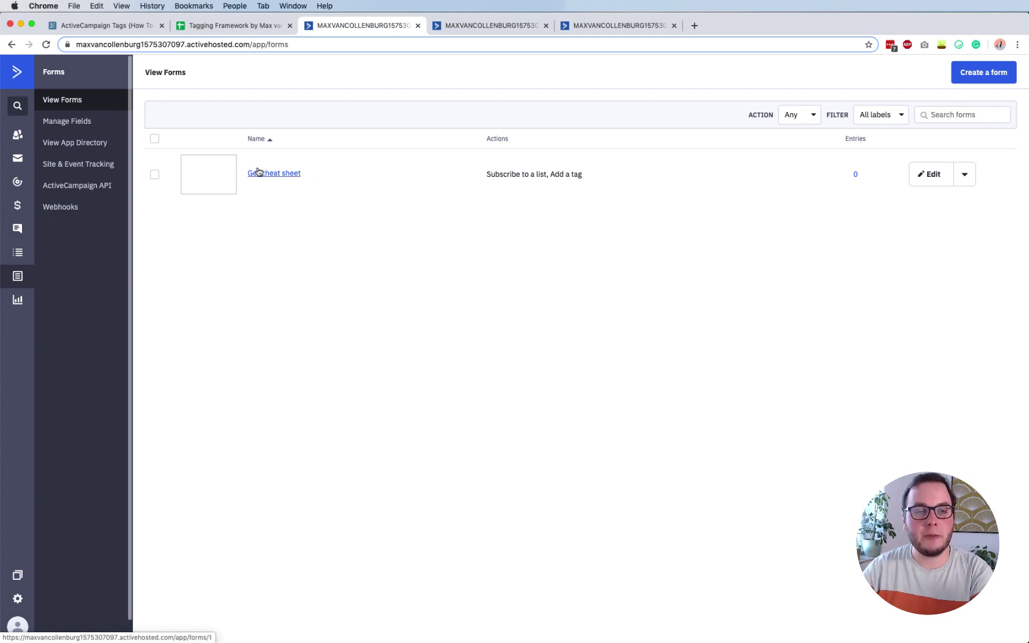
{"action": "left_click", "coordinate": [938, 176]}
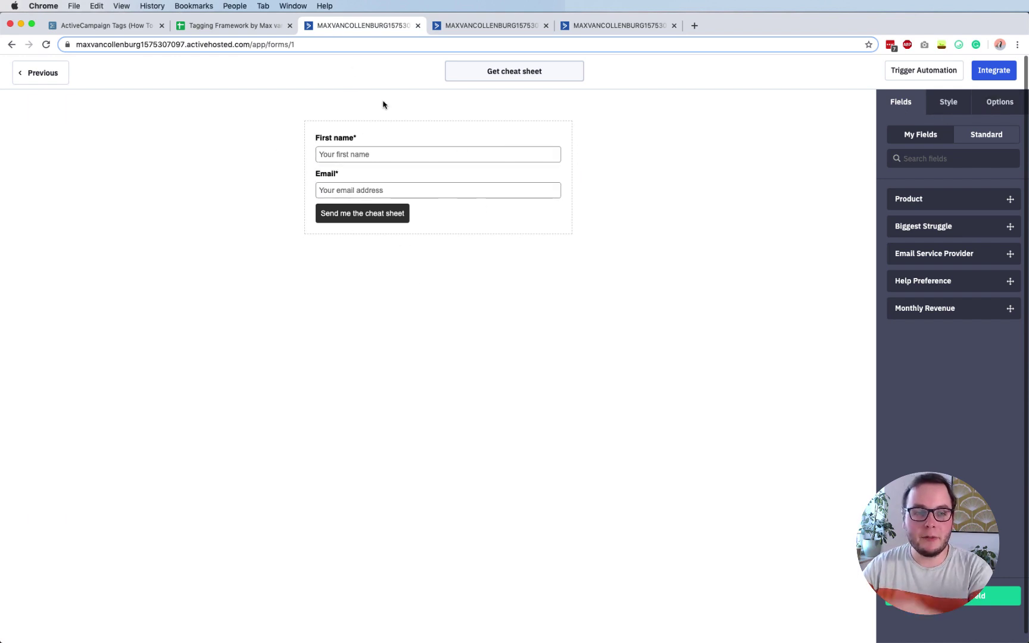
{"action": "left_click", "coordinate": [1010, 114]}
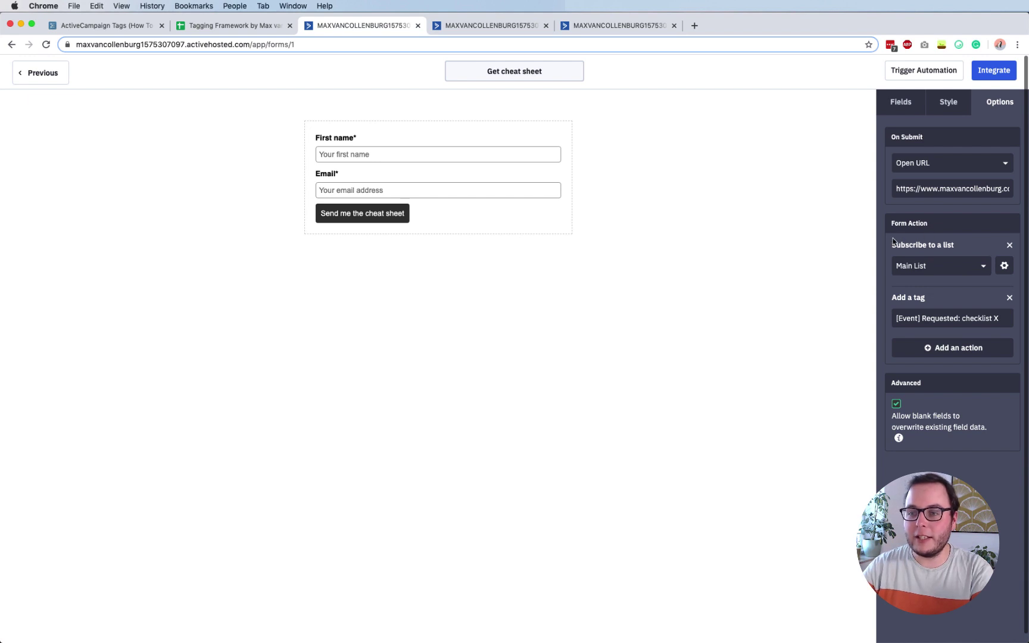
- Keep Main List as the subscription list and remove the existing Add a tag action
{"action": "left_click", "coordinate": [920, 266]}
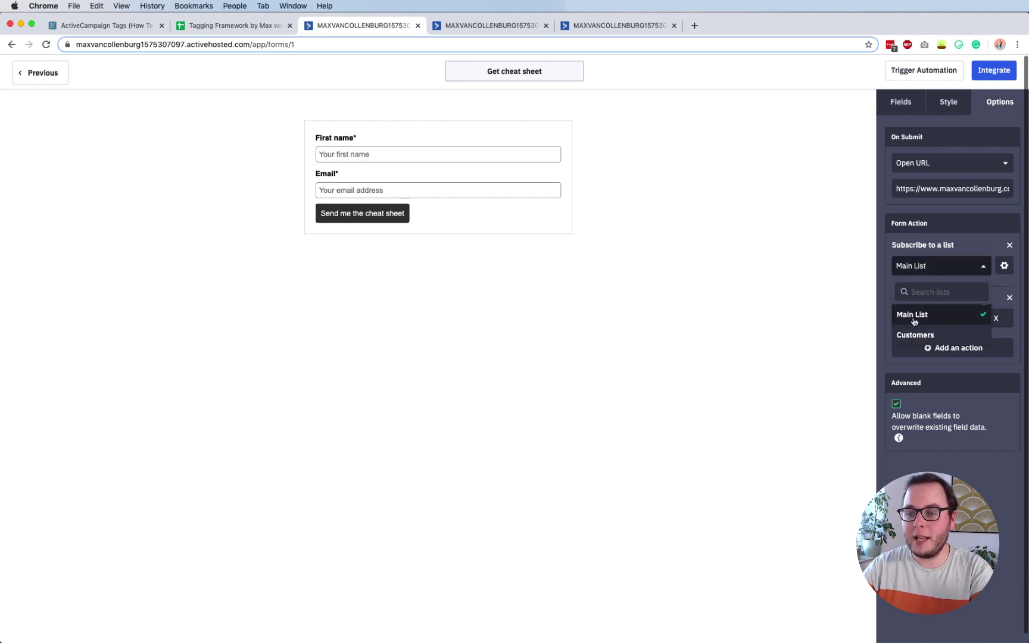
{"action": "left_click", "coordinate": [920, 317]}
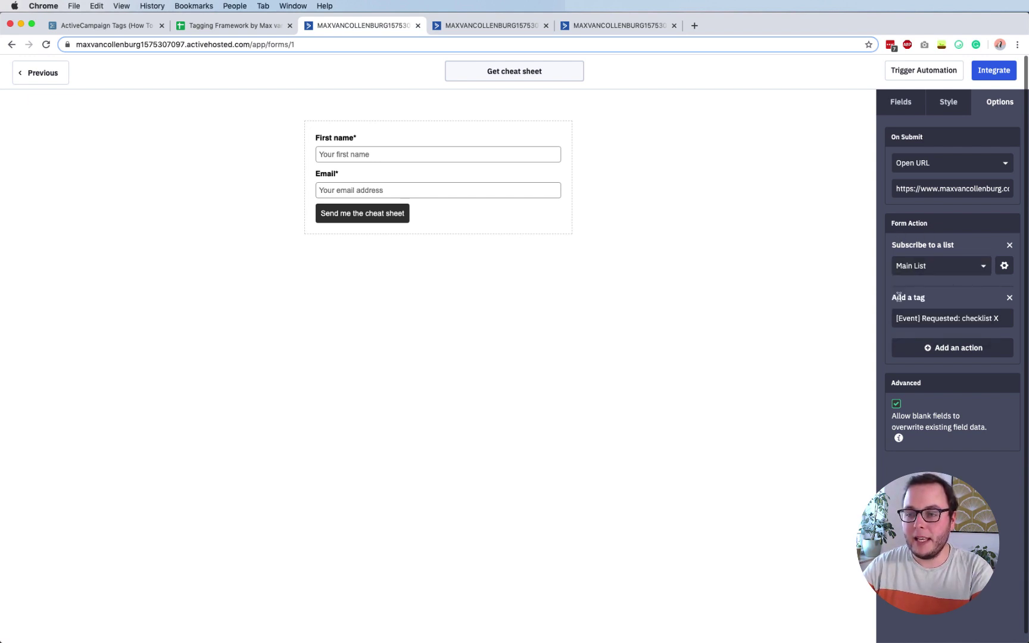
{"action": "left_click", "coordinate": [1011, 298]}
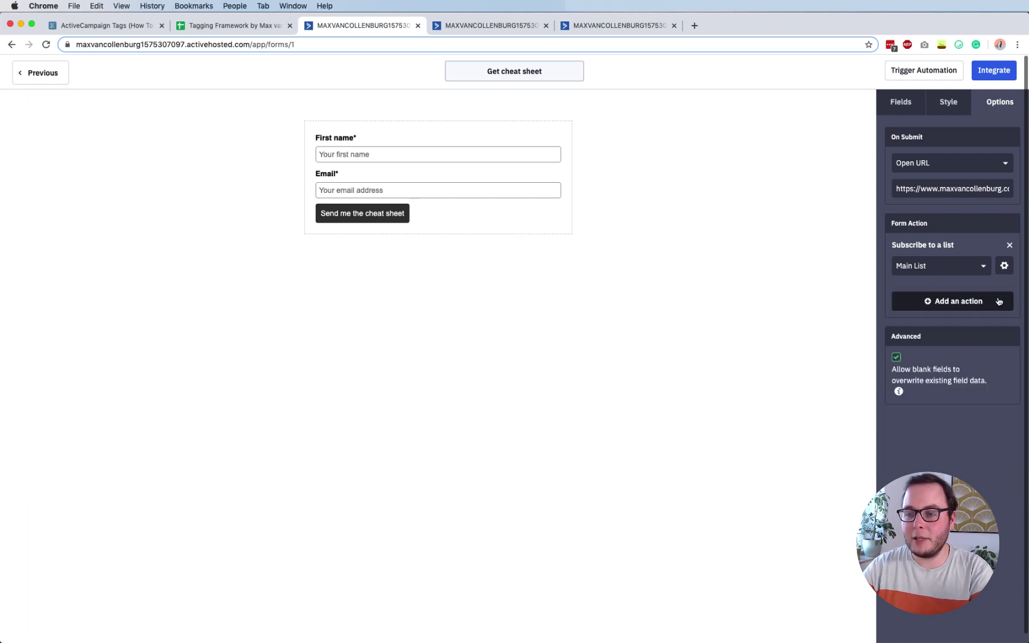
- Add an 'Add a tag' action with '[Event] Requested: checklist x', then save and exit the form
{"action": "left_click", "coordinate": [943, 305]}
{"action": "left_click", "coordinate": [431, 156]}
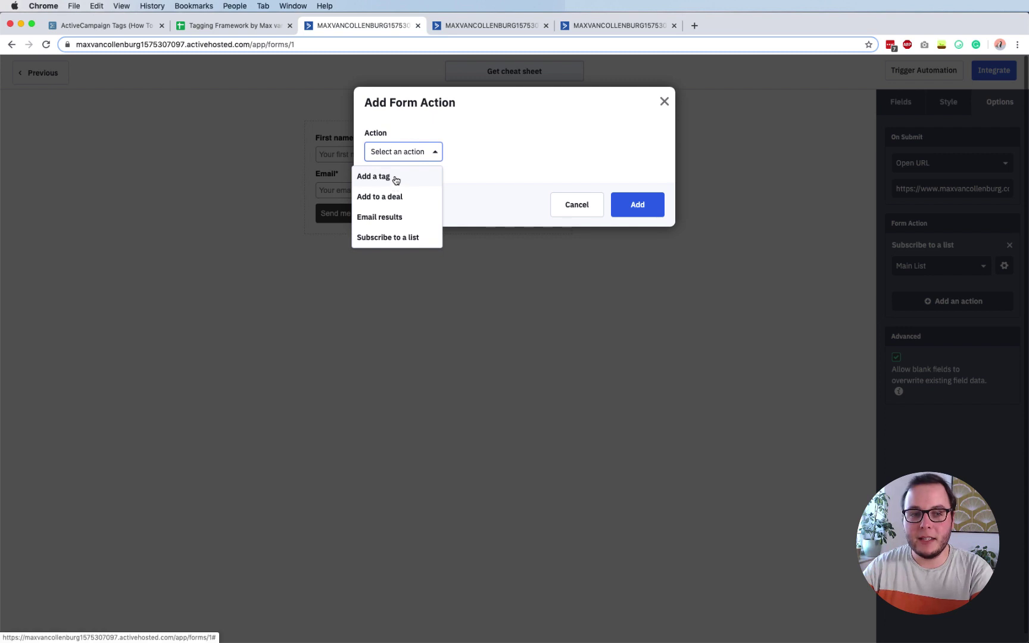
{"action": "left_click", "coordinate": [395, 179]}
{"action": "left_click", "coordinate": [412, 204]}
{"action": "type", "text": "[Event] Requested: checklist x"}
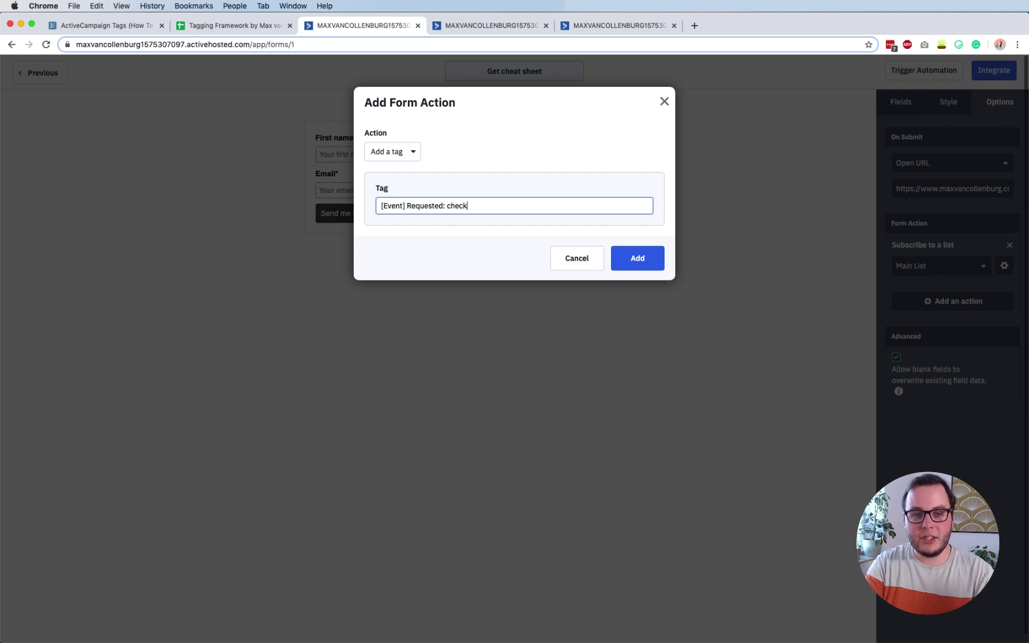
{"action": "left_click", "coordinate": [633, 251]}
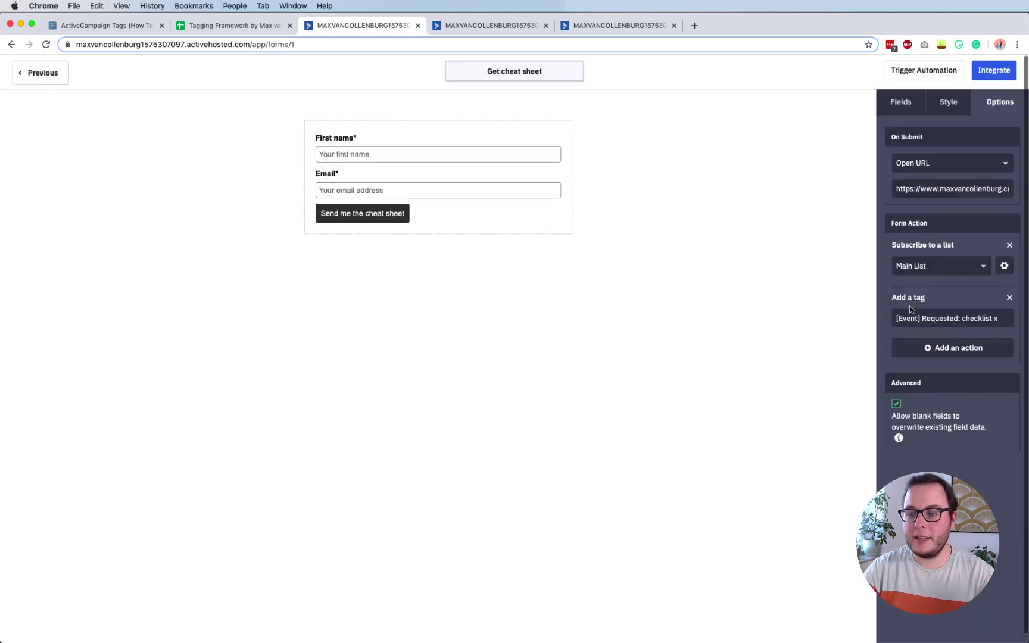
{"action": "left_click", "coordinate": [987, 70]}
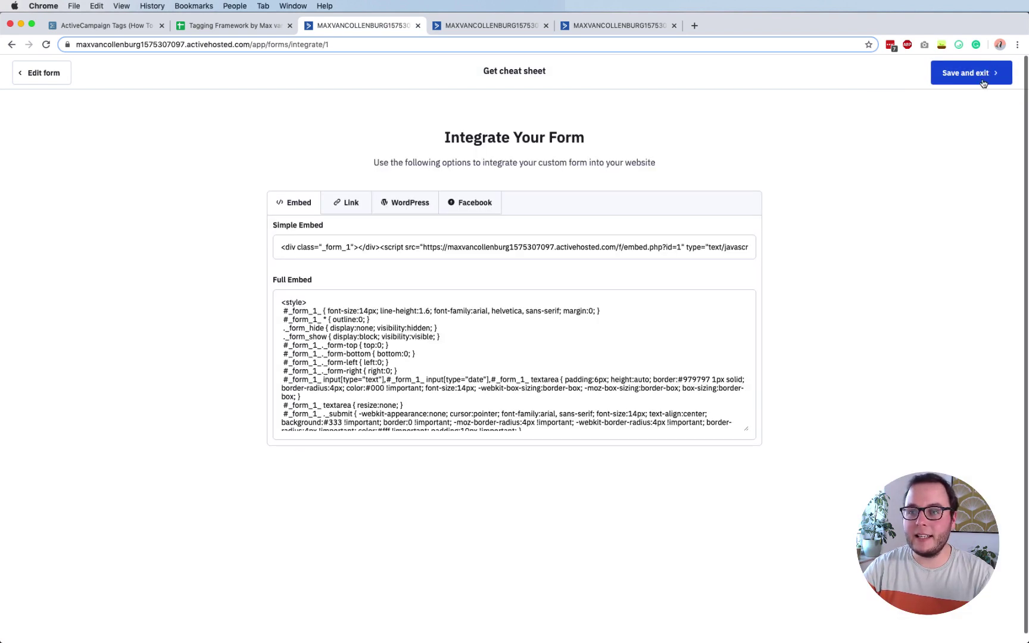
{"action": "left_click", "coordinate": [983, 83]}
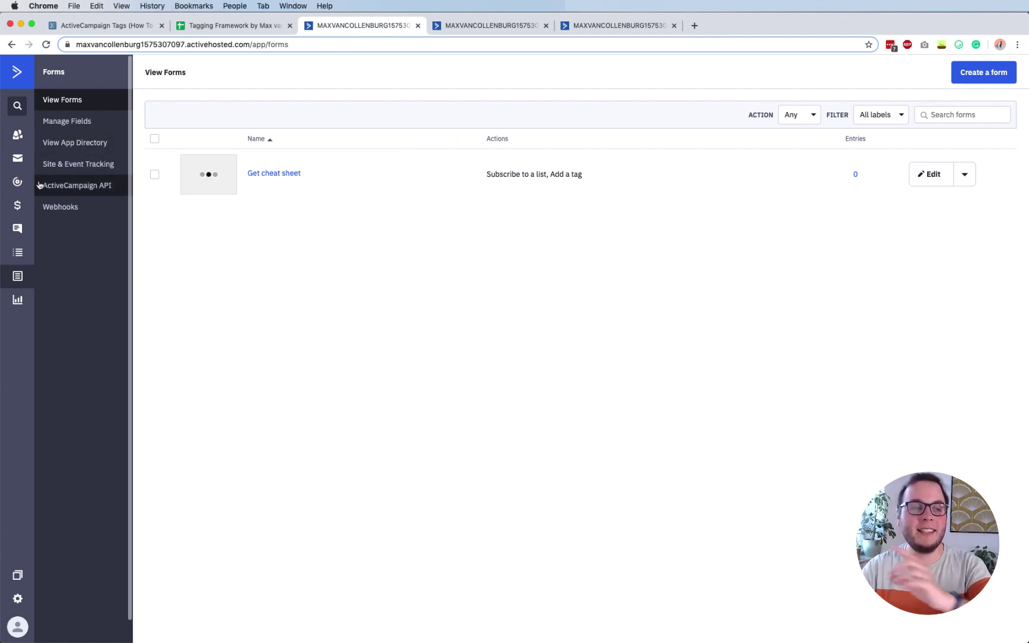
- Open the Lead Magnet Delivery automation from Automations and begin adding another start trigger
{"action": "left_click", "coordinate": [18, 182]}
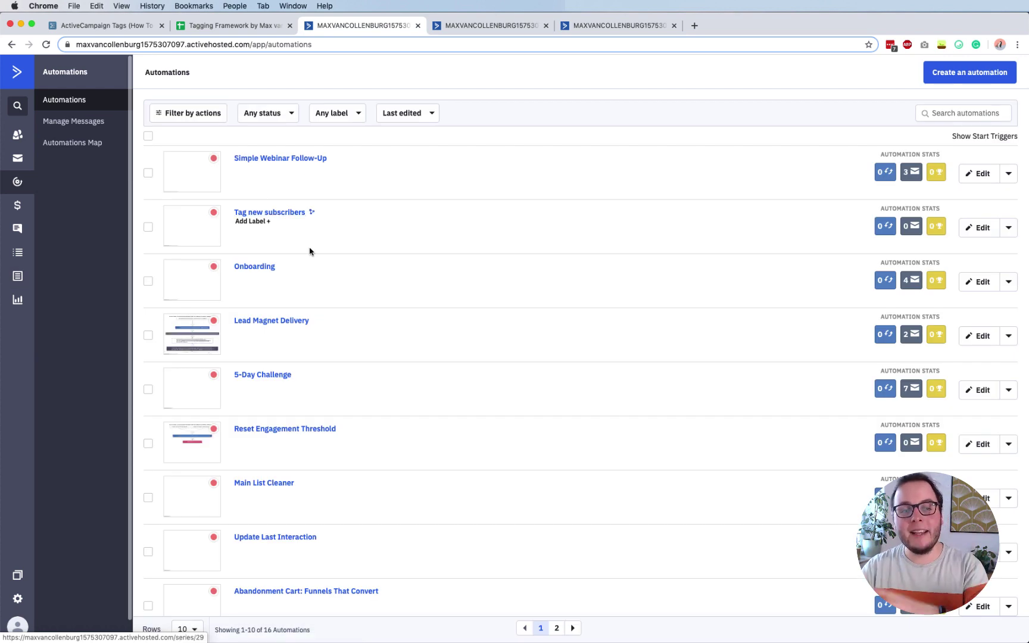
{"action": "left_click", "coordinate": [282, 323]}
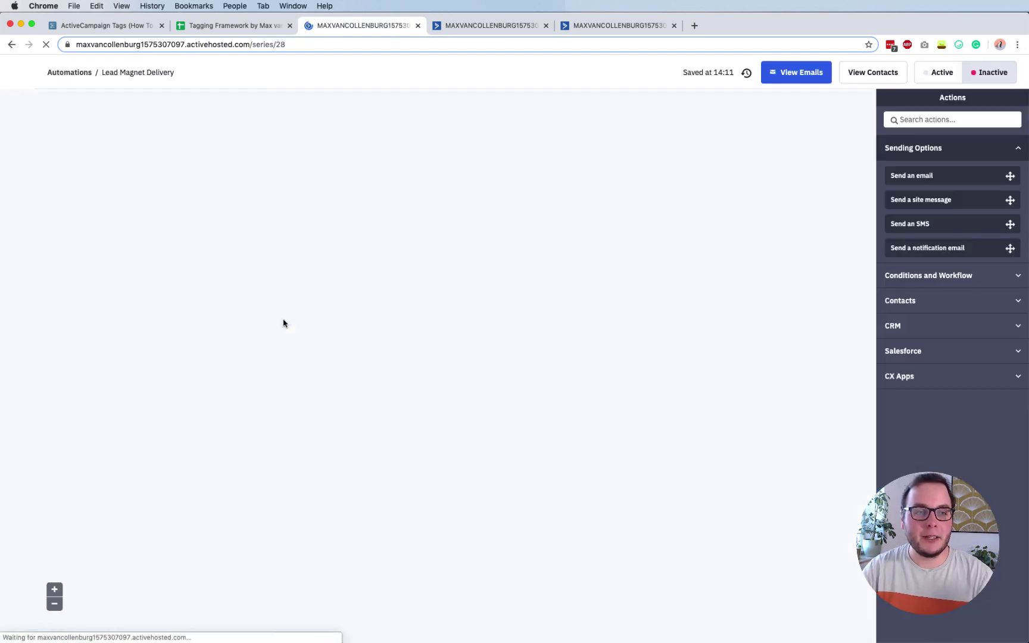
{"action": "scroll", "coordinate": [728, 308], "scroll_direction": "down", "scroll_amount": 5}
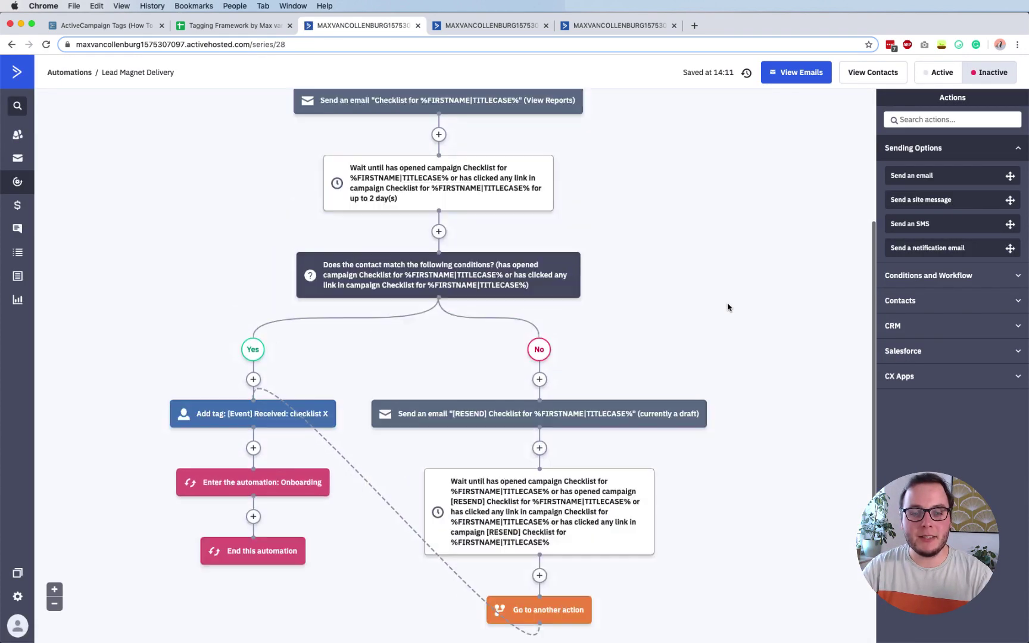
{"action": "scroll", "coordinate": [728, 307], "scroll_direction": "up", "scroll_amount": 4}
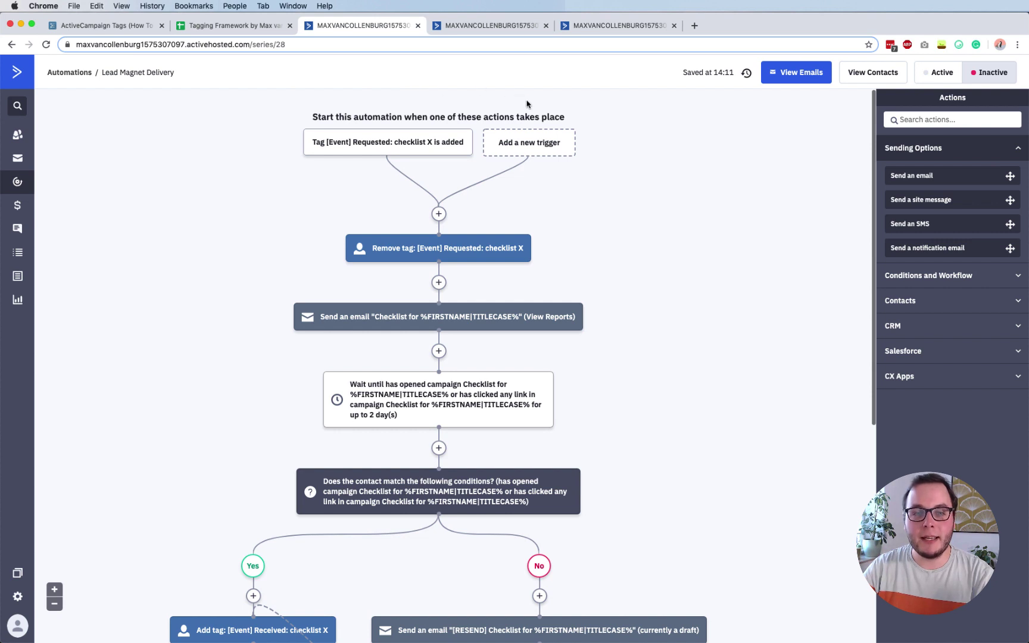
{"action": "mouse_move", "coordinate": [350, 148]}
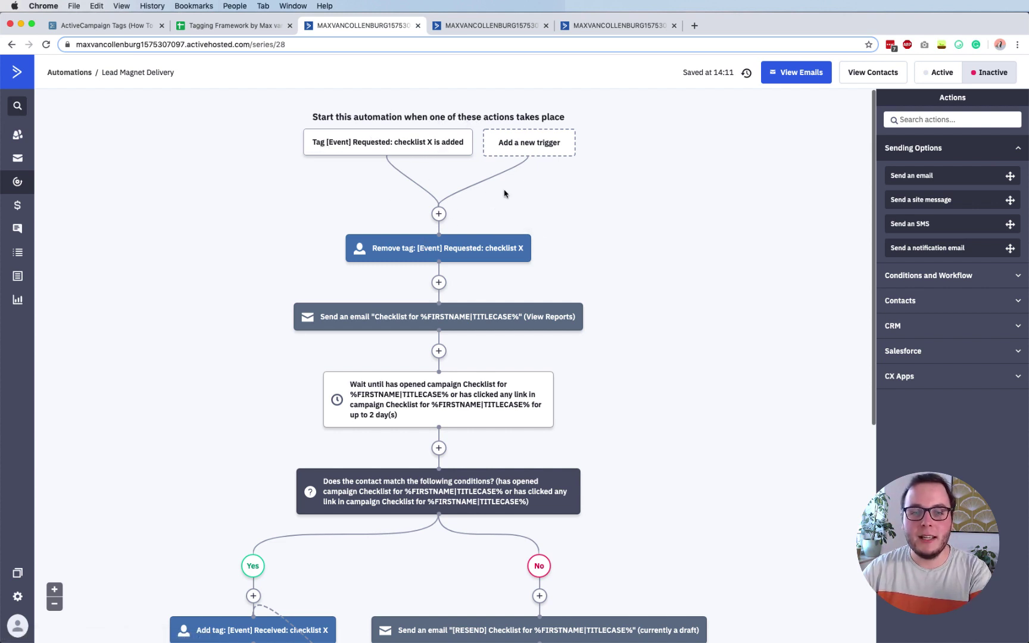
{"action": "left_click", "coordinate": [527, 143]}
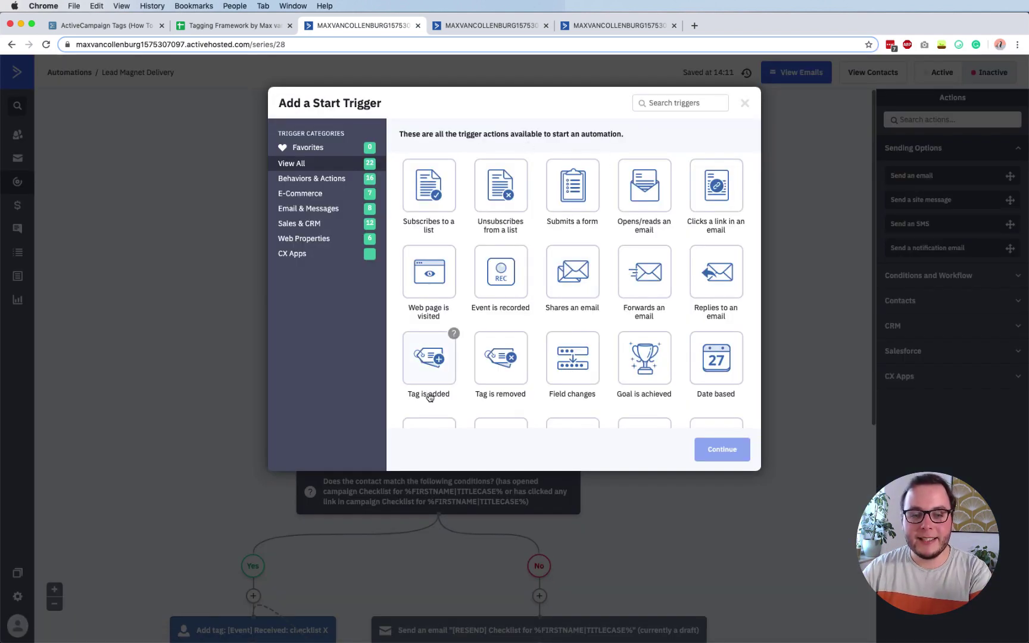
- Dismiss the start trigger list without adding a trigger, returning to the Lead Magnet Delivery workflow
{"action": "left_click", "coordinate": [140, 285]}
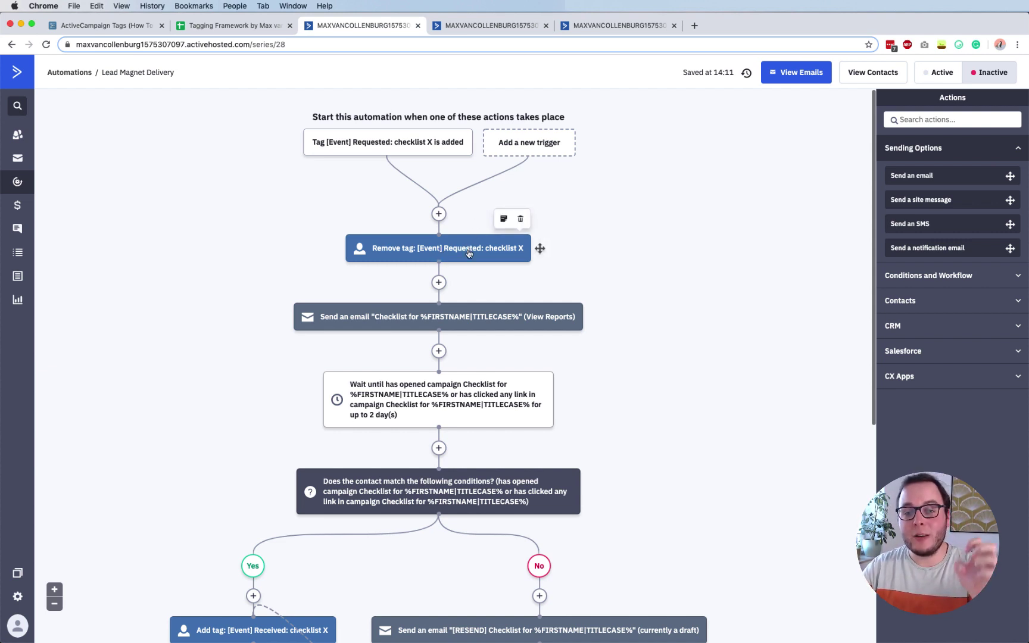
- Review the Lead Magnet Delivery workflow down to its Yes branch, then open Automations in a new tab
{"action": "scroll", "coordinate": [464, 289], "scroll_direction": "down", "scroll_amount": 2}
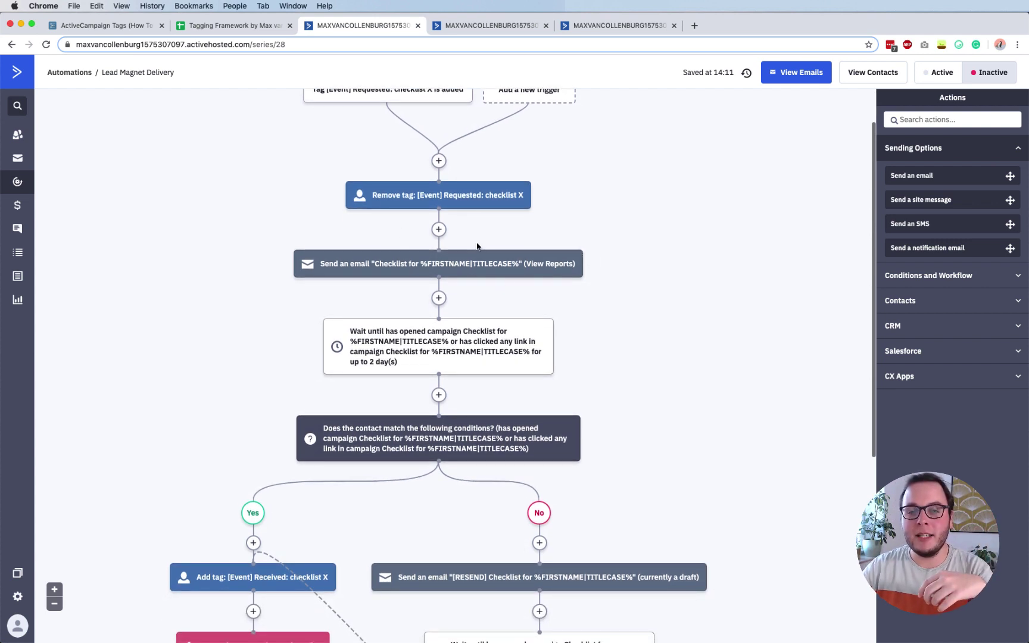
{"action": "scroll", "coordinate": [477, 246], "scroll_direction": "down", "scroll_amount": 4}
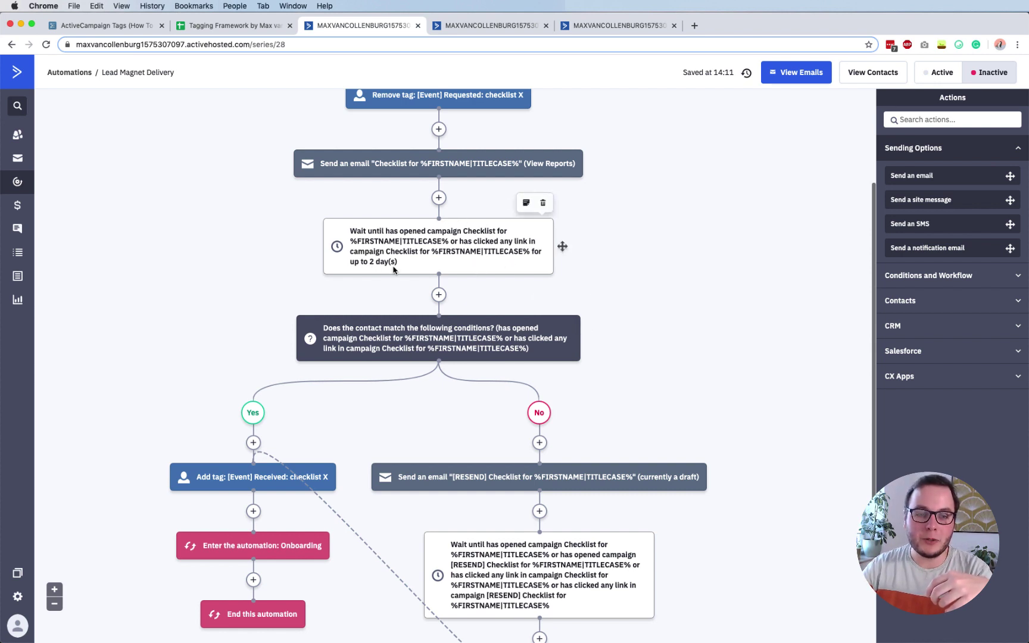
{"action": "scroll", "coordinate": [476, 349], "scroll_direction": "down", "scroll_amount": 2}
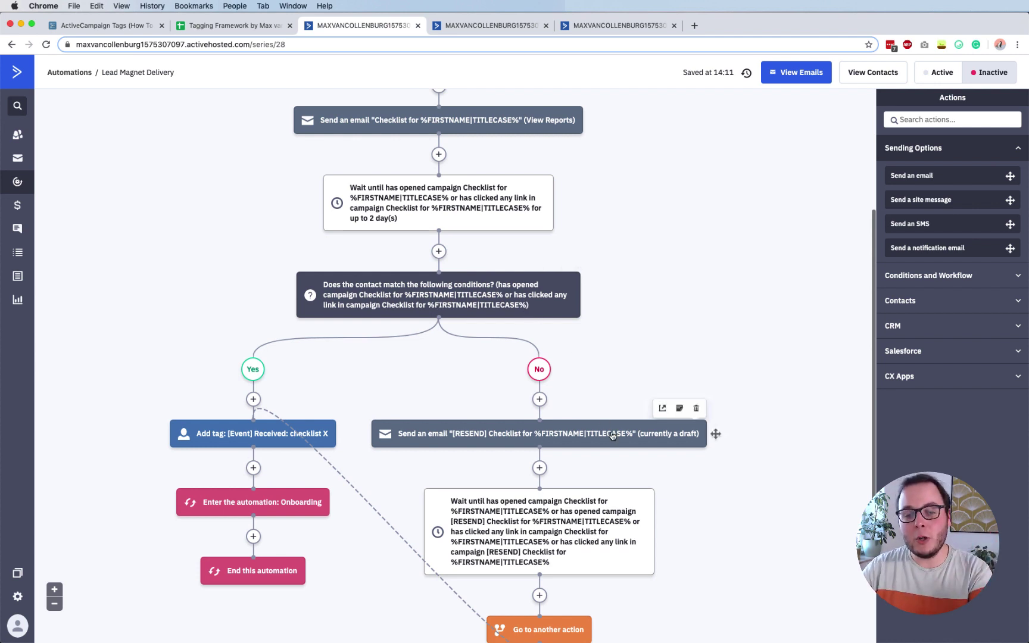
{"action": "scroll", "coordinate": [509, 317], "scroll_direction": "down", "scroll_amount": 5}
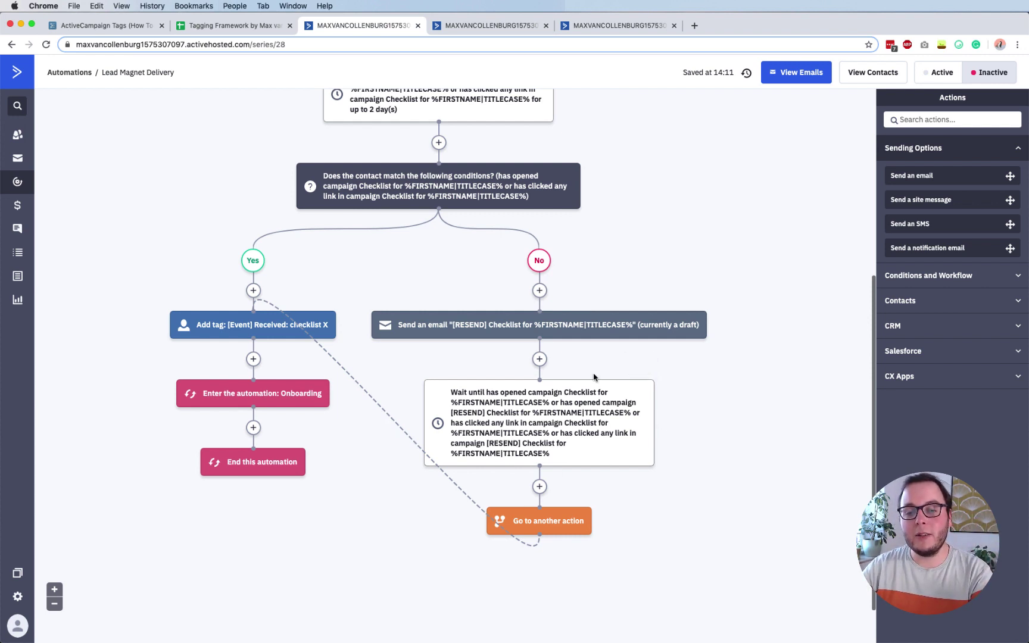
{"action": "scroll", "coordinate": [595, 370], "scroll_direction": "up", "scroll_amount": 8}
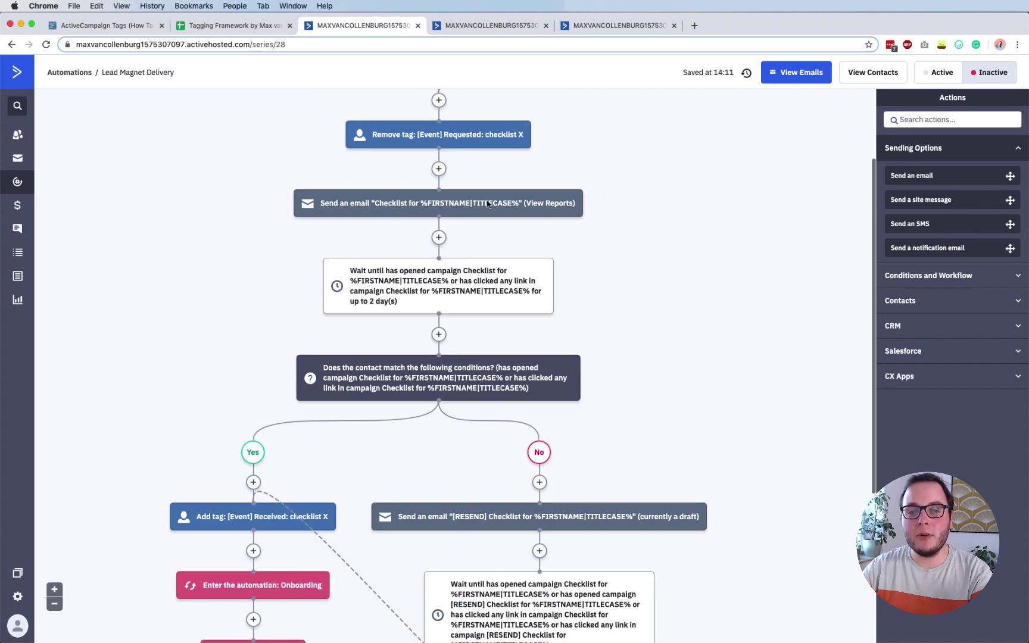
{"action": "scroll", "coordinate": [632, 264], "scroll_direction": "down", "scroll_amount": 10}
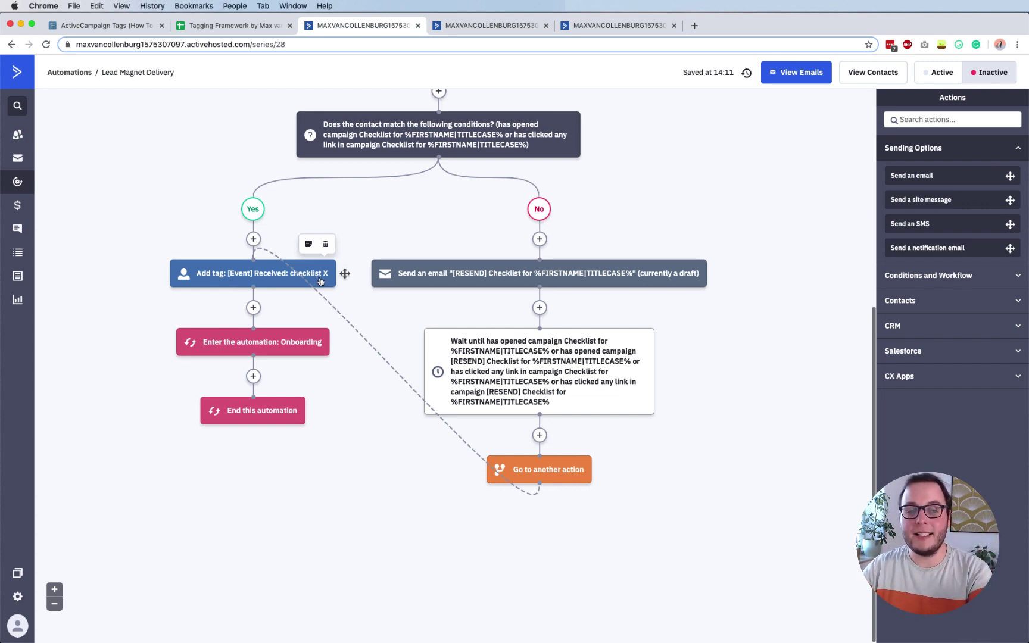
{"action": "scroll", "coordinate": [320, 281], "scroll_direction": "up", "scroll_amount": 6}
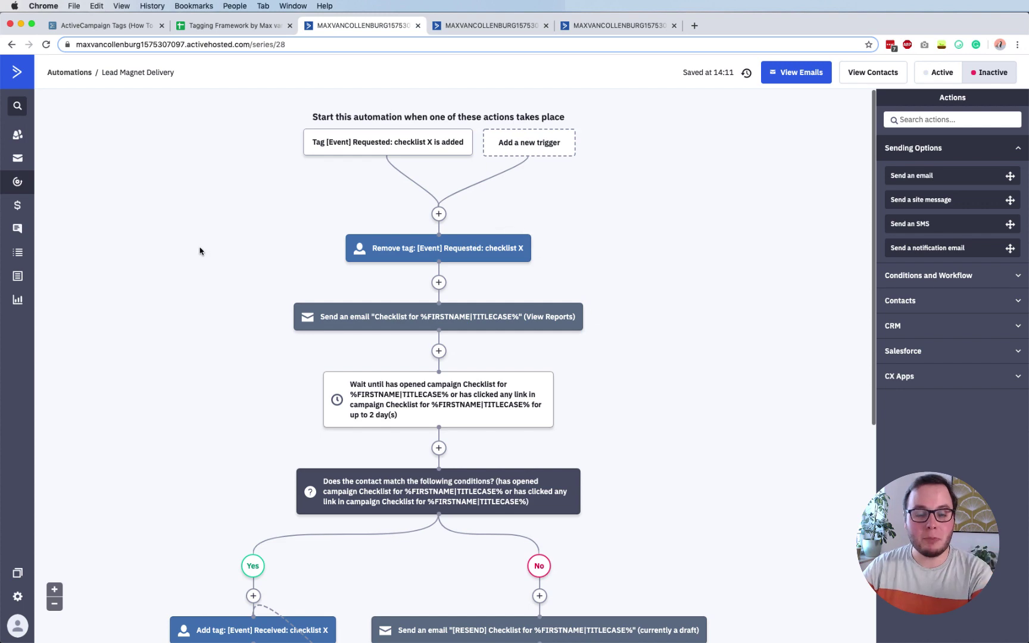
{"action": "scroll", "coordinate": [200, 251], "scroll_direction": "down", "scroll_amount": 2}
{"action": "scroll", "coordinate": [199, 250], "scroll_direction": "up", "scroll_amount": 2}
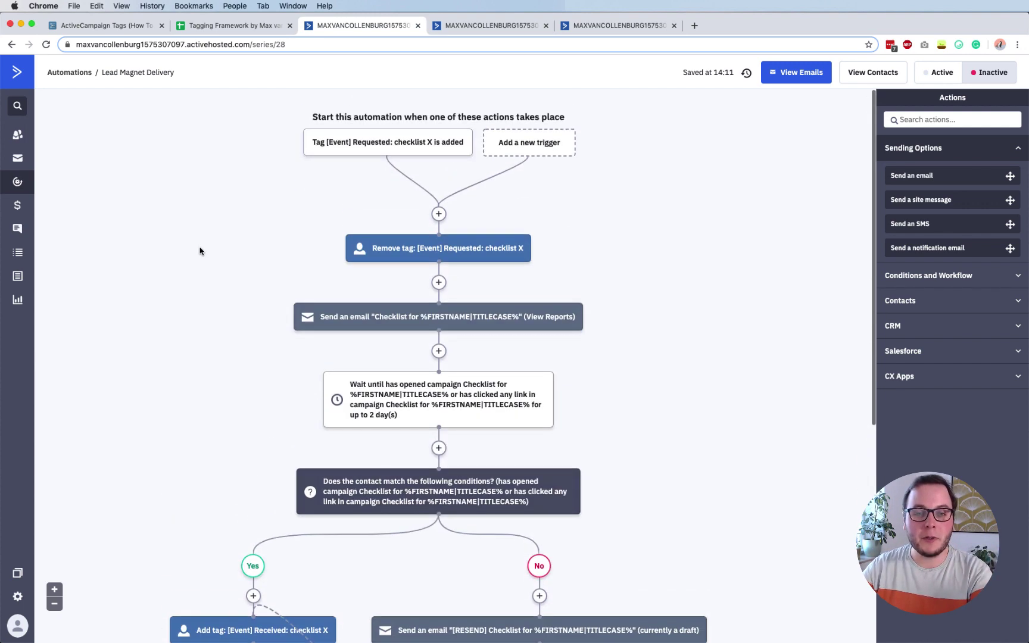
{"action": "mouse_move", "coordinate": [362, 144]}
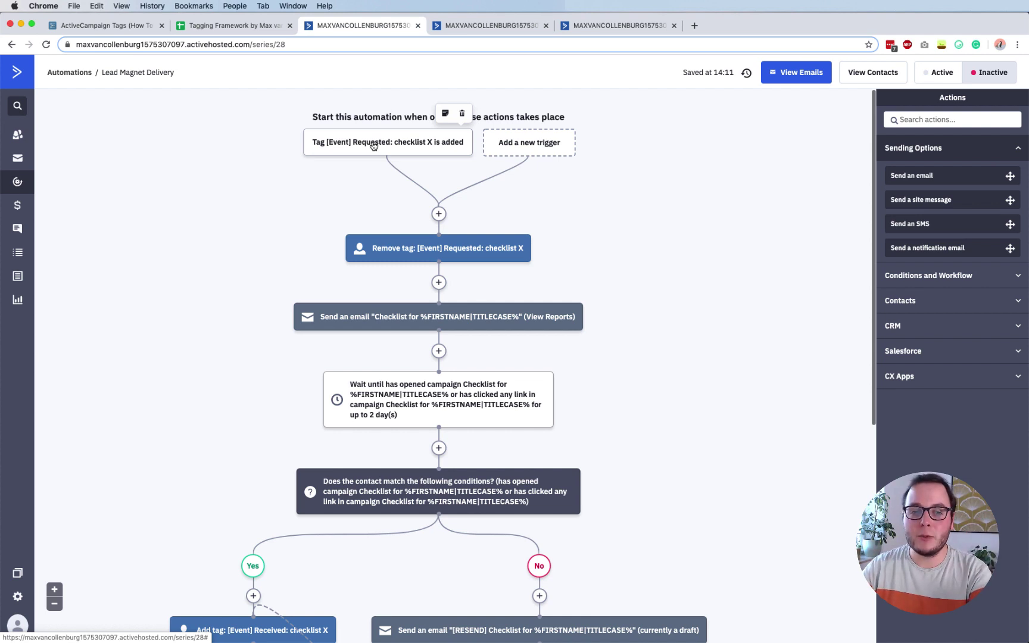
{"action": "scroll", "coordinate": [387, 173], "scroll_direction": "down", "scroll_amount": 3}
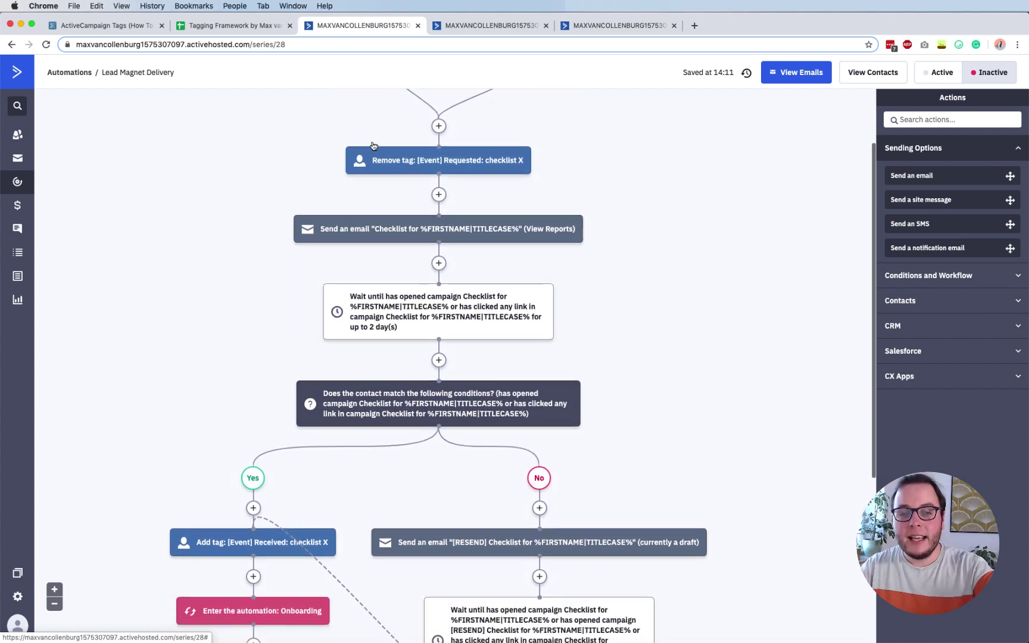
{"action": "mouse_move", "coordinate": [395, 178]}
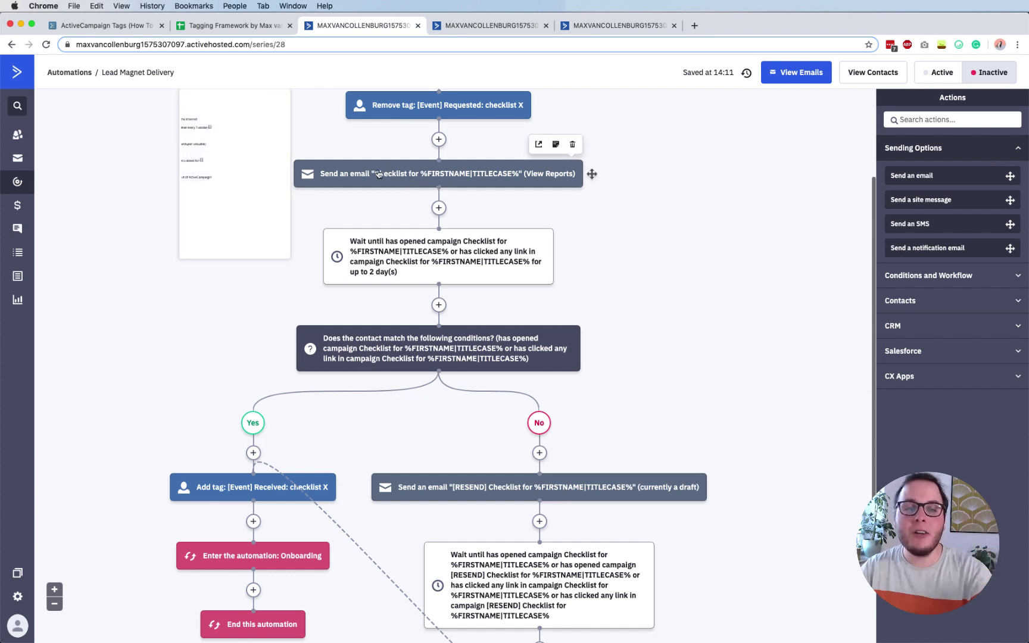
{"action": "scroll", "coordinate": [379, 173], "scroll_direction": "down", "scroll_amount": 1}
{"action": "mouse_move", "coordinate": [322, 420]}
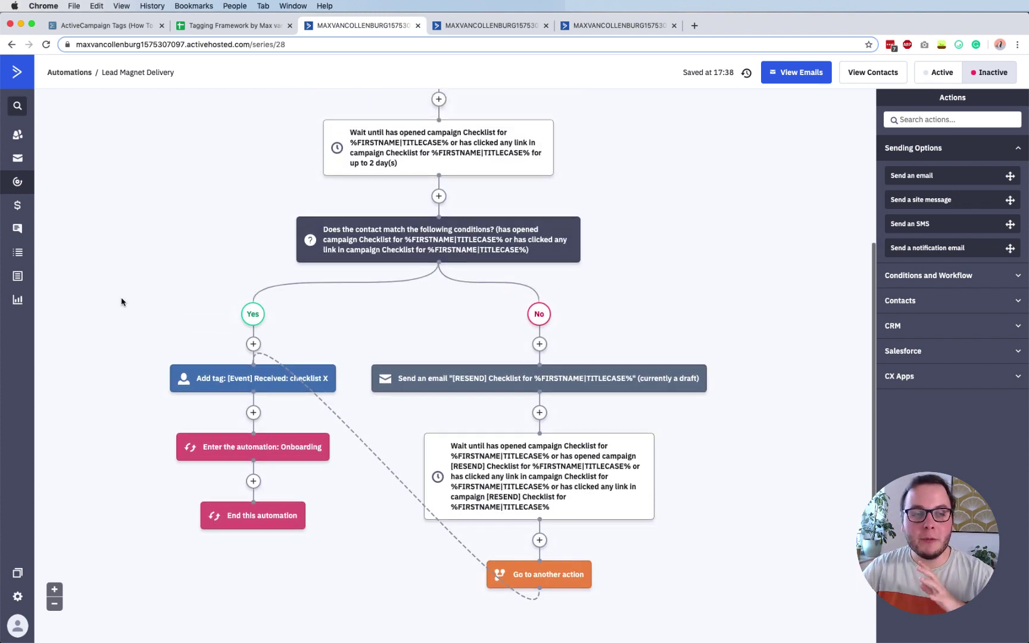
{"action": "scroll", "coordinate": [121, 302], "scroll_direction": "up", "scroll_amount": 2}
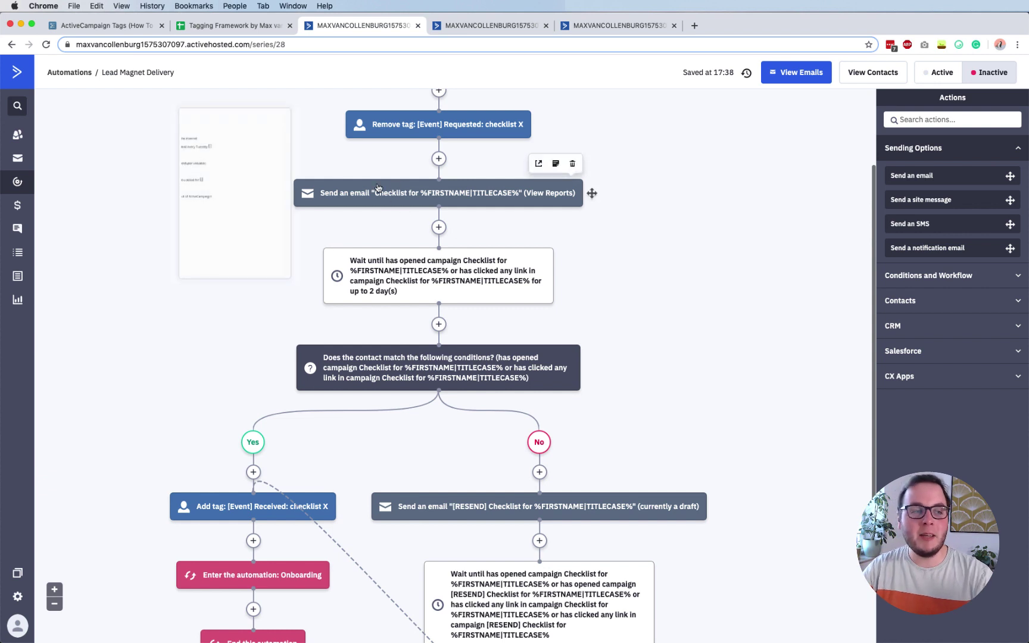
{"action": "left_click", "coordinate": [17, 182], "text": "super"}
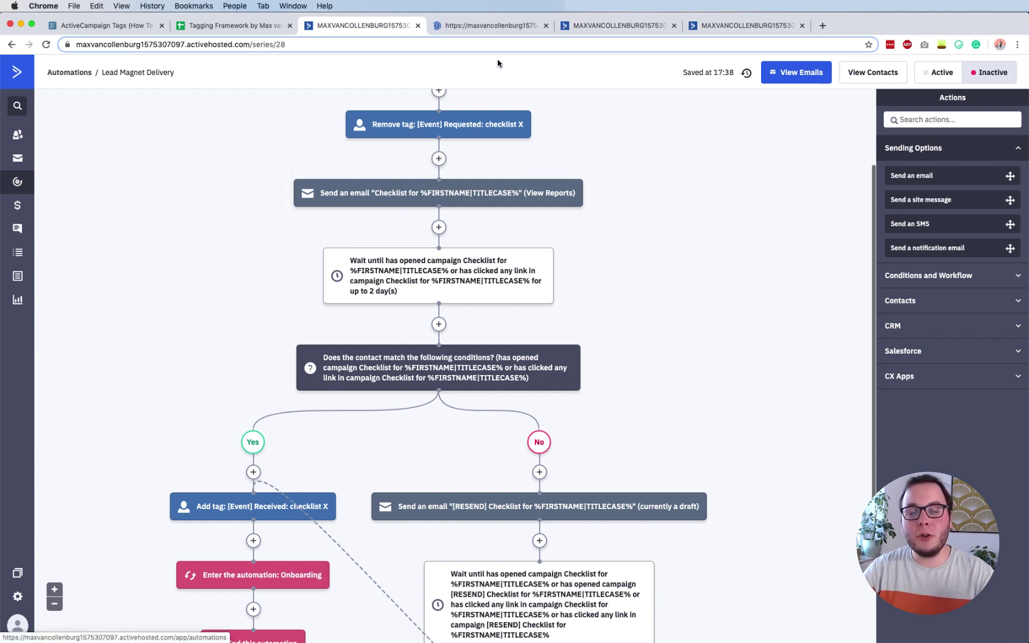
{"action": "left_click", "coordinate": [502, 29]}
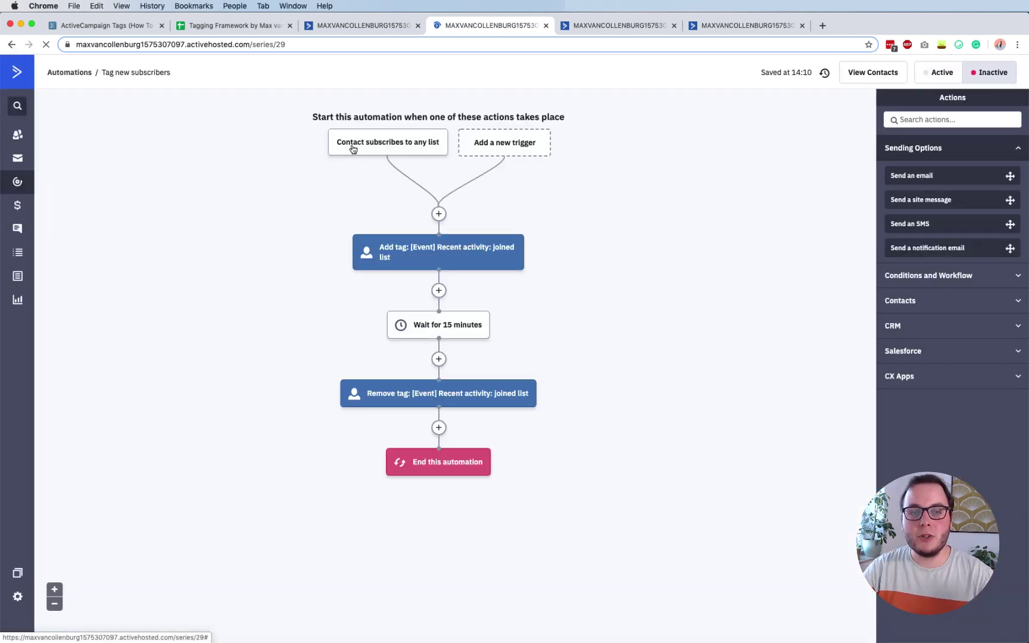
{"action": "mouse_move", "coordinate": [404, 137]}
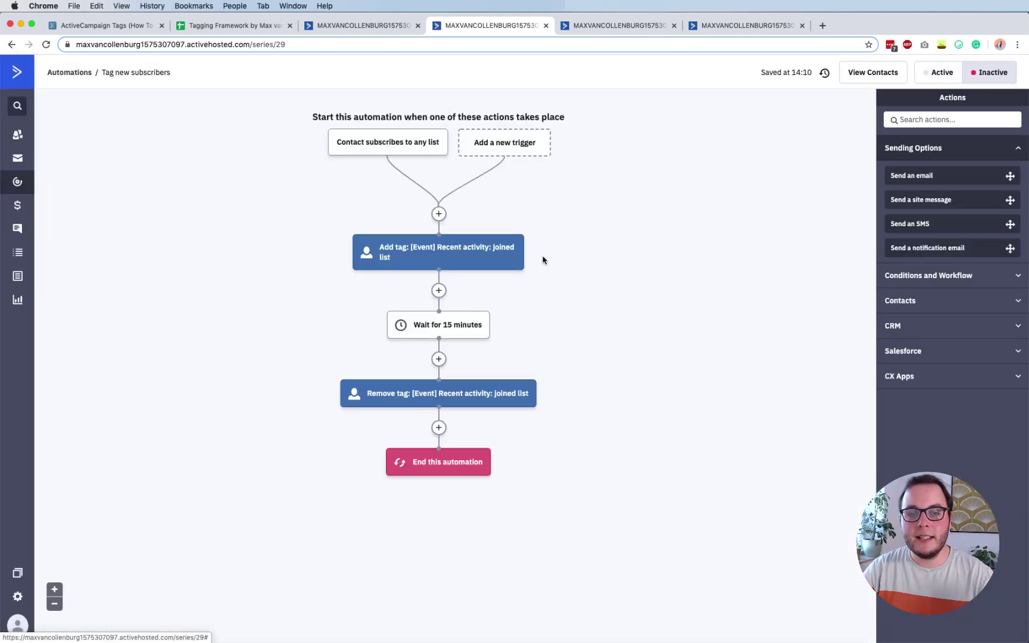
{"action": "mouse_move", "coordinate": [393, 251]}
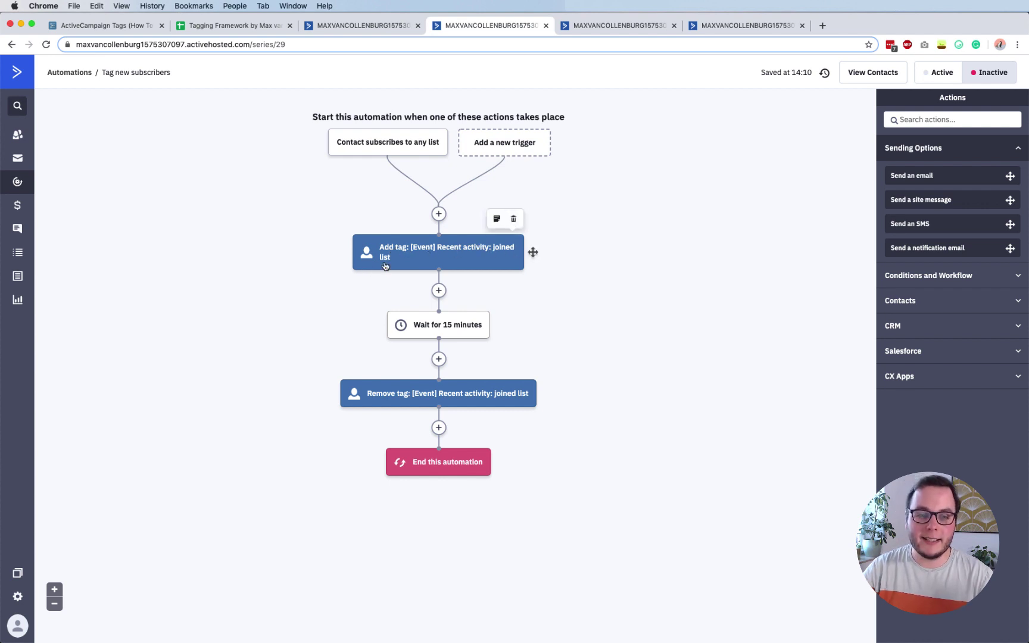
{"action": "mouse_move", "coordinate": [453, 326]}
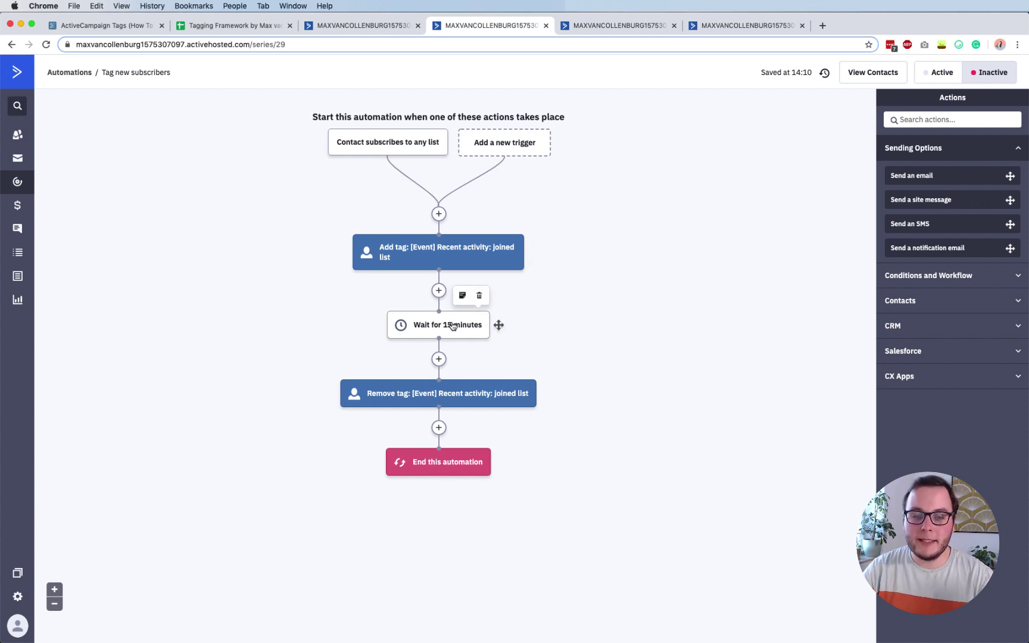
{"action": "mouse_move", "coordinate": [448, 393]}
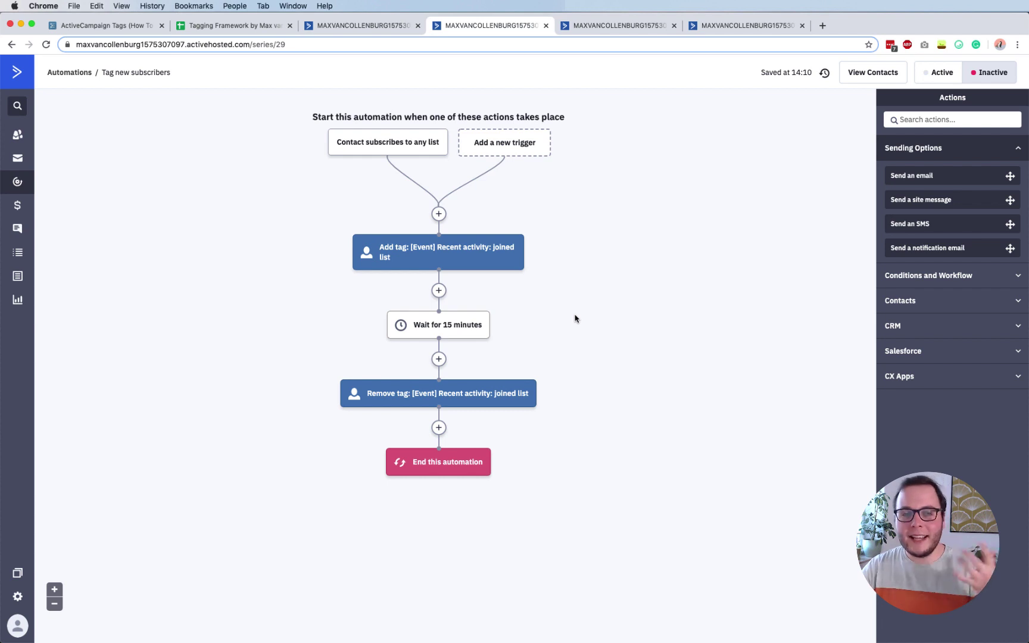
{"action": "left_click", "coordinate": [333, 26]}
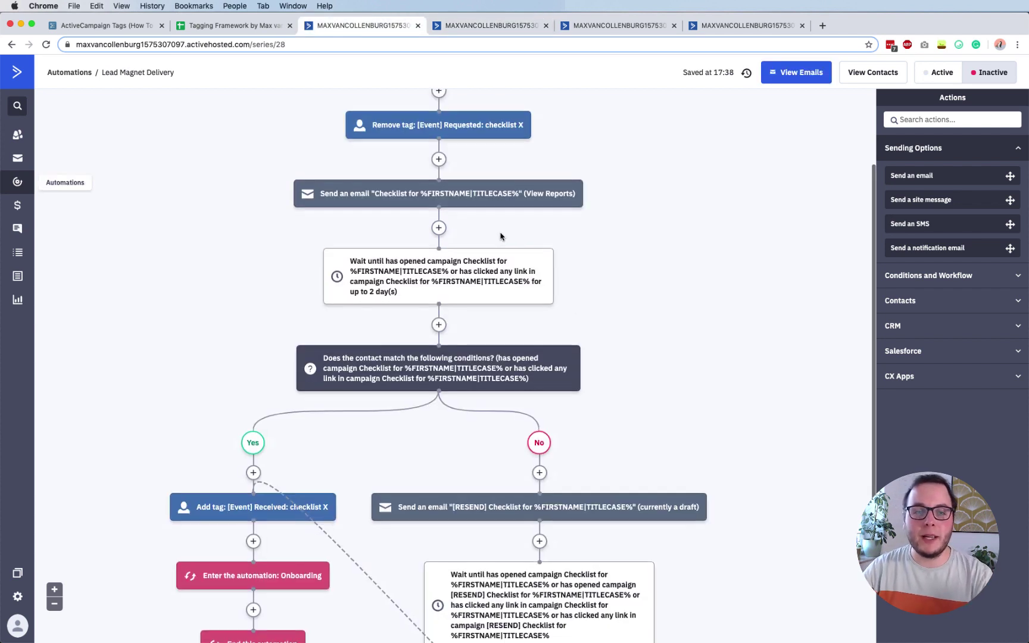
- Open the 'Checklist for %FIRSTNAME|TITLECASE%' email from its Send an email step in the designer
{"action": "scroll", "coordinate": [502, 231], "scroll_direction": "up", "scroll_amount": 3}
{"action": "left_click", "coordinate": [480, 282]}
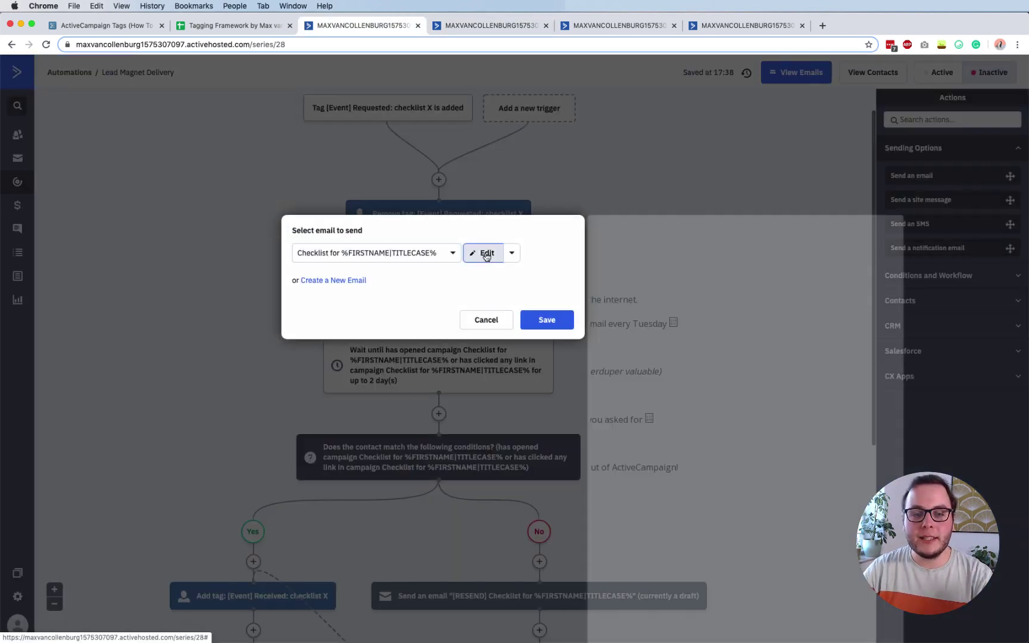
{"action": "left_click", "coordinate": [485, 253]}
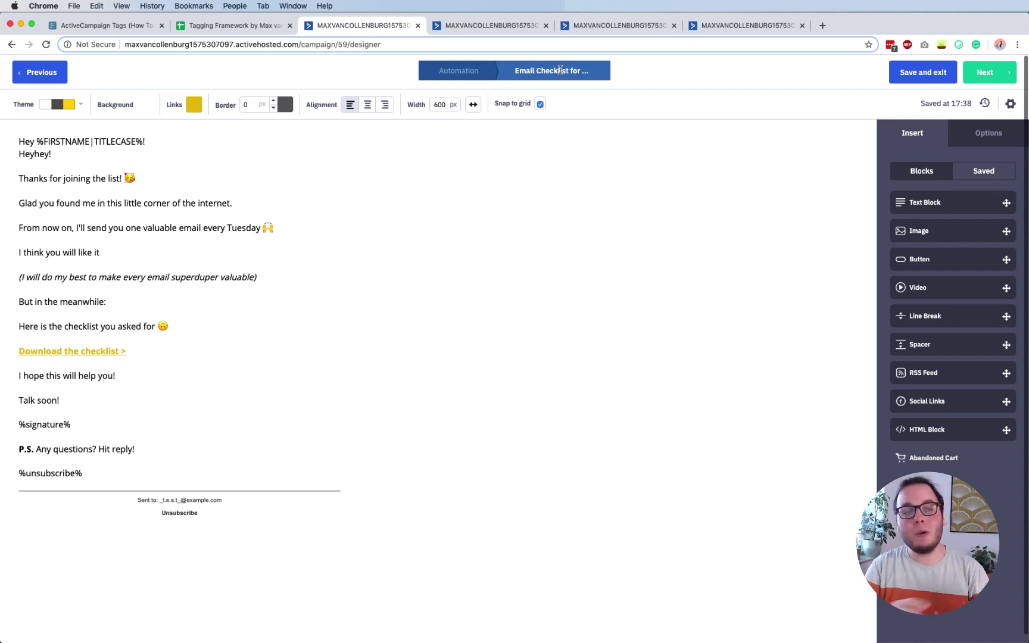
{"action": "mouse_move", "coordinate": [38, 176]}
{"action": "triple_click", "coordinate": [152, 176]}
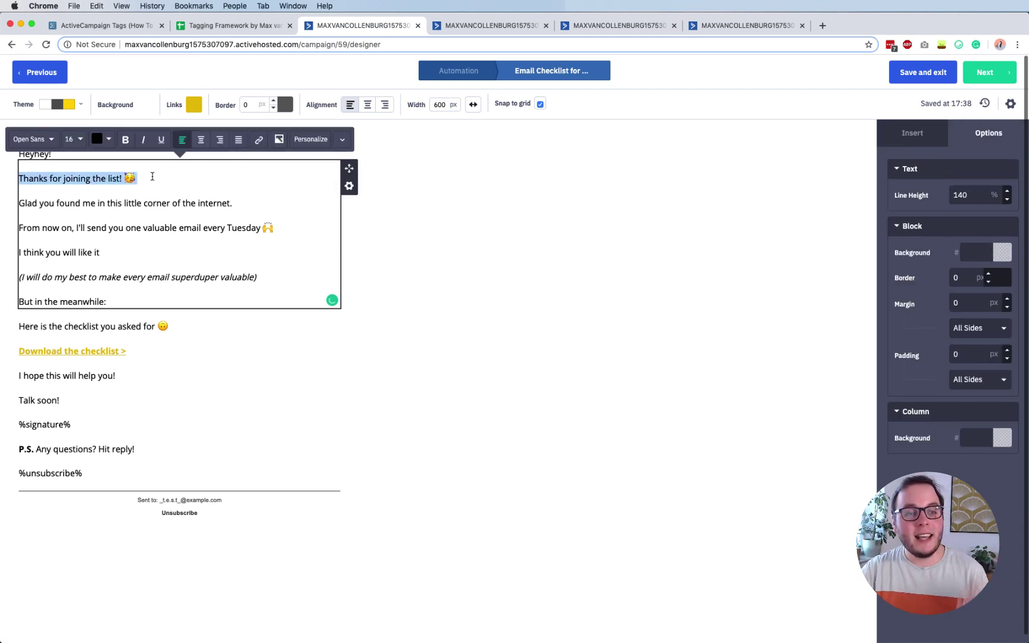
{"action": "left_click_drag", "start_coordinate": [24, 202], "coordinate": [246, 203]}
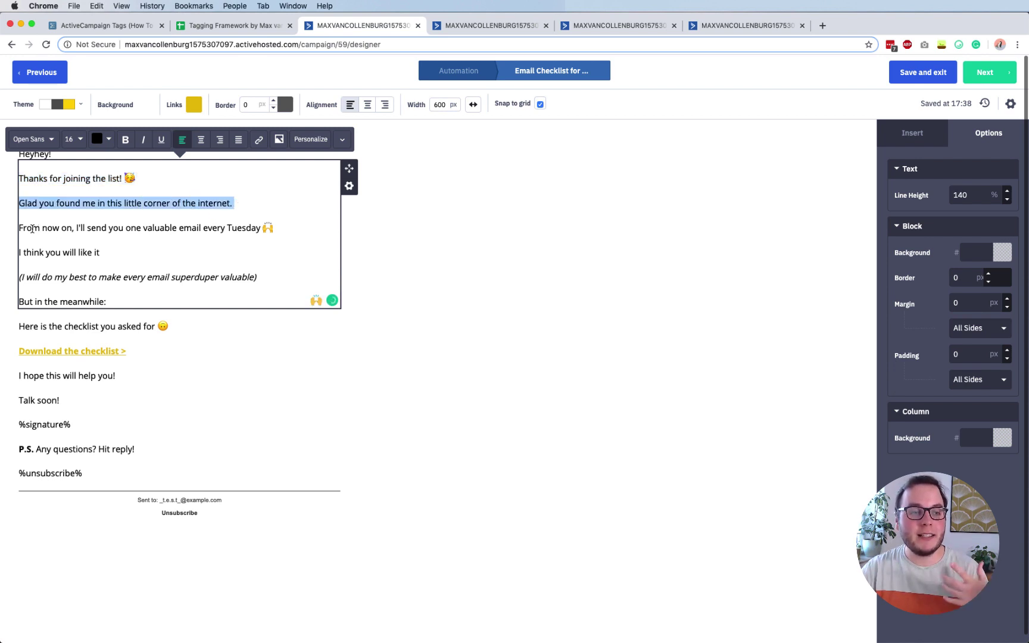
{"action": "left_click_drag", "start_coordinate": [20, 228], "coordinate": [302, 231]}
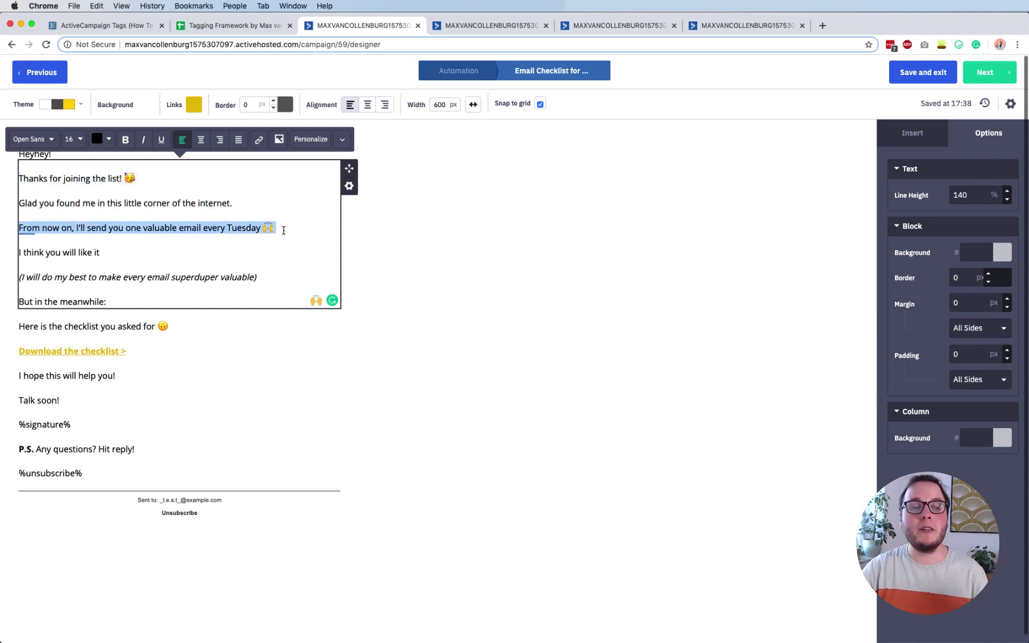
{"action": "left_click", "coordinate": [283, 230]}
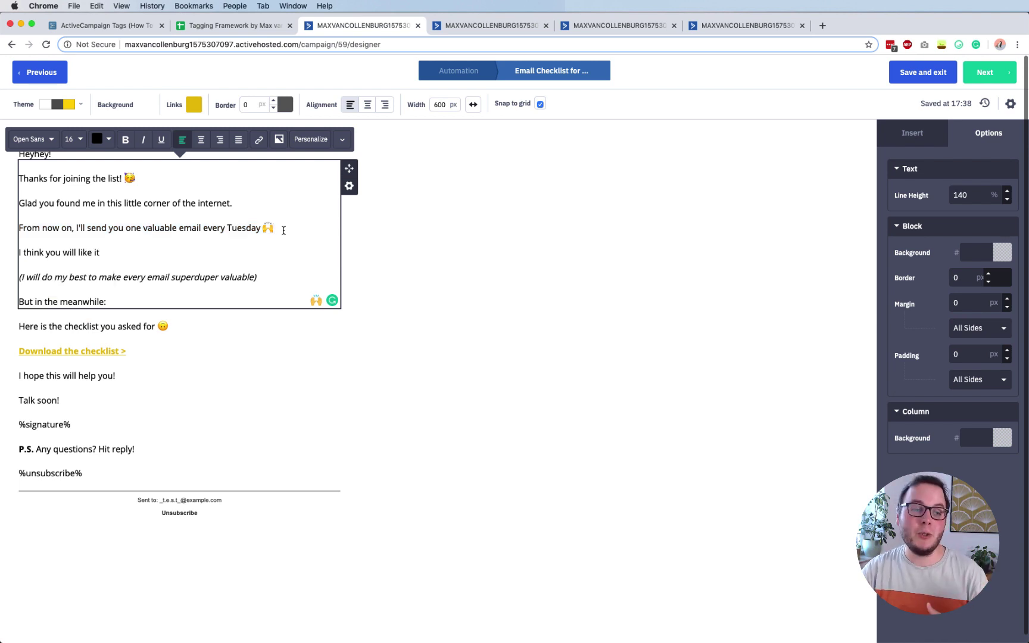
{"action": "left_click", "coordinate": [77, 327]}
{"action": "left_click", "coordinate": [502, 324]}
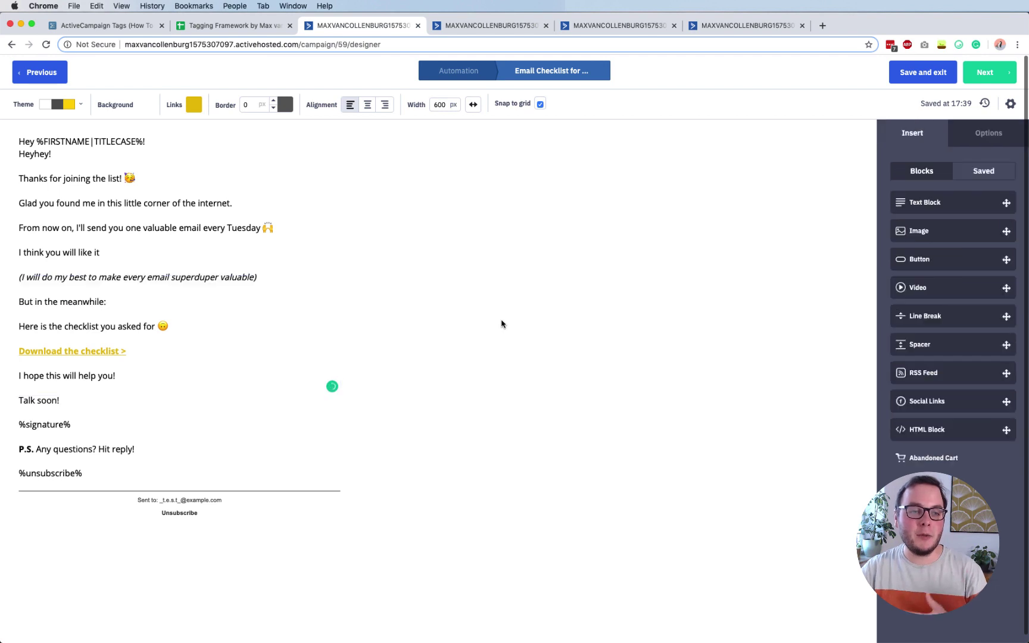
{"action": "mouse_move", "coordinate": [265, 267]}
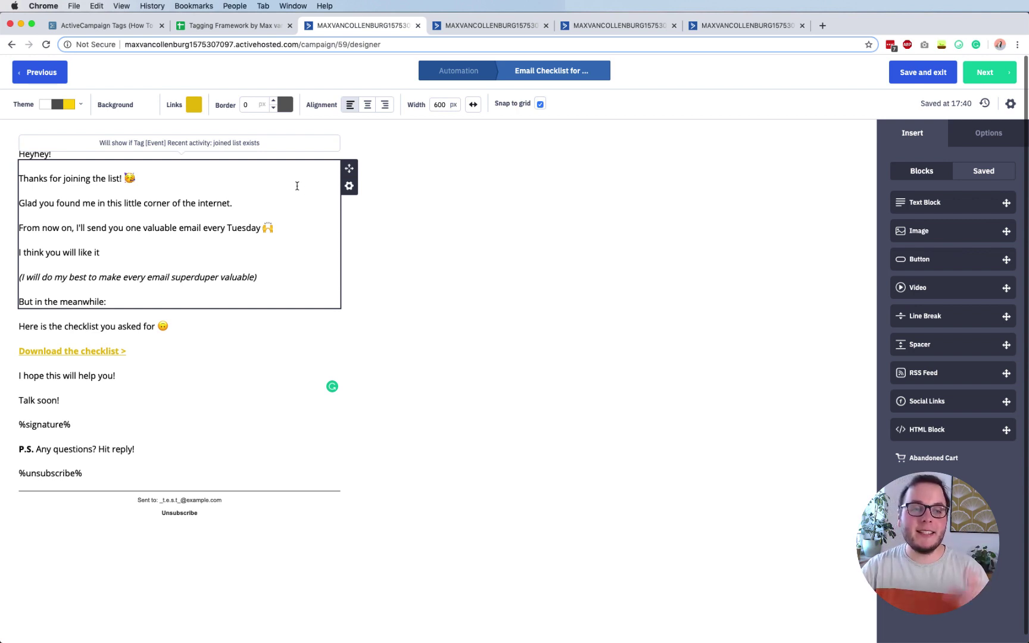
- Add and delete a test text block, then show the welcome block's '[Event] Recent activity: joined list' condition
{"action": "left_click", "coordinate": [349, 186]}
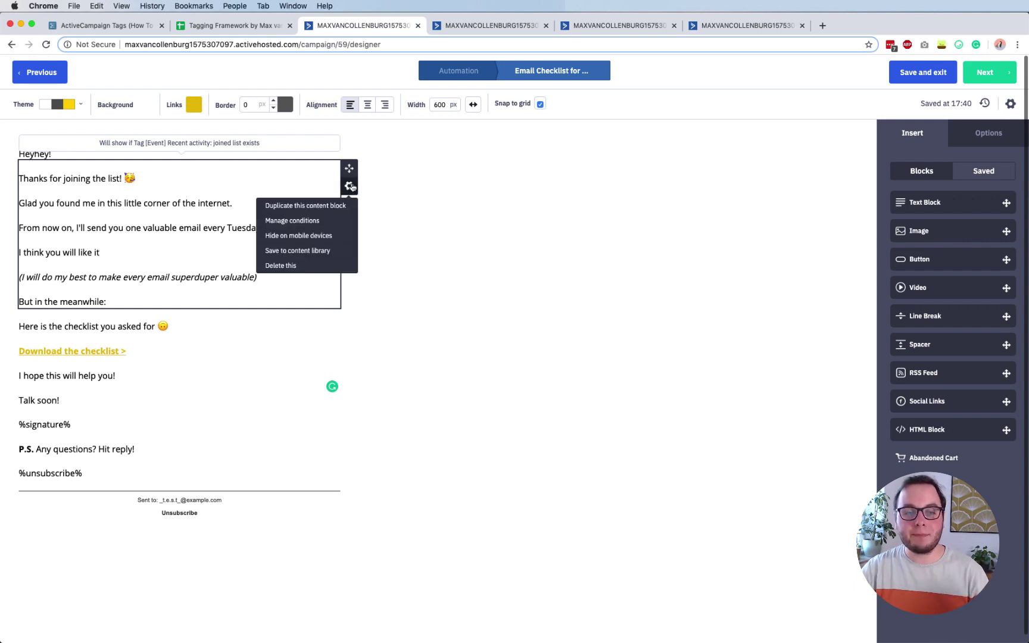
{"action": "left_click", "coordinate": [437, 214]}
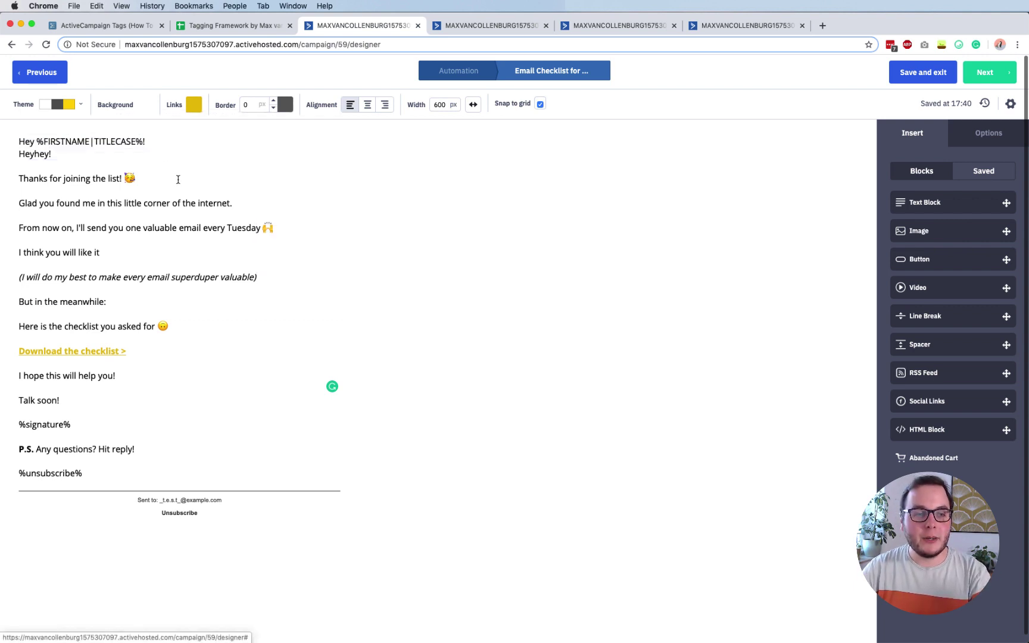
{"action": "left_click_drag", "start_coordinate": [917, 205], "coordinate": [174, 174]}
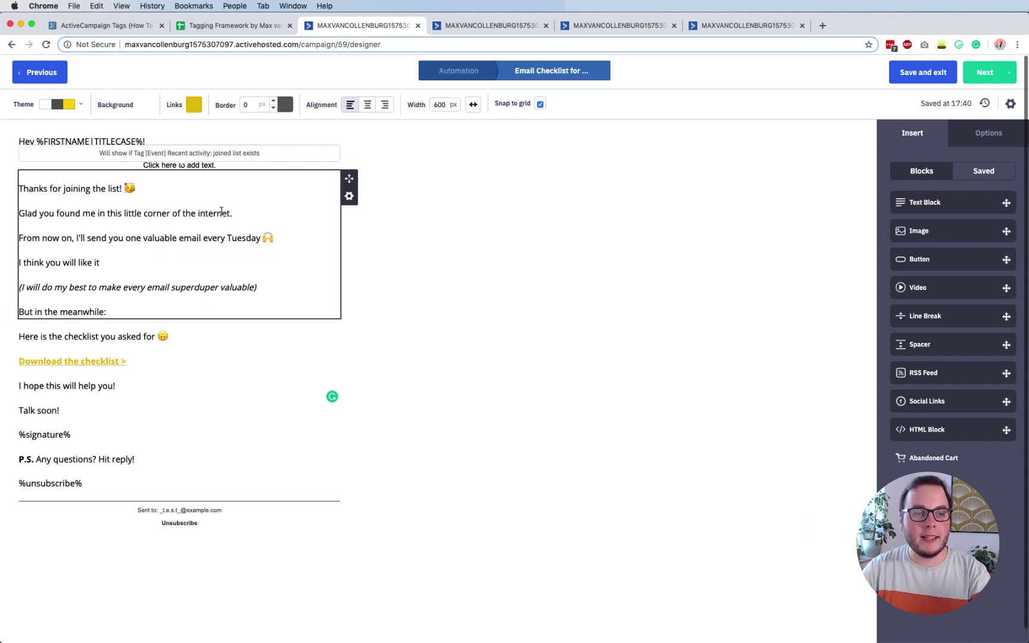
{"action": "left_click", "coordinate": [349, 186]}
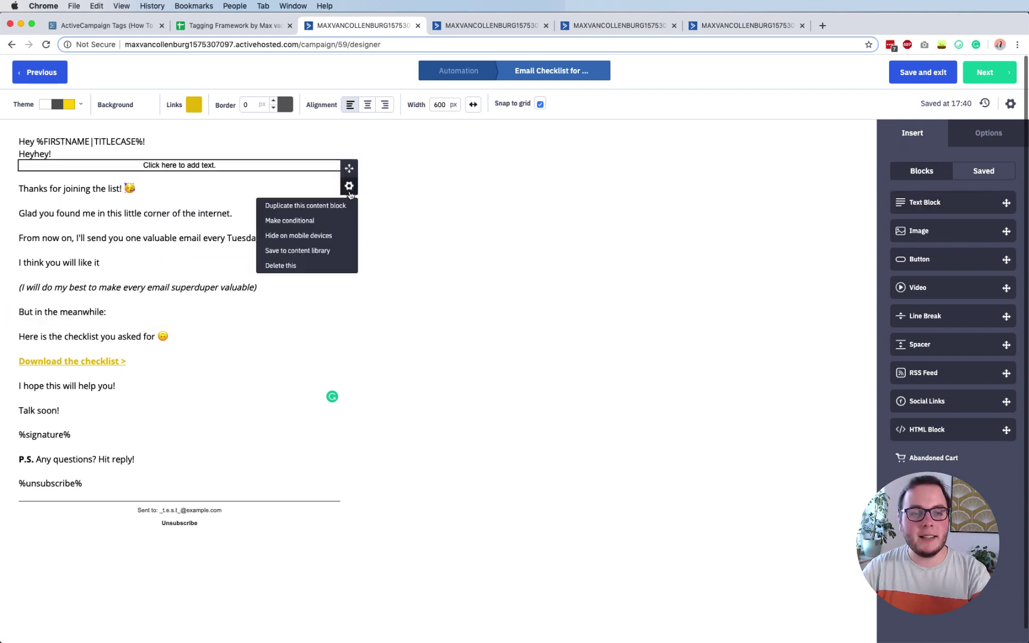
{"action": "left_click", "coordinate": [301, 265]}
{"action": "left_click", "coordinate": [328, 266]}
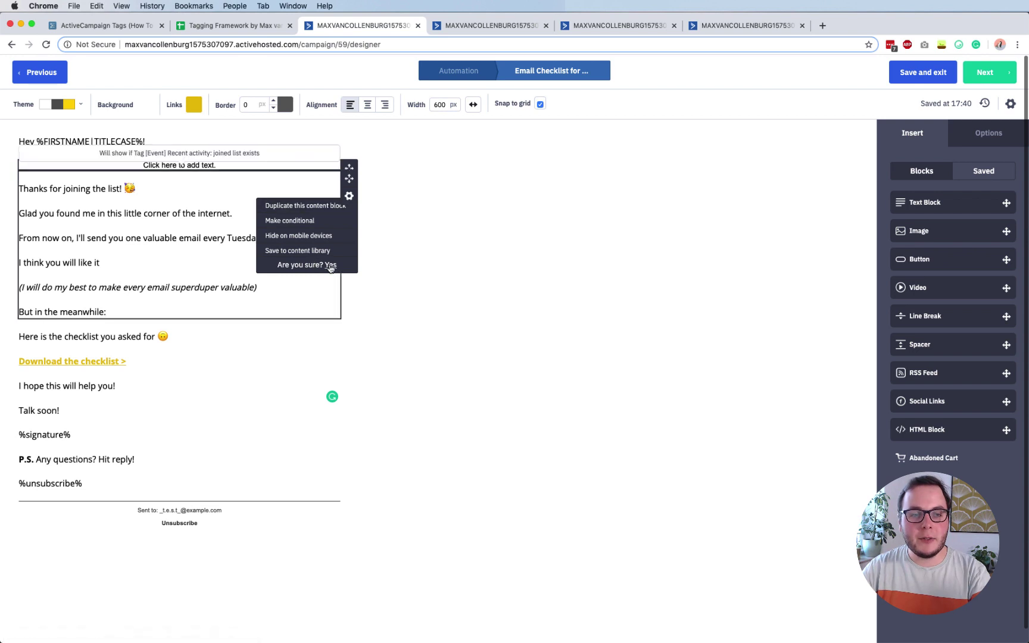
{"action": "left_click", "coordinate": [349, 186]}
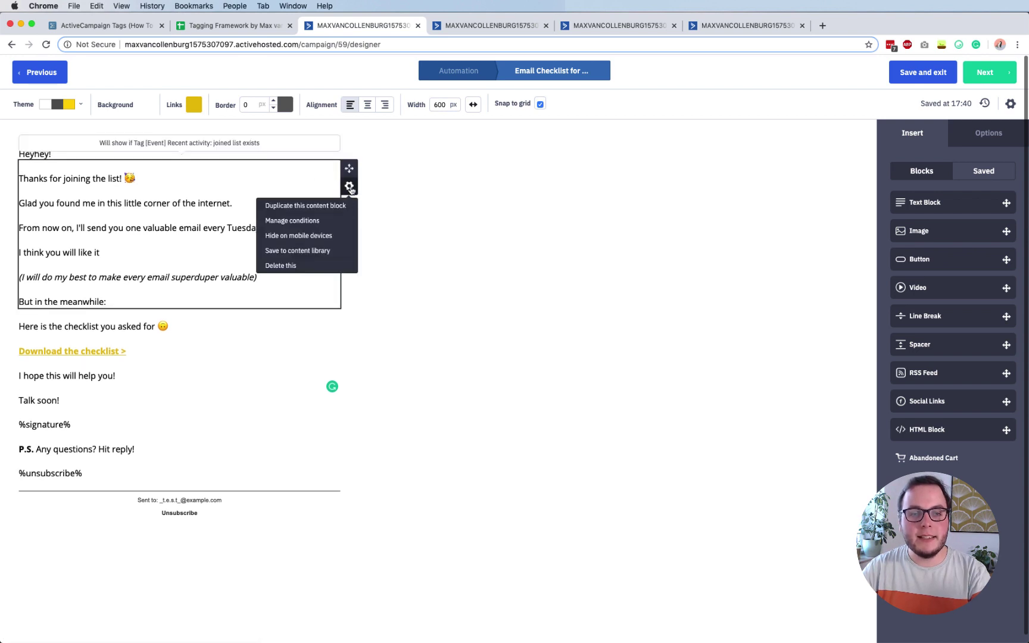
{"action": "left_click", "coordinate": [309, 222]}
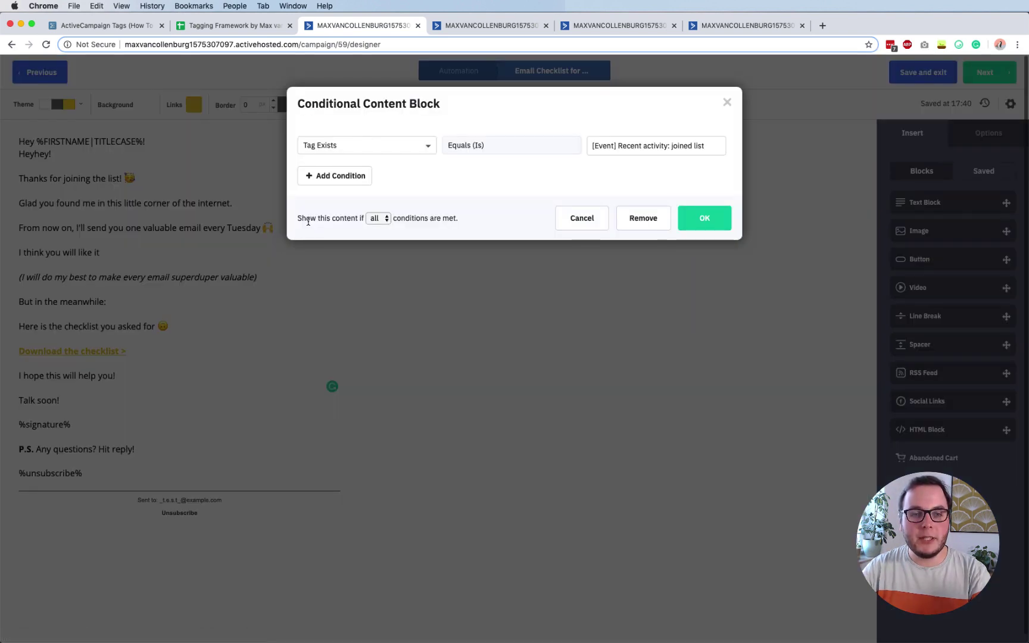
- Keep the joined-list Tag Exists condition and close the Conditional Content Block dialog
{"action": "left_click_drag", "start_coordinate": [298, 104], "coordinate": [441, 104]}
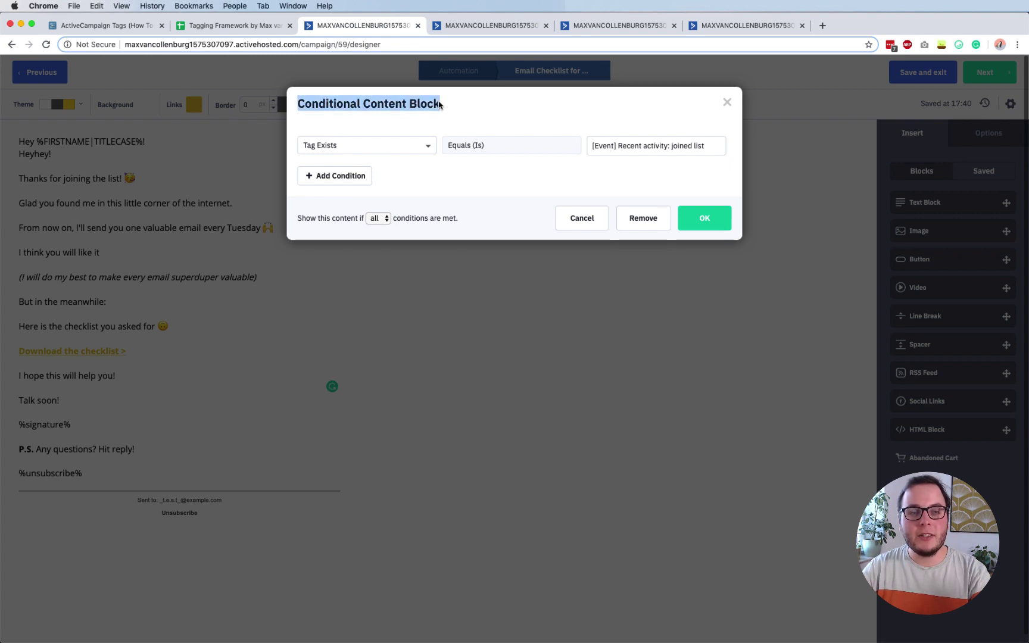
{"action": "left_click", "coordinate": [489, 119]}
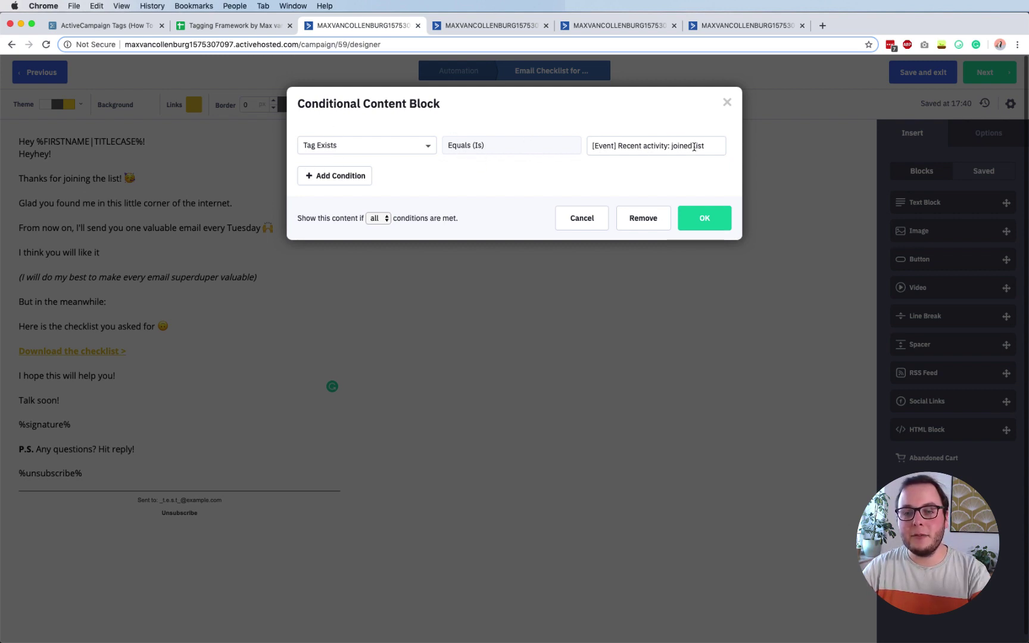
{"action": "left_click", "coordinate": [709, 217]}
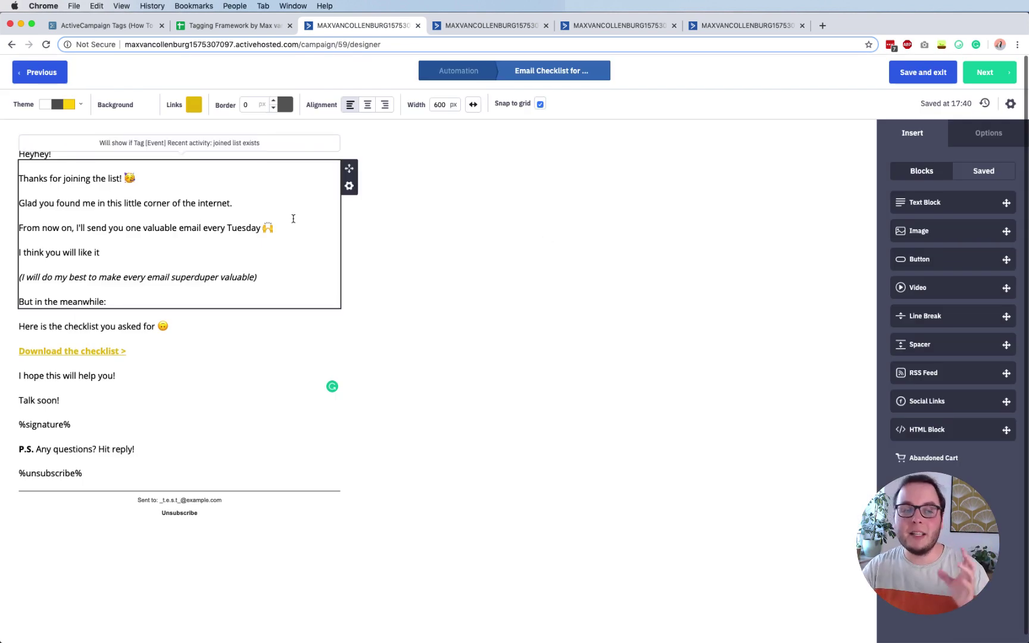
- Check the Workflowy outline item on splitting automations by tag, then return to the email designer
{"action": "left_click", "coordinate": [107, 25]}
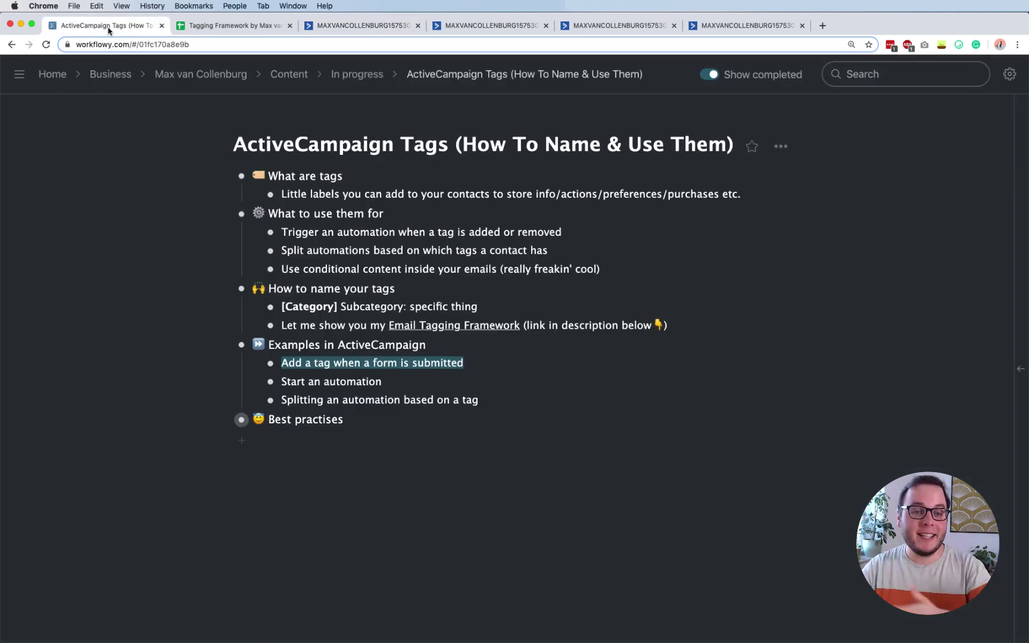
{"action": "triple_click", "coordinate": [321, 400]}
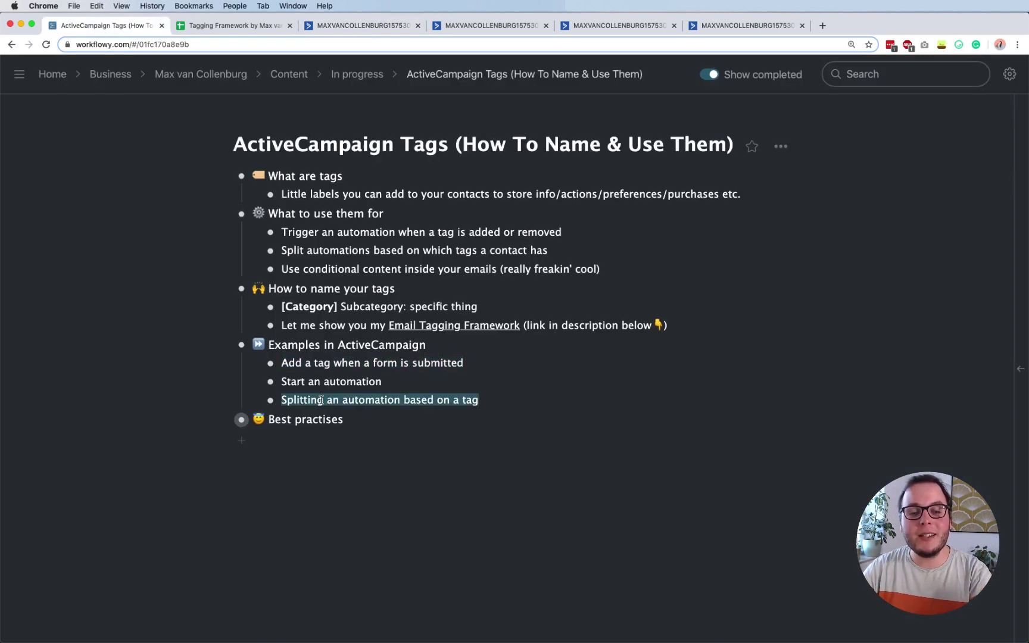
{"action": "left_click", "coordinate": [371, 27]}
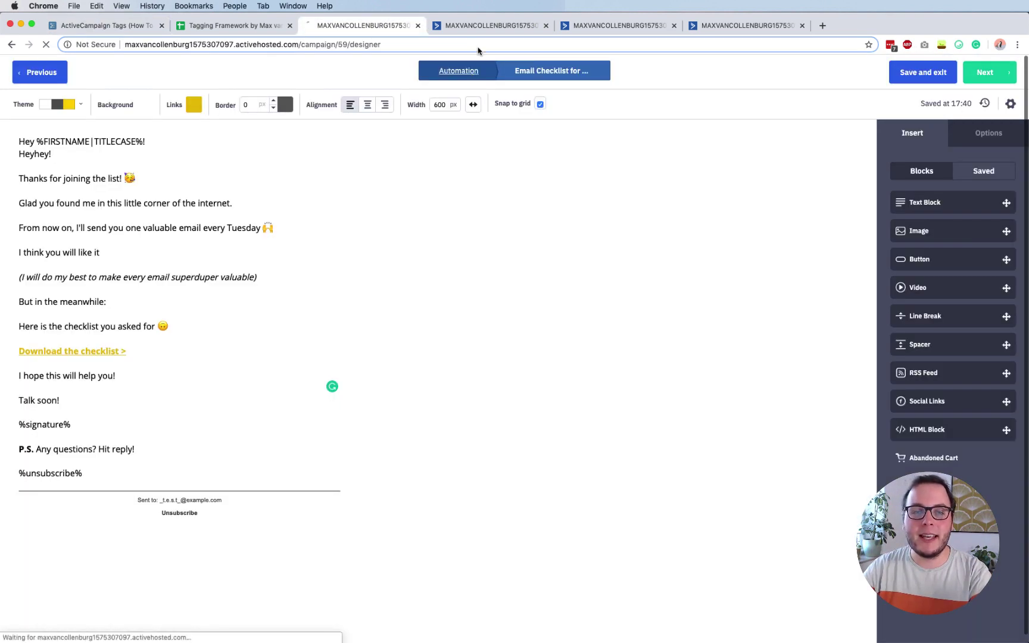
- Open Simple Webinar Follow-Up from the automations list, with its Attended, Didn't attend and Left early branches
{"action": "left_click", "coordinate": [481, 26]}
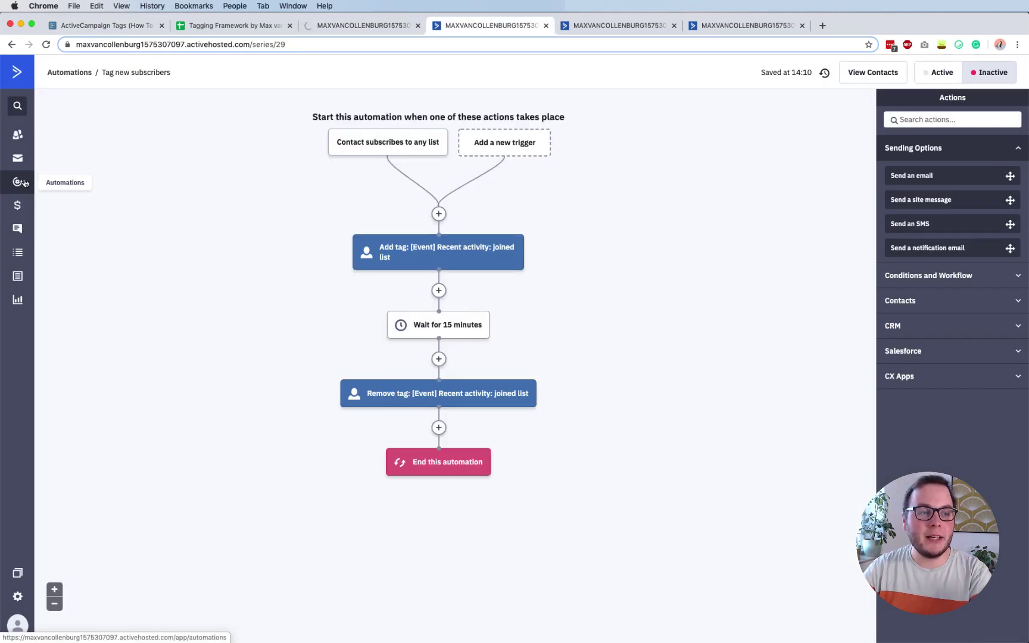
{"action": "left_click", "coordinate": [24, 182]}
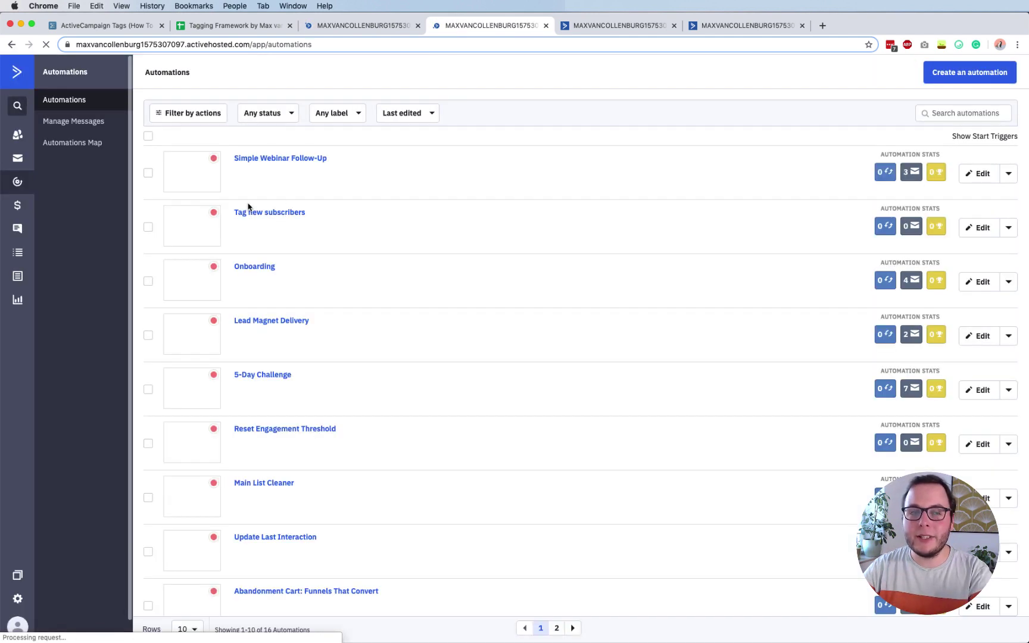
{"action": "left_click", "coordinate": [310, 157]}
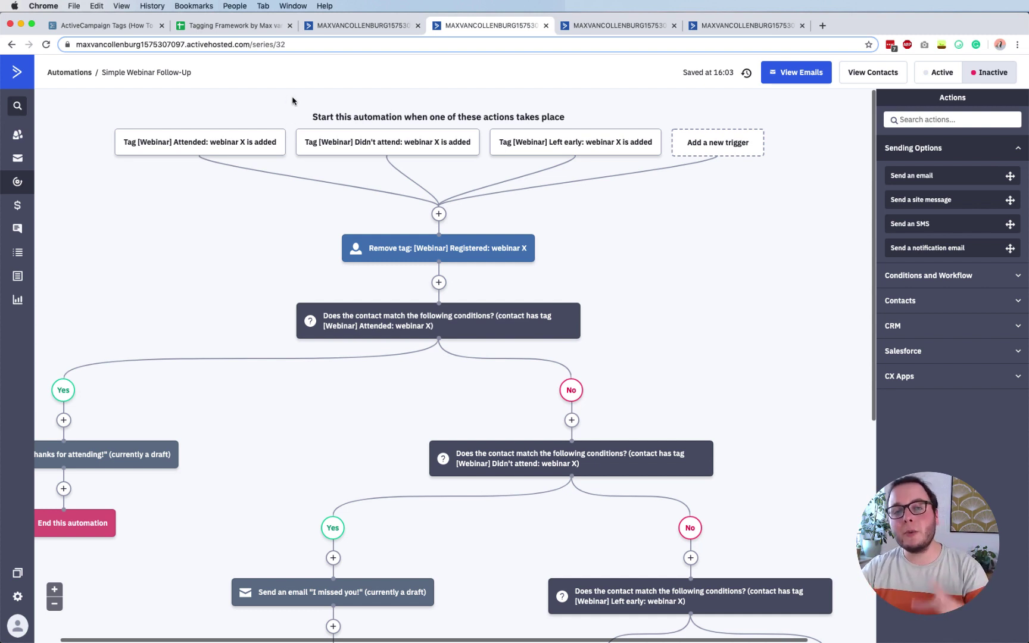
{"action": "left_click", "coordinate": [225, 27]}
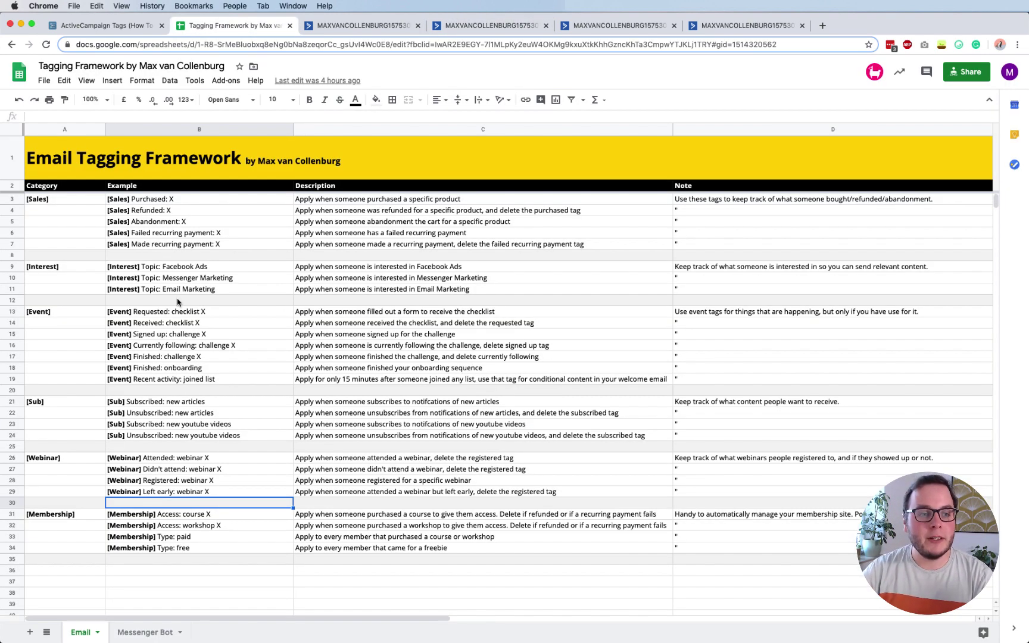
{"action": "left_click", "coordinate": [154, 337]}
{"action": "left_click", "coordinate": [156, 460]}
{"action": "left_click", "coordinate": [166, 482]}
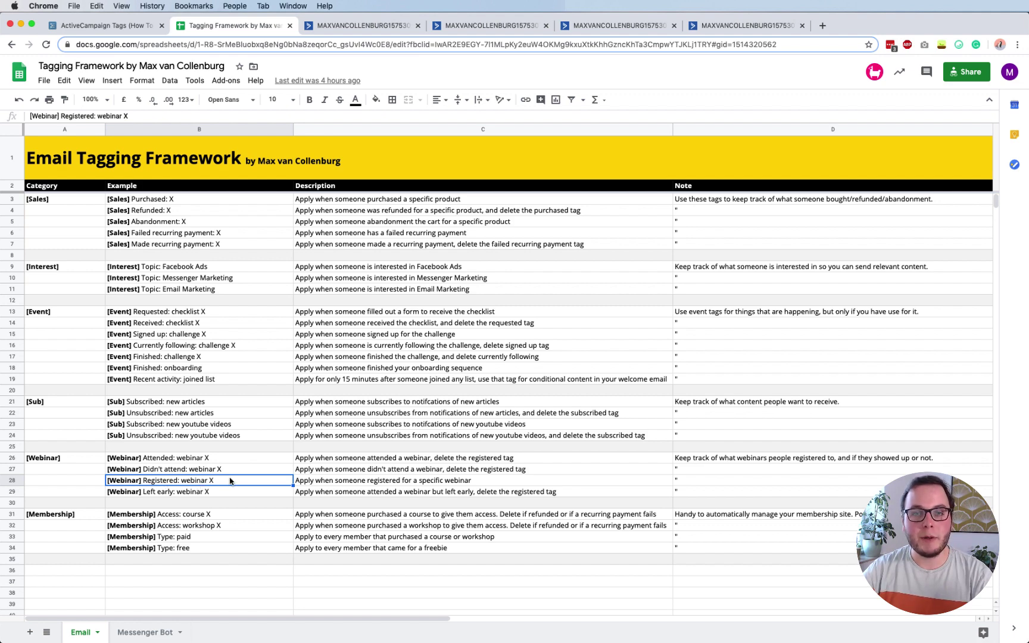
{"action": "left_click", "coordinate": [485, 27]}
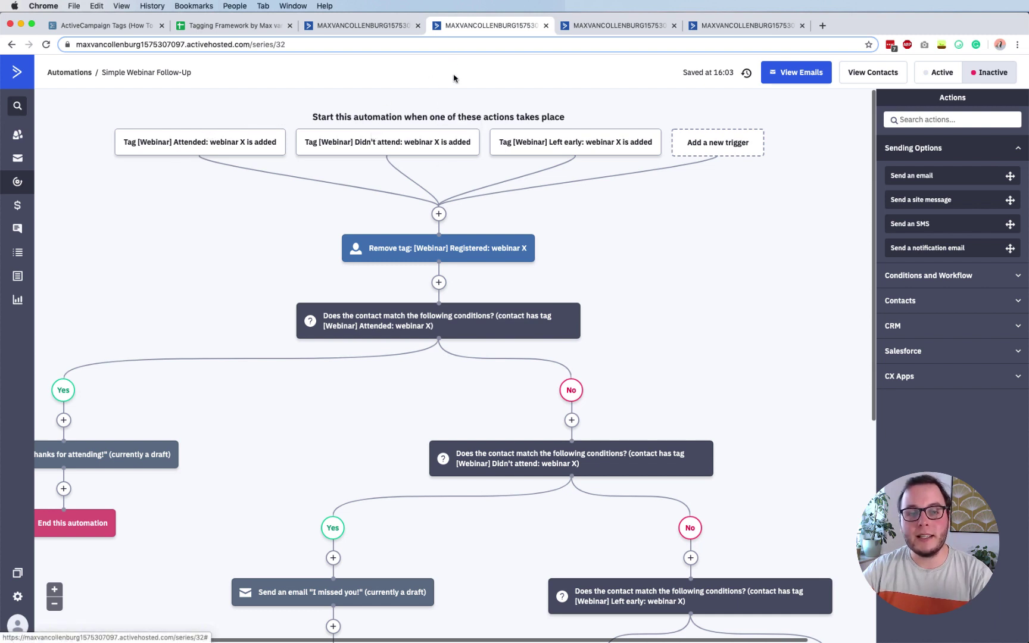
{"action": "mouse_move", "coordinate": [554, 153]}
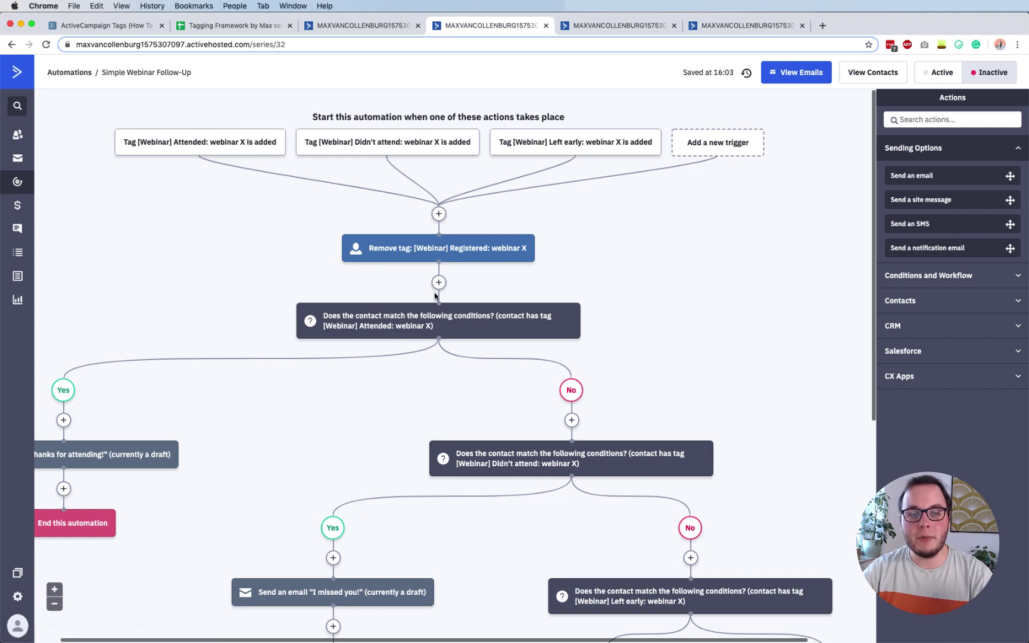
{"action": "scroll", "coordinate": [435, 292], "scroll_direction": "down", "scroll_amount": 4}
{"action": "scroll", "coordinate": [406, 304], "scroll_direction": "down", "scroll_amount": 2}
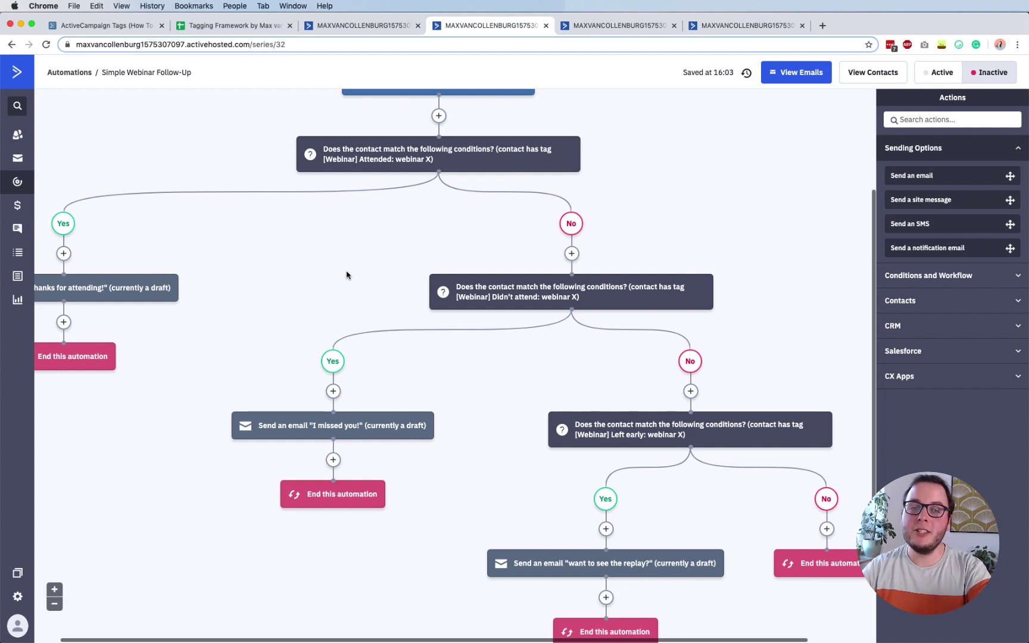
{"action": "scroll", "coordinate": [347, 275], "scroll_direction": "left", "scroll_amount": 2}
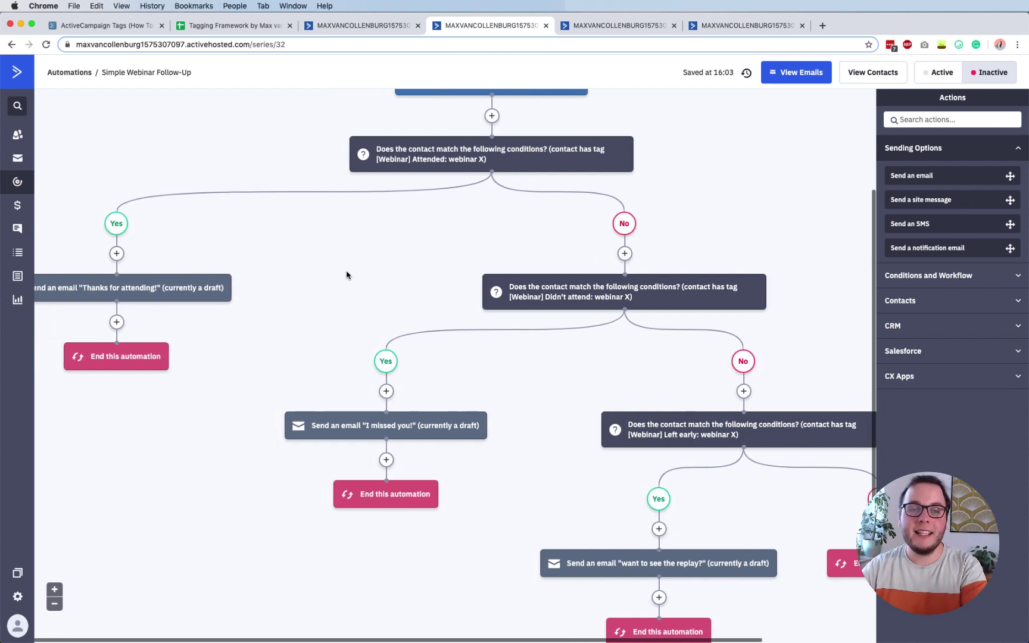
{"action": "scroll", "coordinate": [347, 275], "scroll_direction": "left", "scroll_amount": 1}
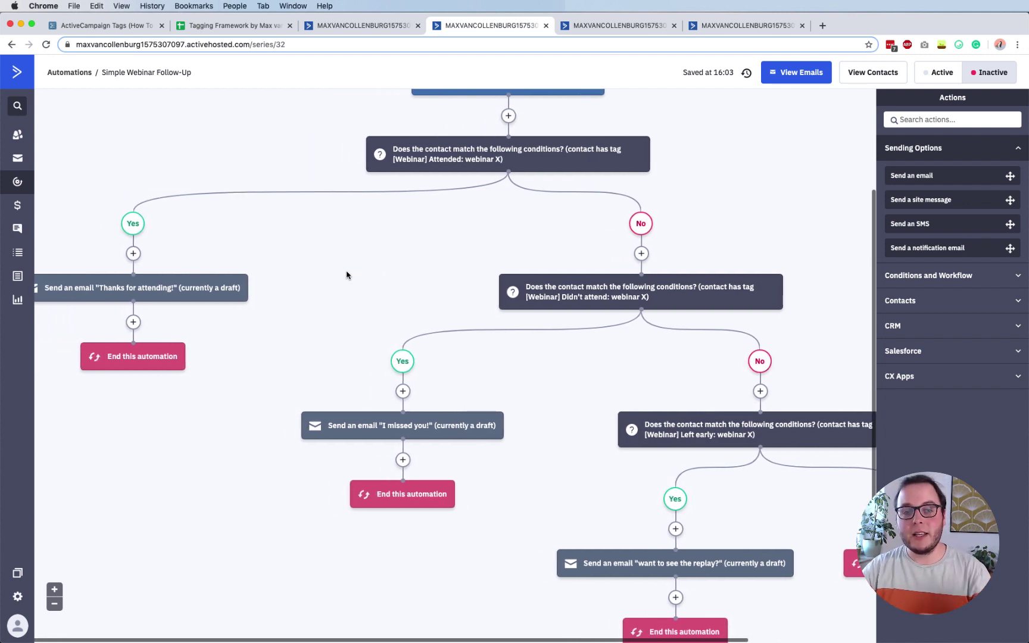
{"action": "scroll", "coordinate": [346, 275], "scroll_direction": "up", "scroll_amount": 3}
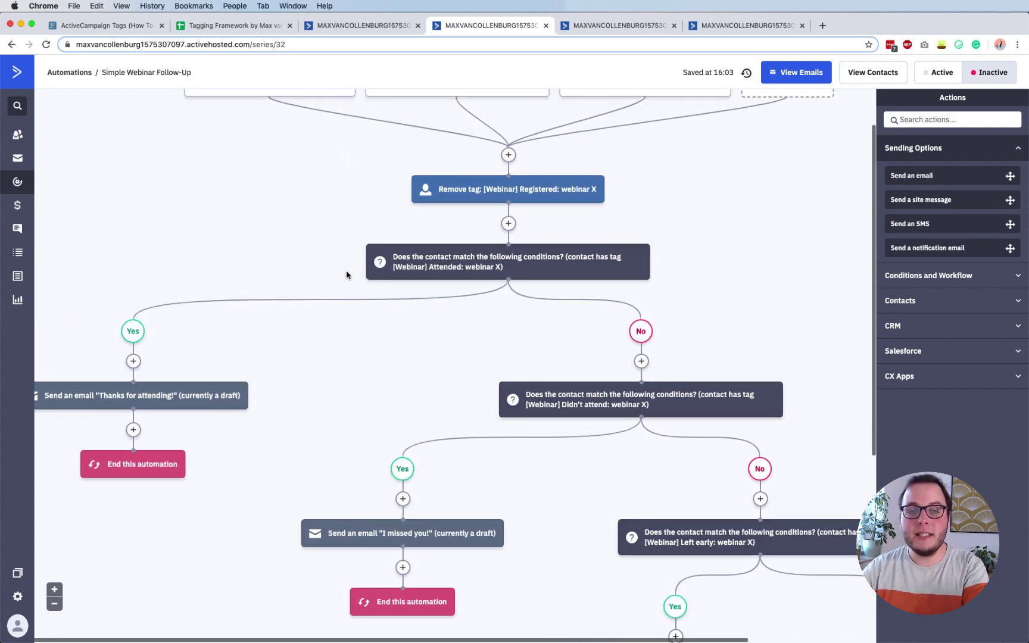
{"action": "left_click", "coordinate": [509, 223]}
{"action": "left_click", "coordinate": [390, 170]}
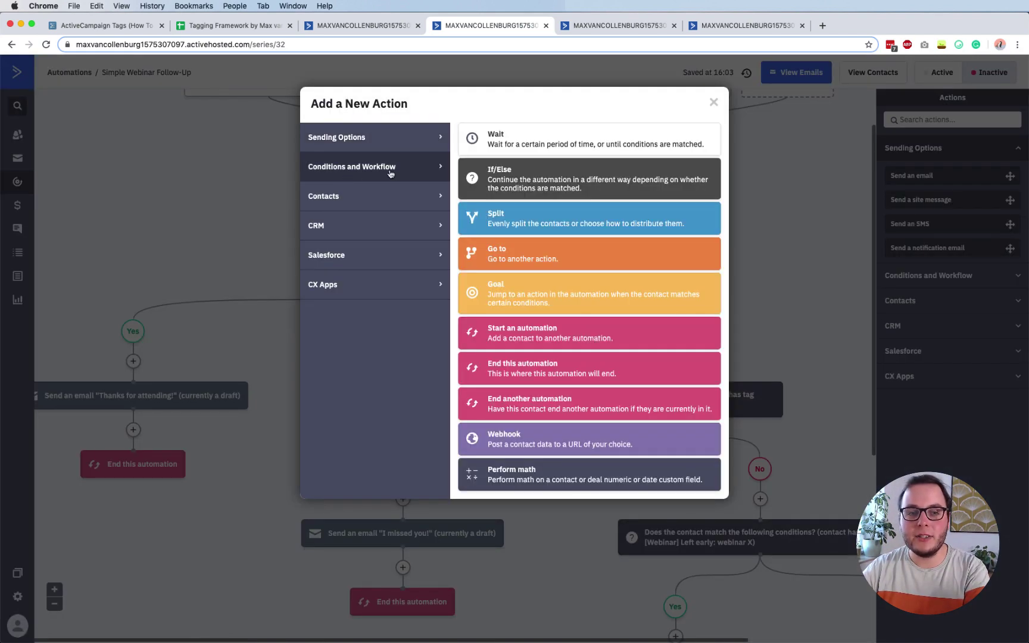
{"action": "left_click", "coordinate": [257, 182]}
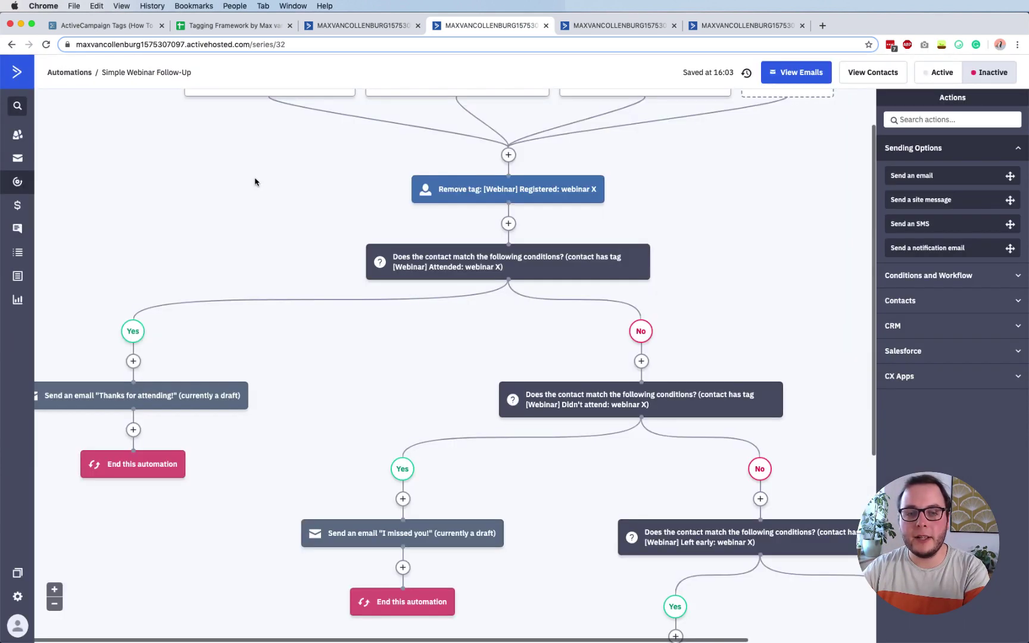
{"action": "left_click", "coordinate": [484, 268]}
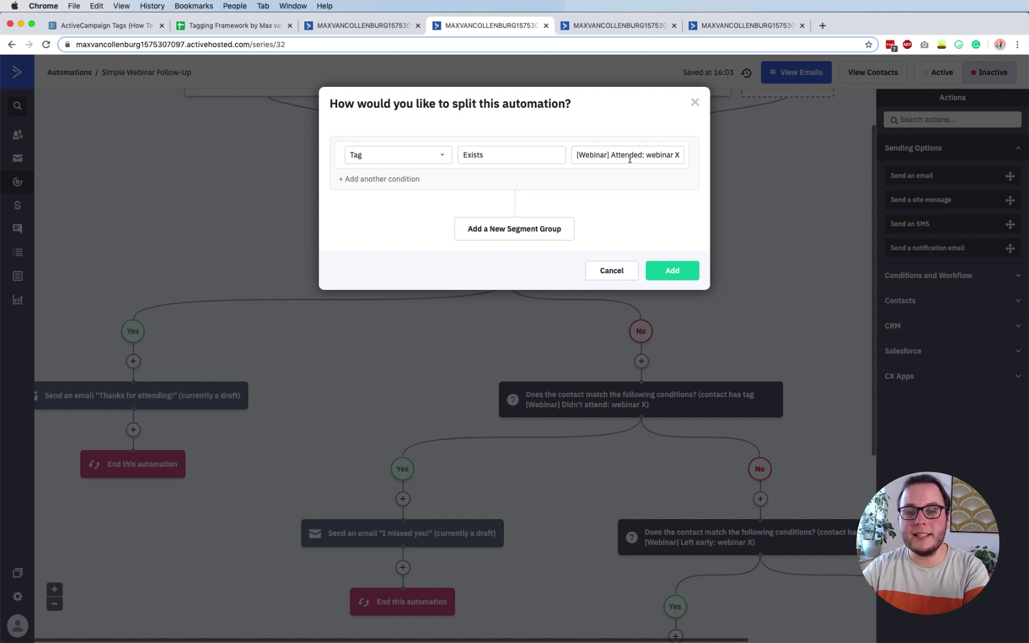
{"action": "left_click", "coordinate": [591, 155]}
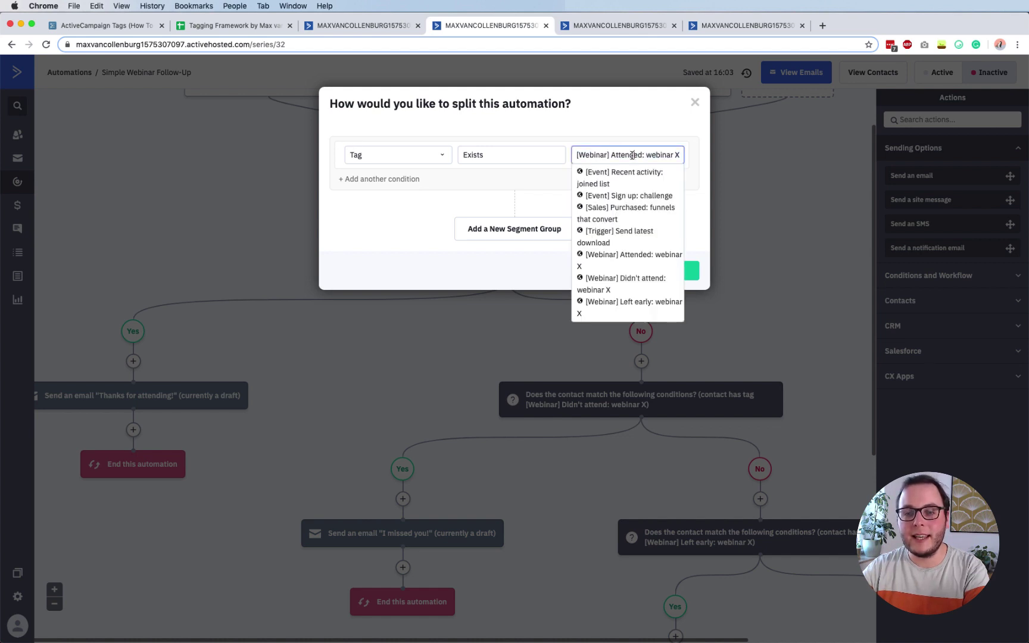
{"action": "left_click_drag", "start_coordinate": [646, 154], "coordinate": [709, 158]}
{"action": "left_click", "coordinate": [659, 105]}
{"action": "left_click", "coordinate": [824, 203]}
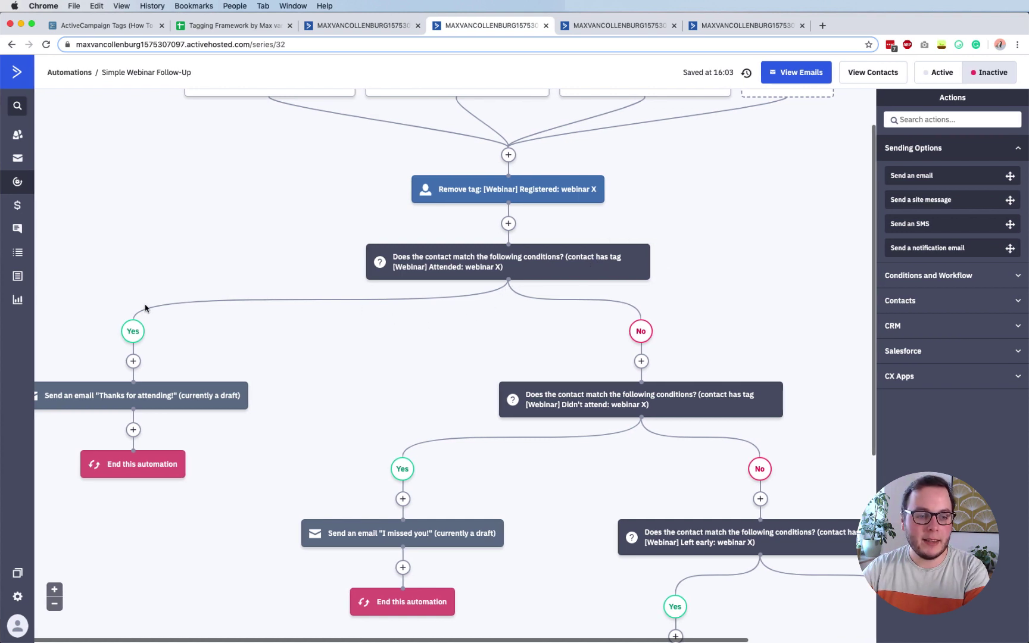
{"action": "mouse_move", "coordinate": [108, 403]}
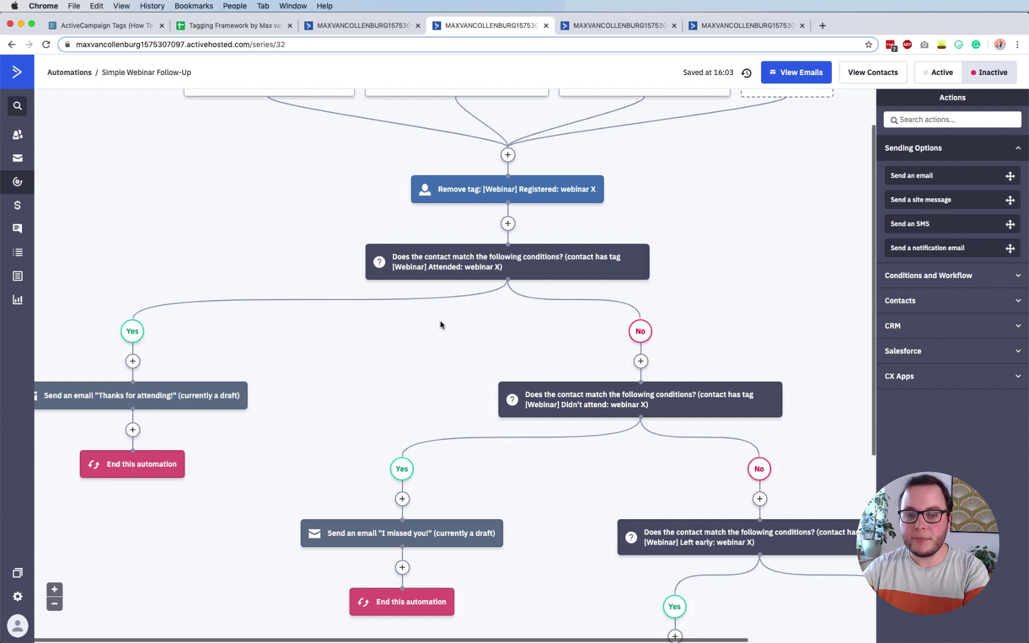
{"action": "scroll", "coordinate": [441, 324], "scroll_direction": "right", "scroll_amount": 4}
{"action": "scroll", "coordinate": [542, 369], "scroll_direction": "down", "scroll_amount": 3}
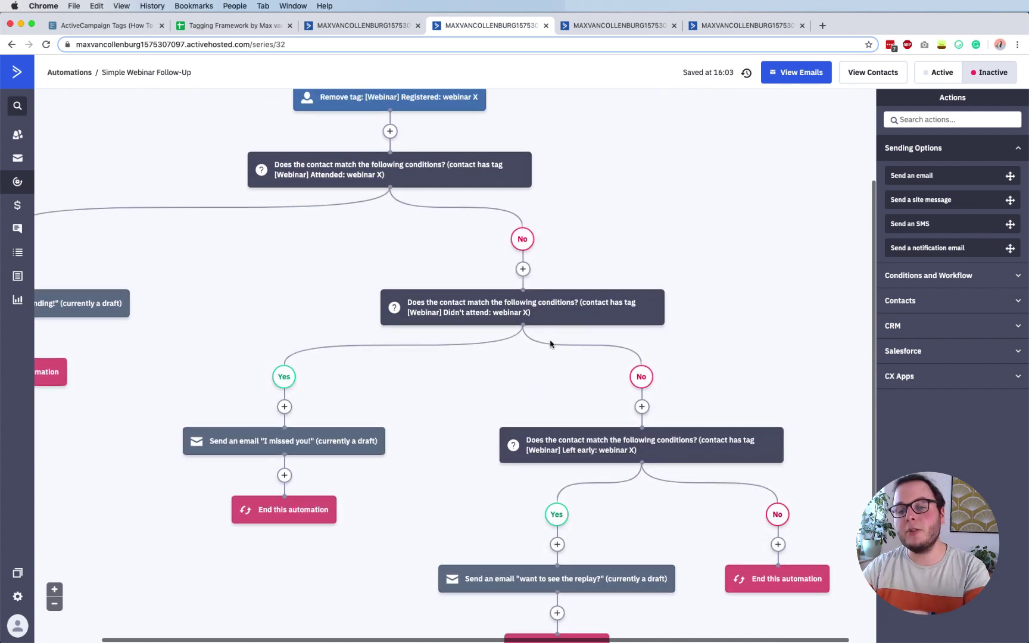
{"action": "mouse_move", "coordinate": [543, 309]}
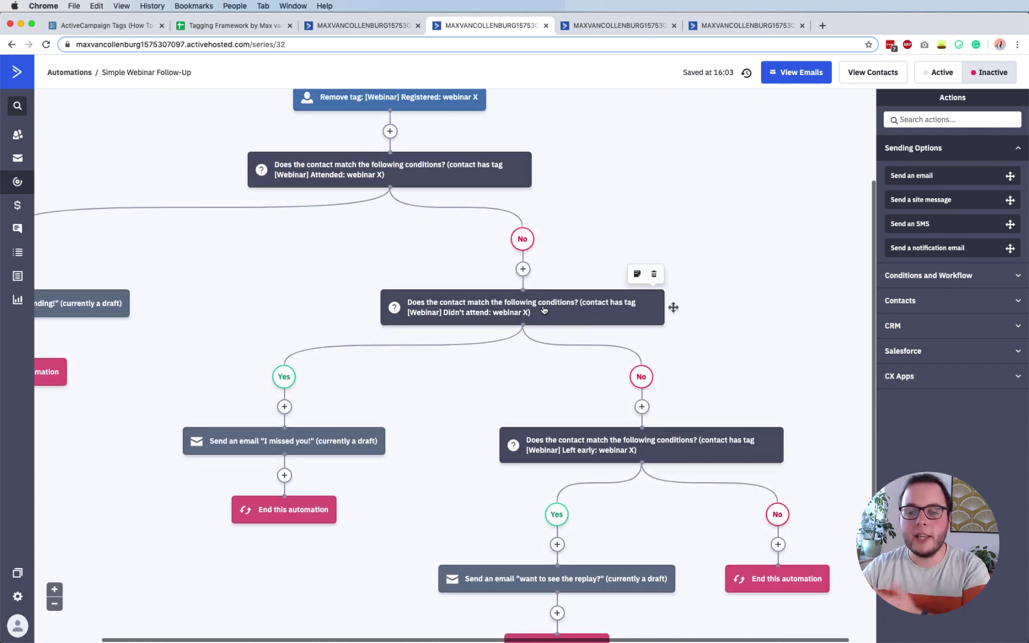
{"action": "left_click", "coordinate": [473, 318]}
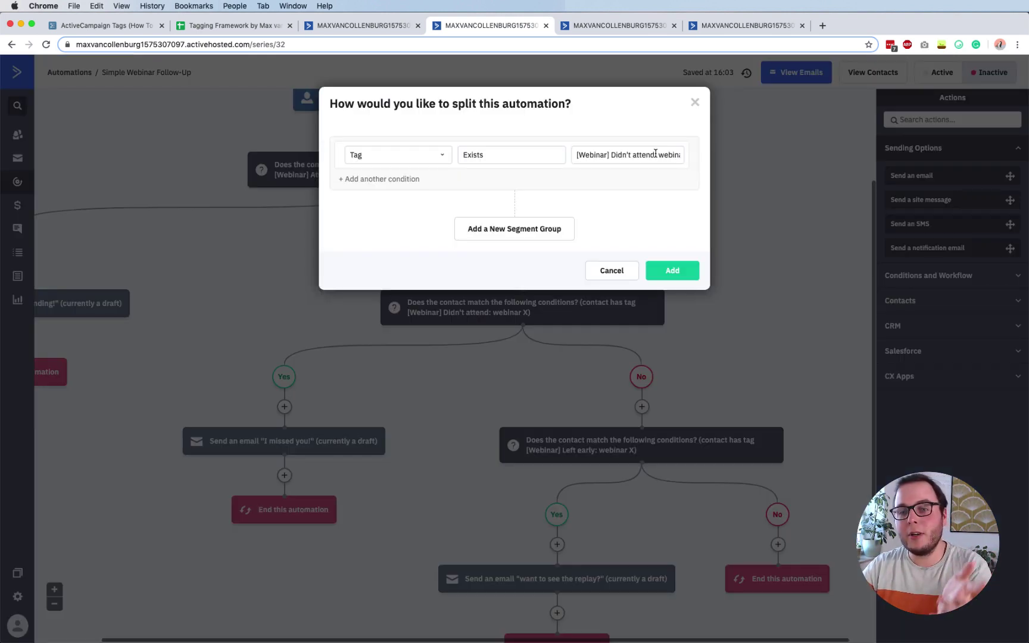
{"action": "left_click", "coordinate": [767, 151]}
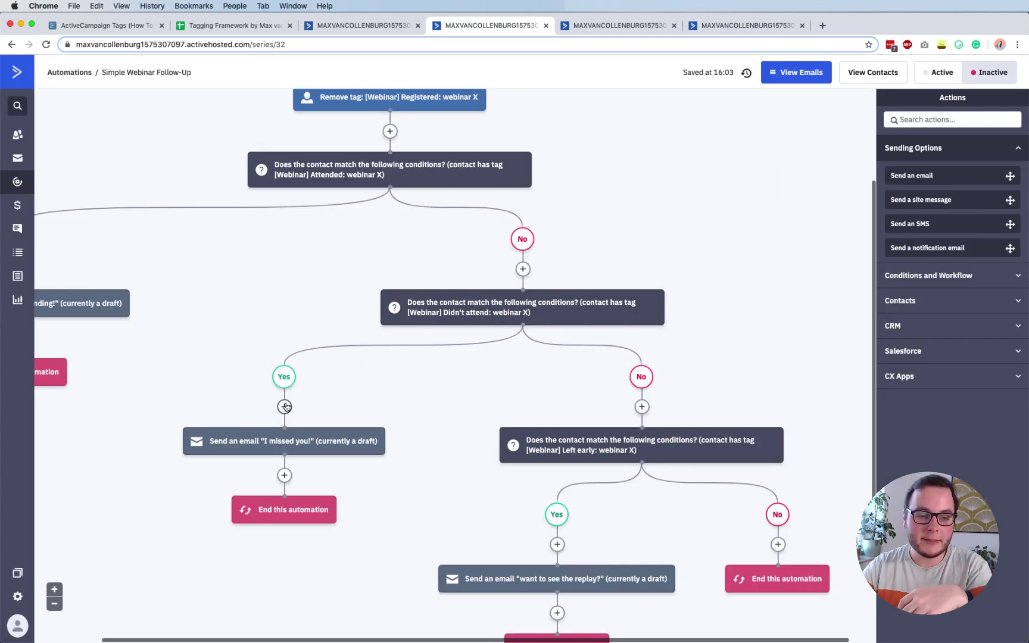
{"action": "scroll", "coordinate": [287, 411], "scroll_direction": "down", "scroll_amount": 1}
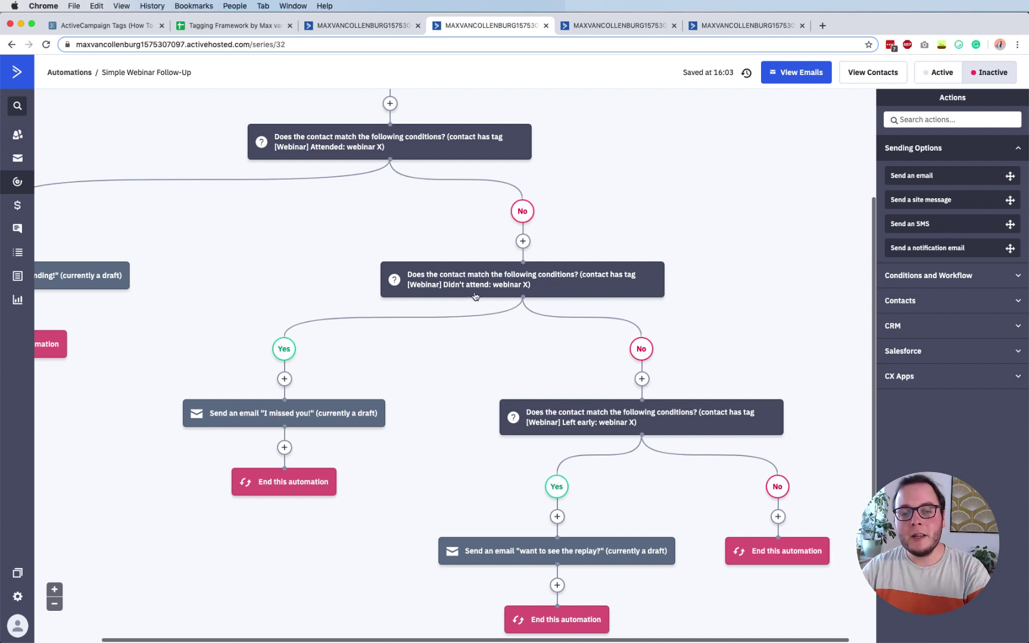
{"action": "scroll", "coordinate": [276, 419], "scroll_direction": "down", "scroll_amount": 3}
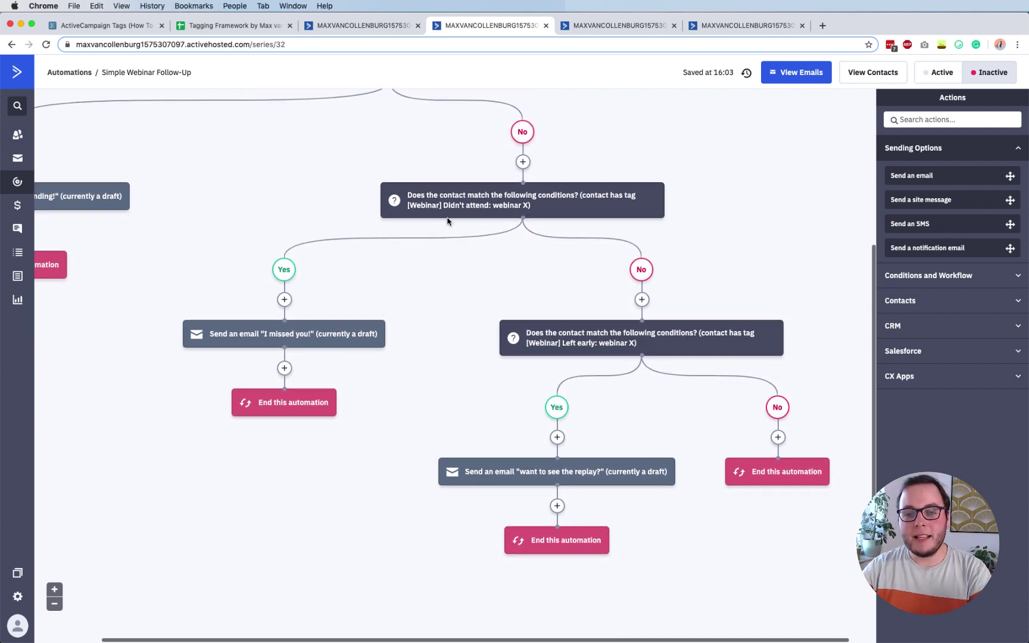
{"action": "scroll", "coordinate": [449, 222], "scroll_direction": "up", "scroll_amount": 5}
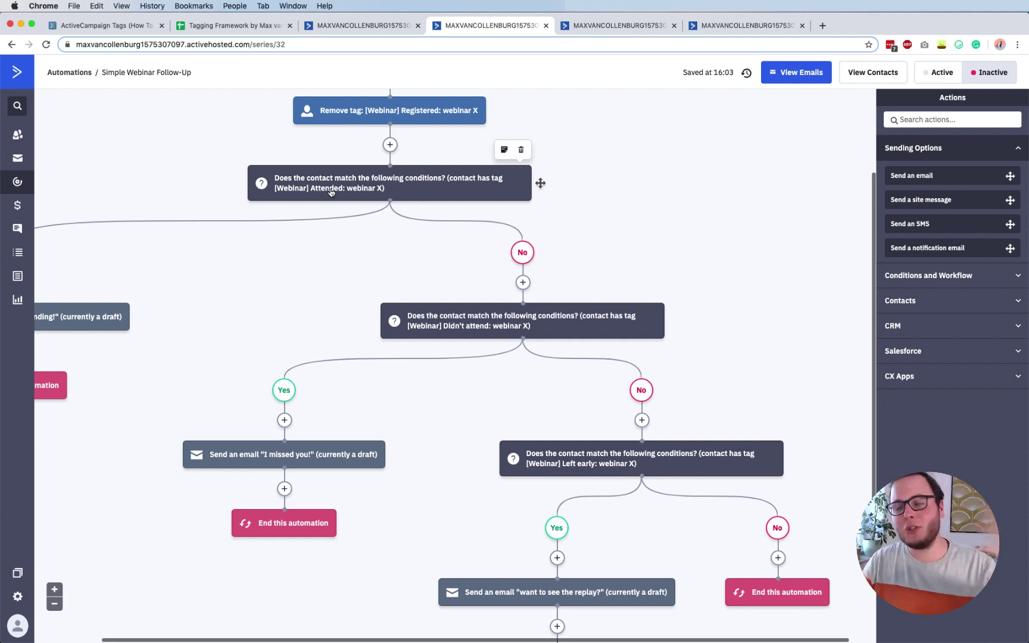
- Scroll over the webinar follow-up branches, then switch to the Workflowy 'ActiveCampaign Tags' outline
{"action": "scroll", "coordinate": [388, 289], "scroll_direction": "down", "scroll_amount": 2}
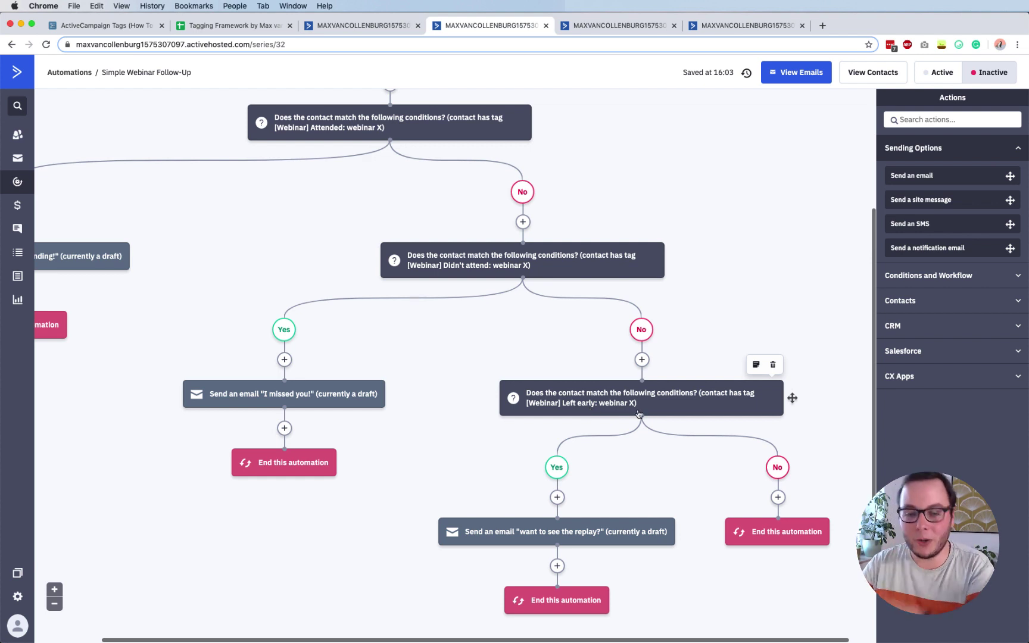
{"action": "scroll", "coordinate": [576, 483], "scroll_direction": "down", "scroll_amount": 2}
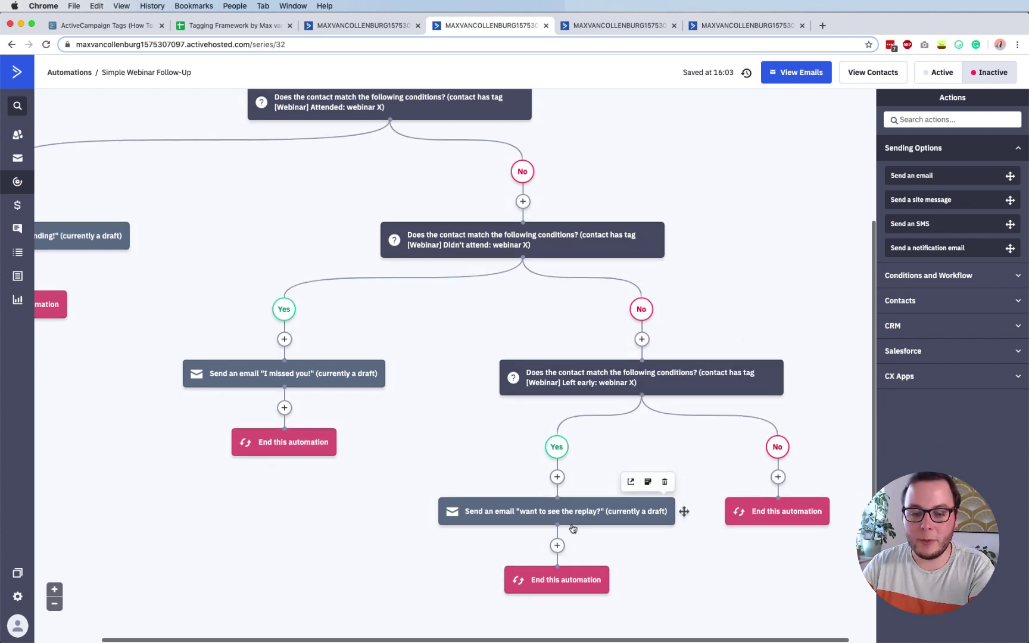
{"action": "mouse_move", "coordinate": [577, 477]}
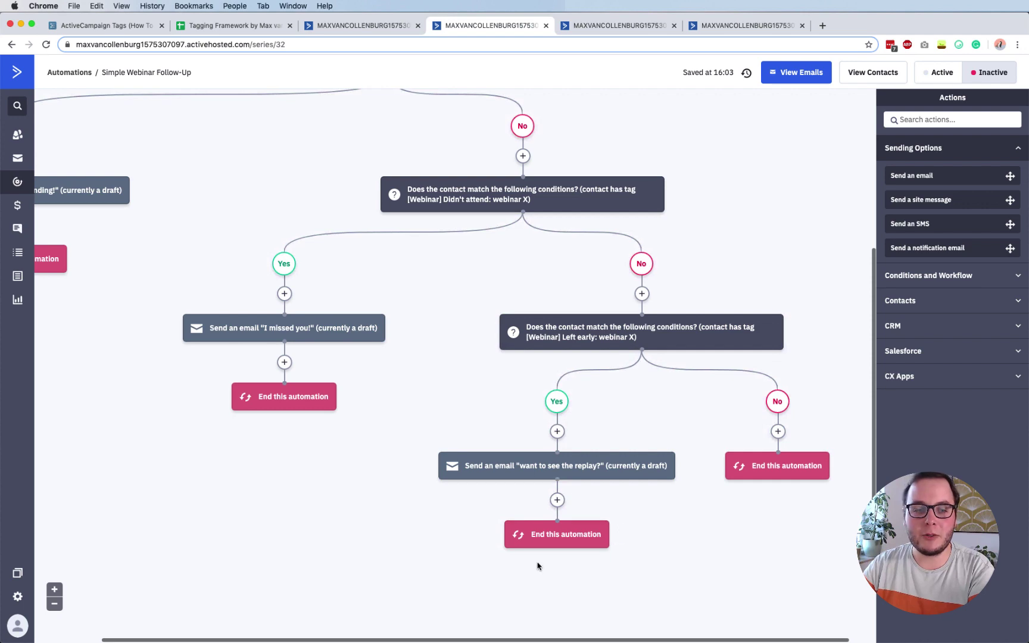
{"action": "scroll", "coordinate": [537, 564], "scroll_direction": "up", "scroll_amount": 4}
{"action": "scroll", "coordinate": [538, 565], "scroll_direction": "left", "scroll_amount": 4}
{"action": "scroll", "coordinate": [538, 566], "scroll_direction": "up", "scroll_amount": 8}
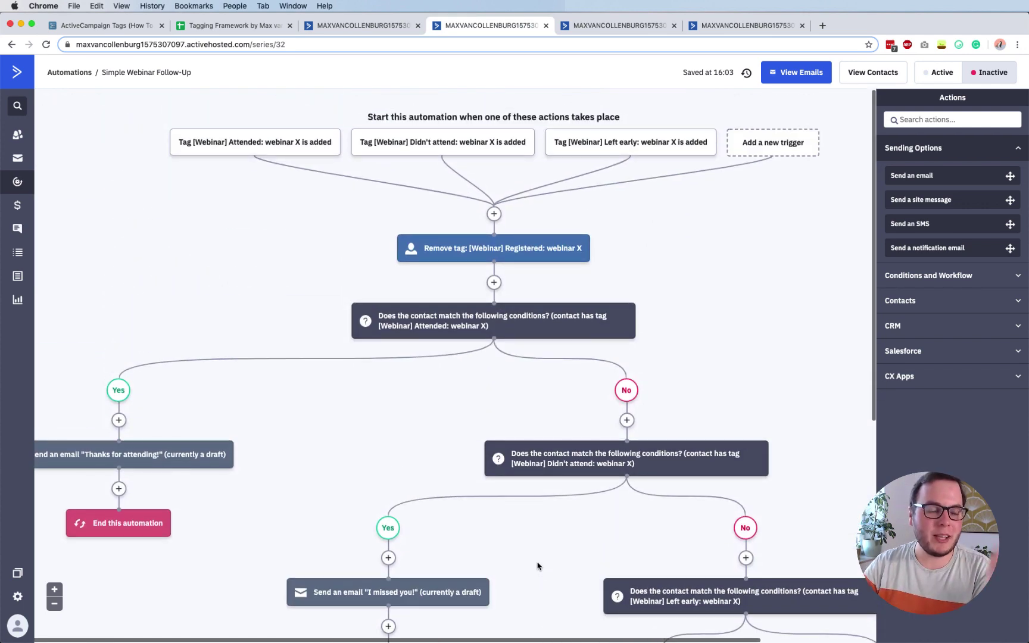
{"action": "scroll", "coordinate": [538, 564], "scroll_direction": "down", "scroll_amount": 9}
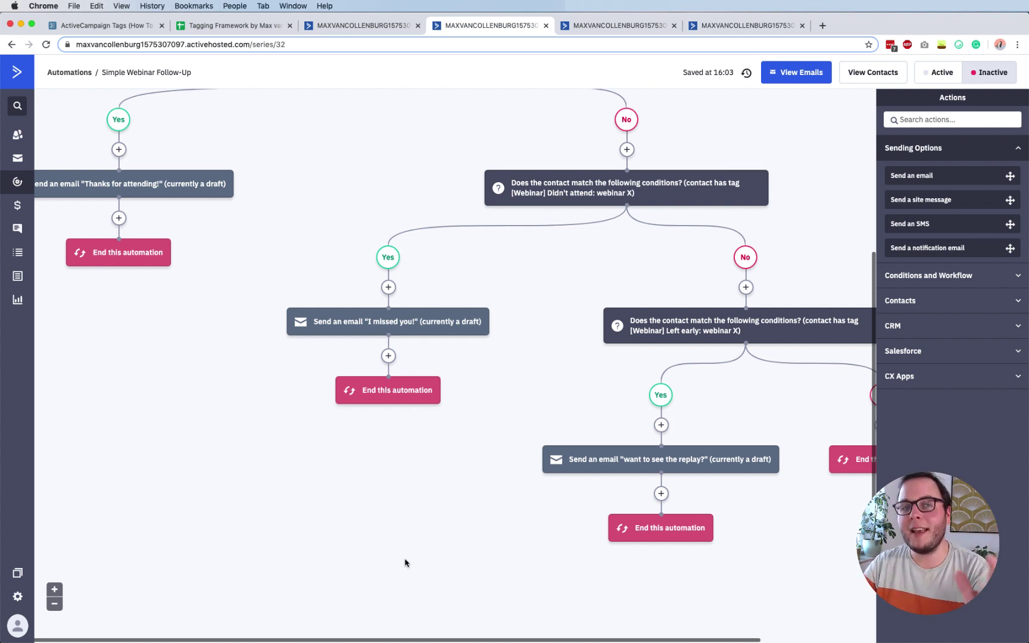
{"action": "scroll", "coordinate": [443, 410], "scroll_direction": "up", "scroll_amount": 5}
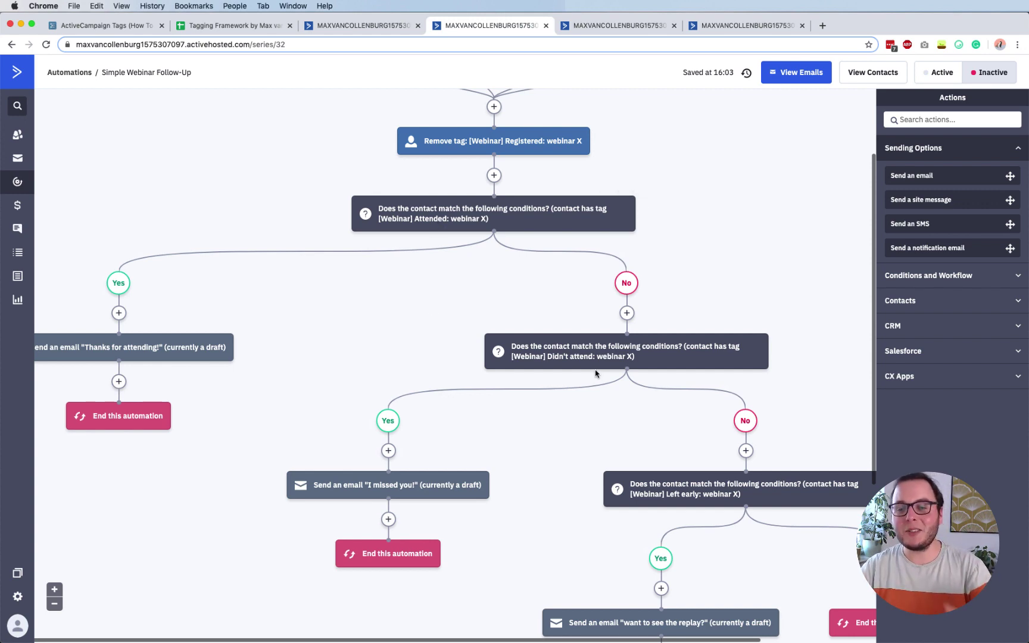
{"action": "left_click", "coordinate": [102, 25]}
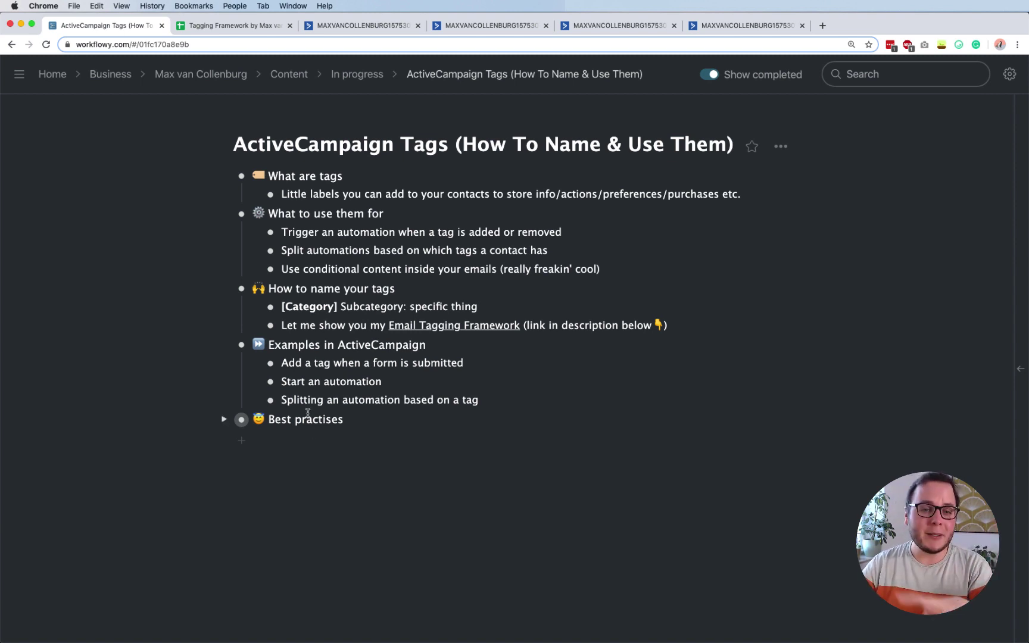
- Expand Best practises and highlight the first tip: clear tag names and your own tagging framework
{"action": "left_click", "coordinate": [221, 420]}
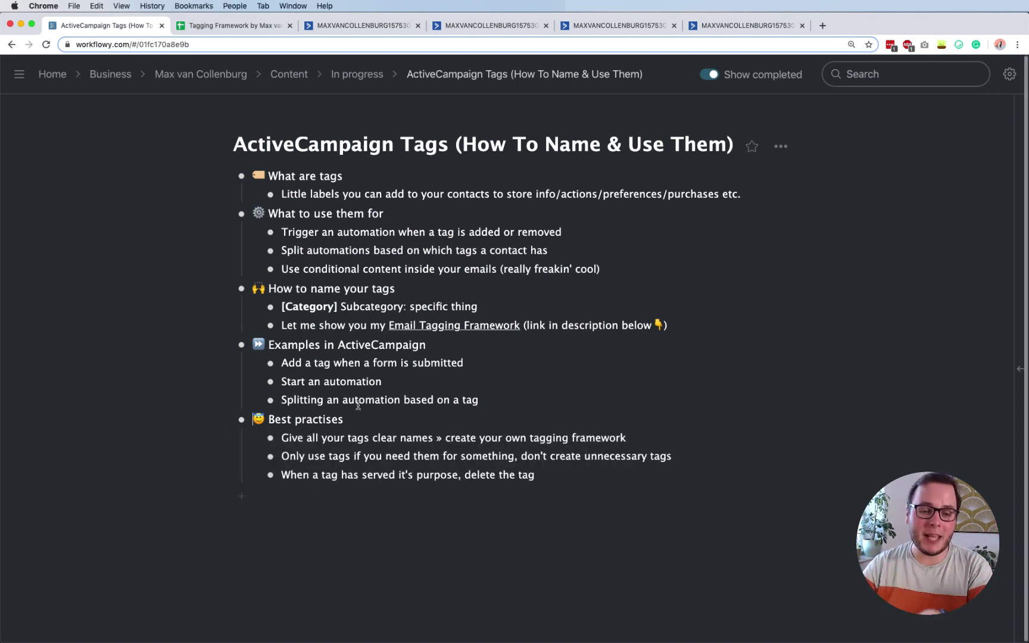
{"action": "triple_click", "coordinate": [335, 438]}
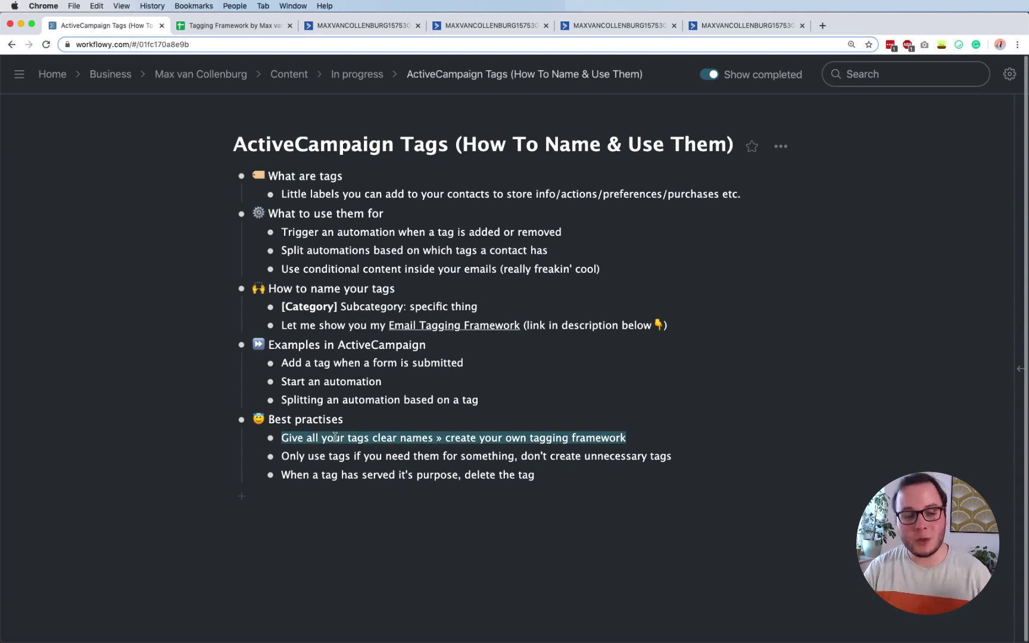
{"action": "left_click", "coordinate": [334, 437]}
{"action": "left_click_drag", "start_coordinate": [298, 438], "coordinate": [413, 438]}
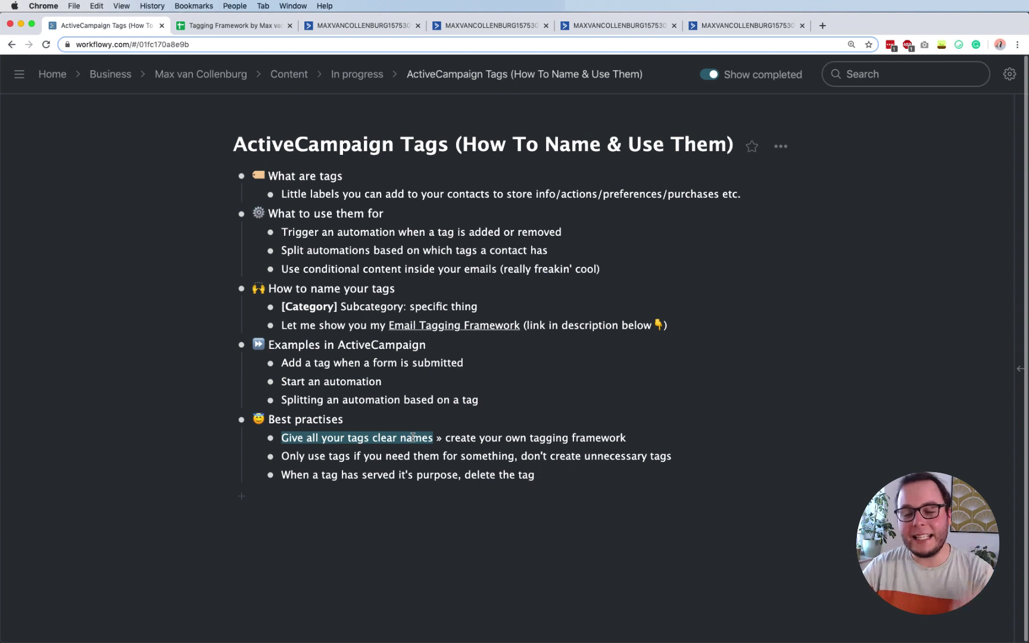
{"action": "left_click", "coordinate": [412, 437]}
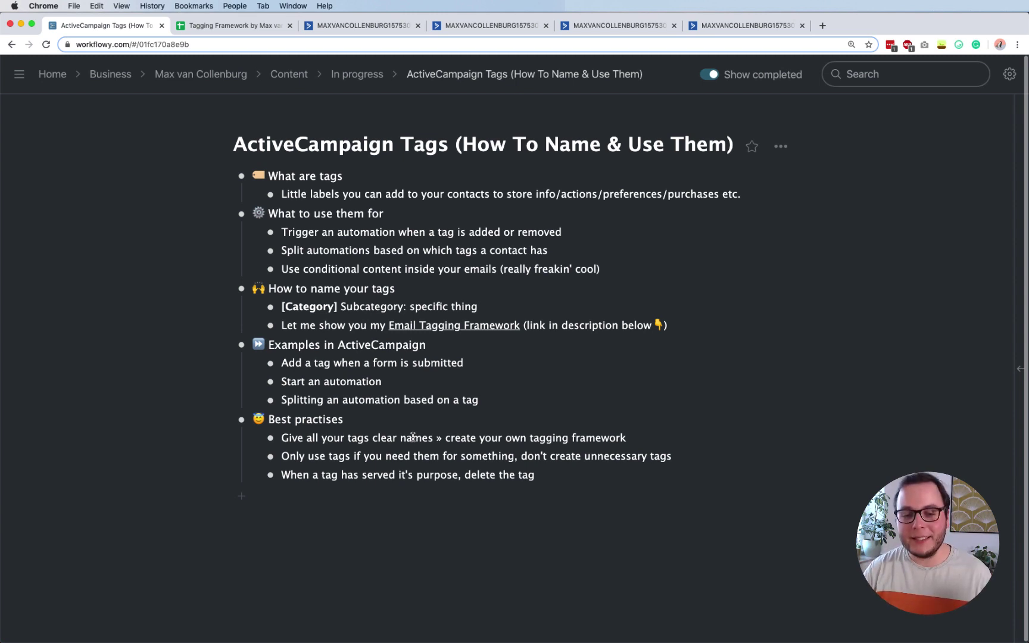
{"action": "left_click_drag", "start_coordinate": [445, 438], "coordinate": [590, 438]}
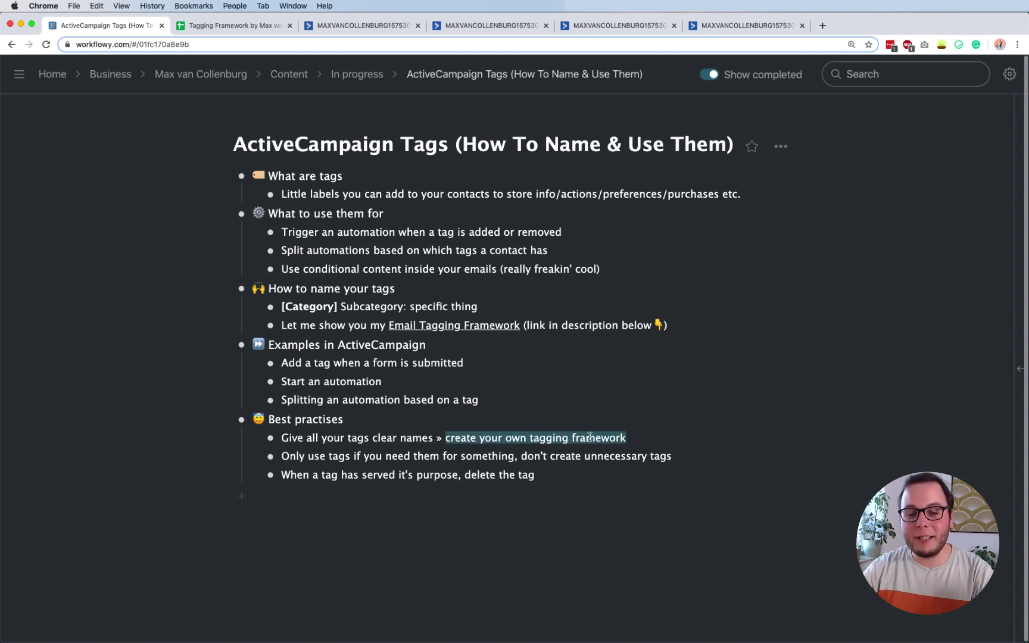
{"action": "left_click", "coordinate": [589, 438]}
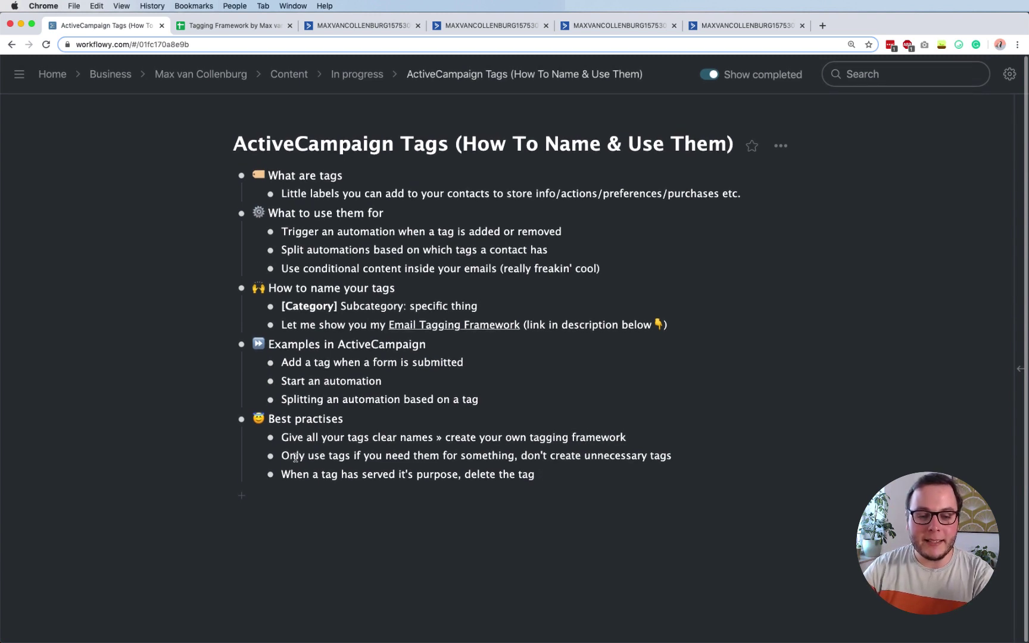
- Highlight the need-based second tip and the 'When a tag has served it's purpose' third tip
{"action": "left_click_drag", "start_coordinate": [282, 455], "coordinate": [480, 454]}
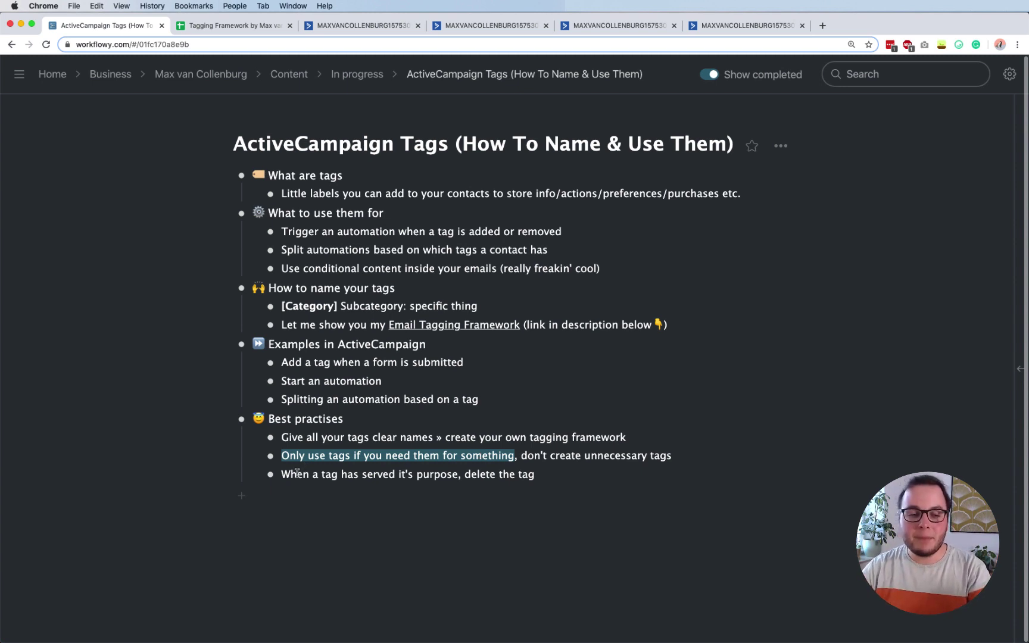
{"action": "left_click_drag", "start_coordinate": [283, 475], "coordinate": [459, 475]}
{"action": "left_click", "coordinate": [458, 475]}
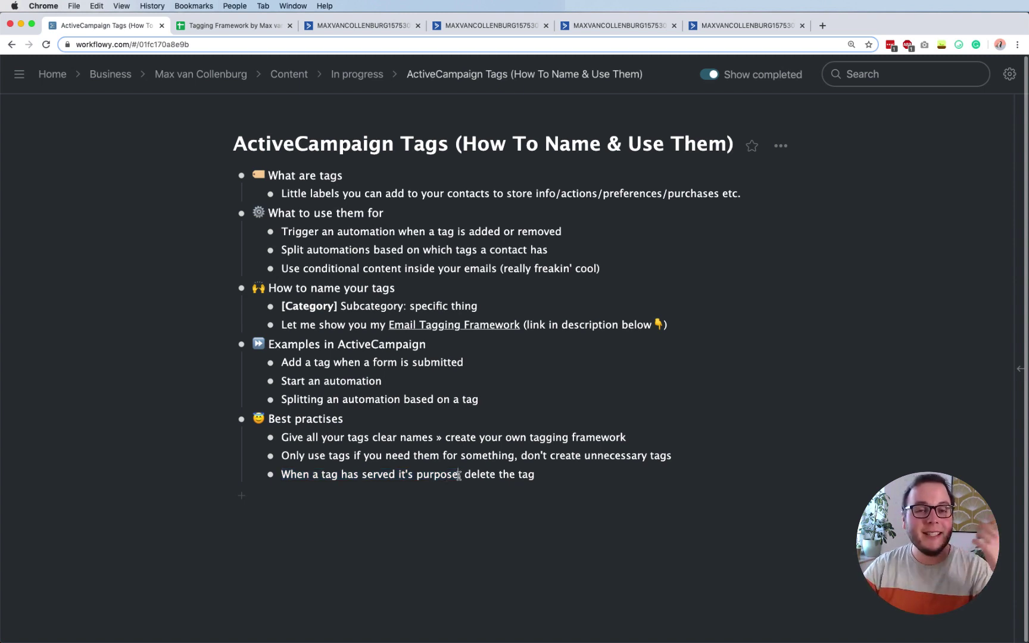